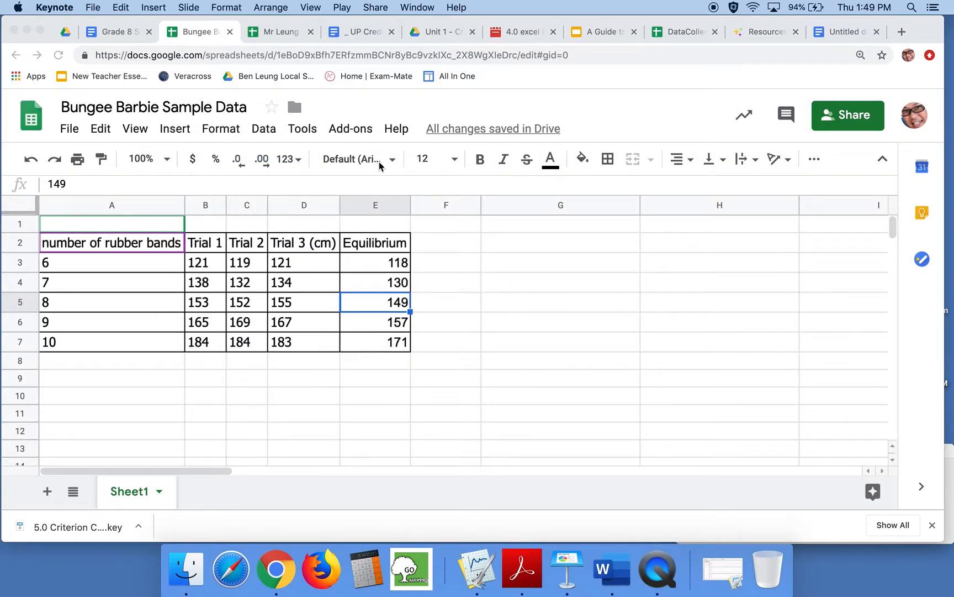
Review the Keynote slides showing example data tables and the elastic-band graph, and return to the Bungee Barbie spreadsheet in Chrome.
{"action": "scroll", "coordinate": [65, 199], "scroll_direction": "up", "scroll_amount": 3}
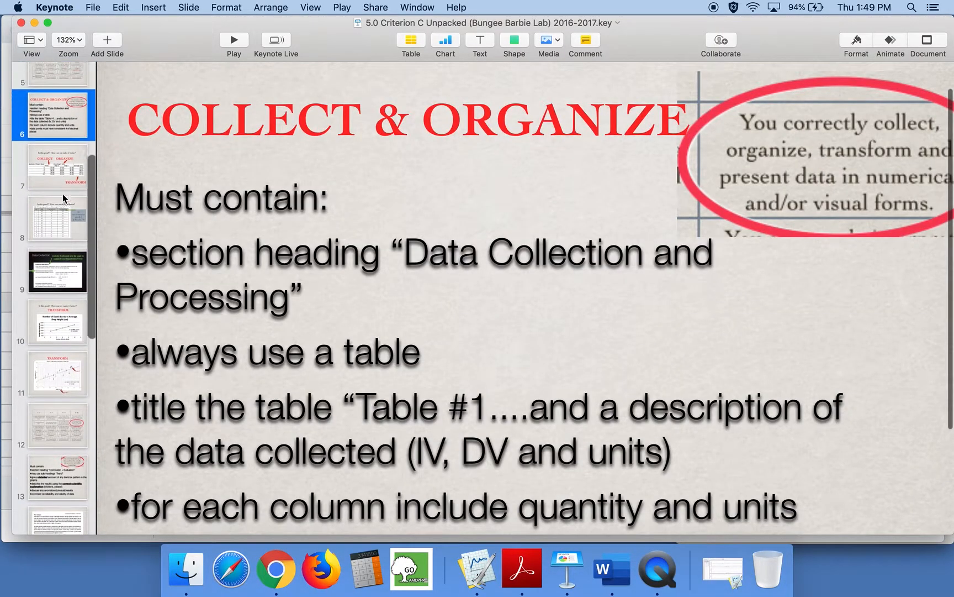
{"action": "left_click", "coordinate": [65, 191]}
{"action": "left_click", "coordinate": [62, 247]}
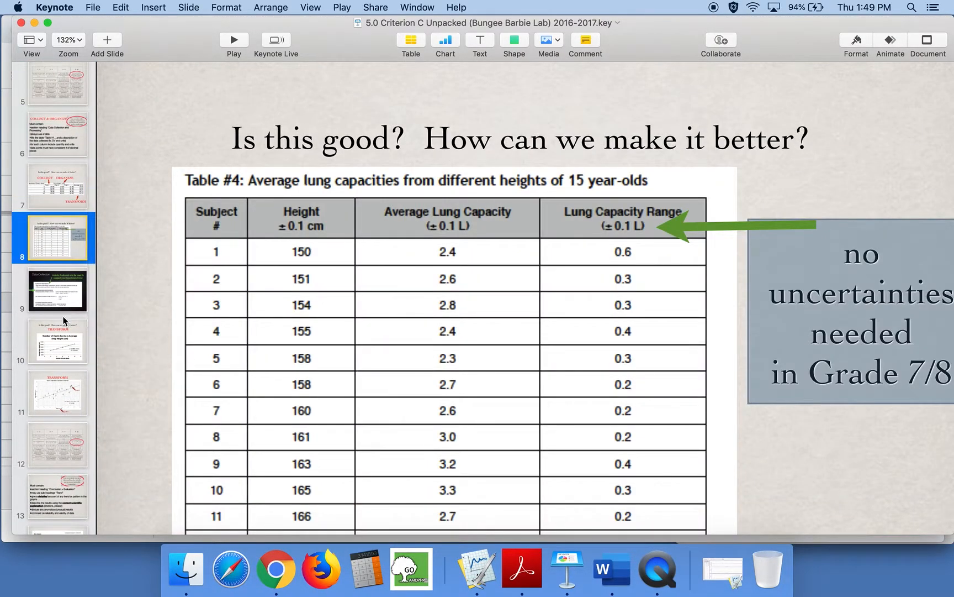
{"action": "left_click", "coordinate": [58, 346]}
{"action": "scroll", "coordinate": [62, 236], "scroll_direction": "down", "scroll_amount": 1}
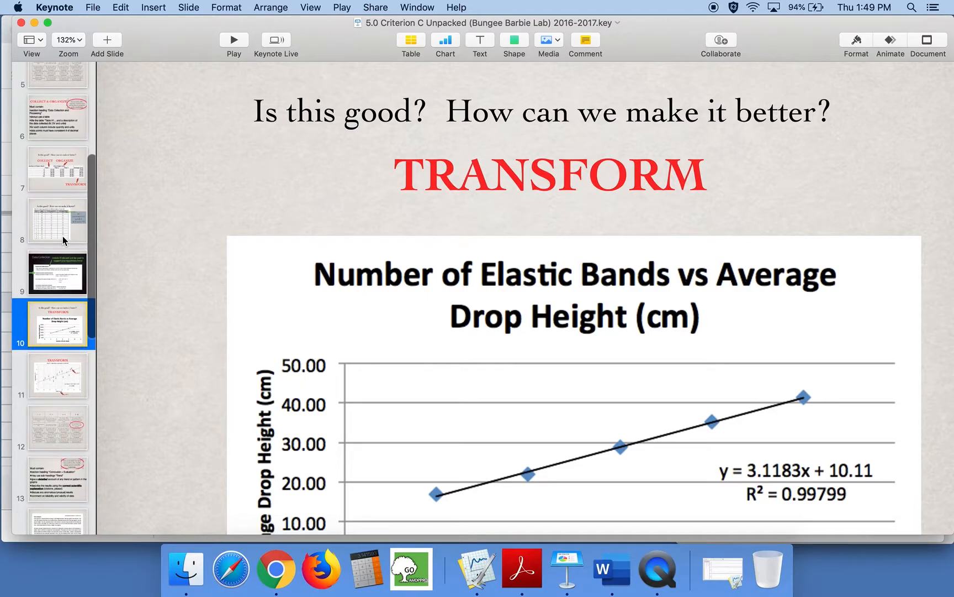
{"action": "left_click", "coordinate": [62, 236]}
{"action": "left_click", "coordinate": [62, 174]}
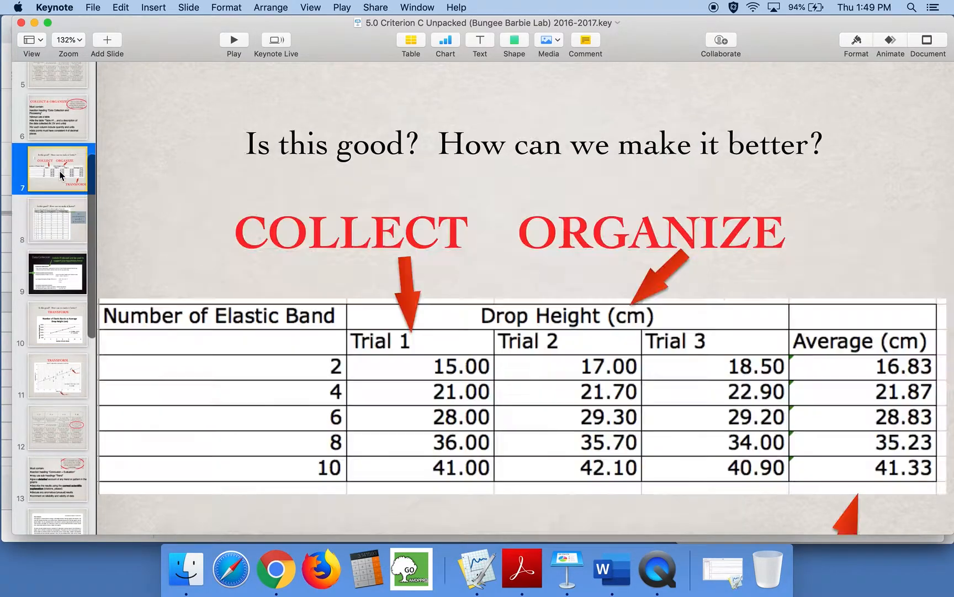
{"action": "left_click", "coordinate": [34, 23]}
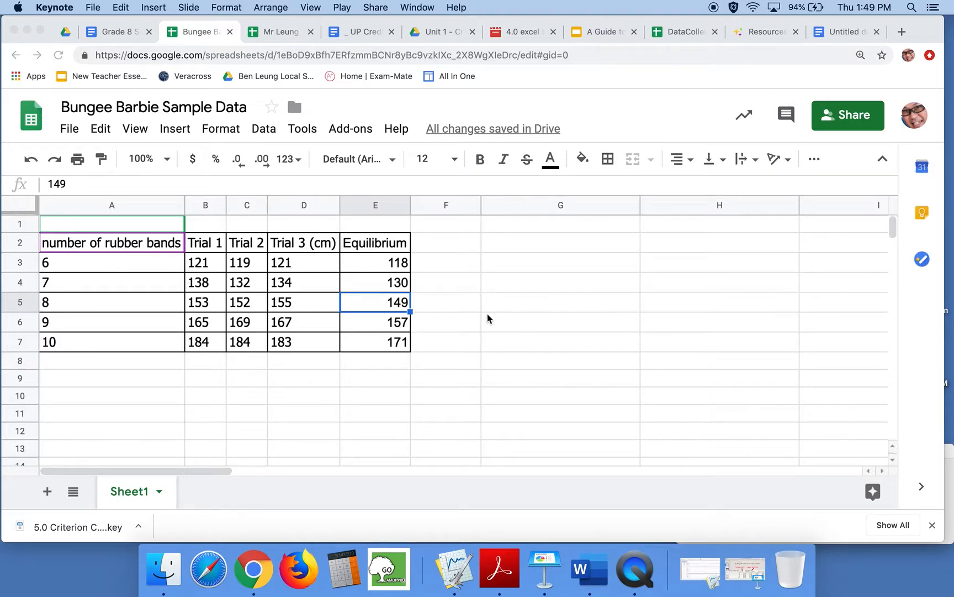
{"action": "left_click", "coordinate": [493, 378]}
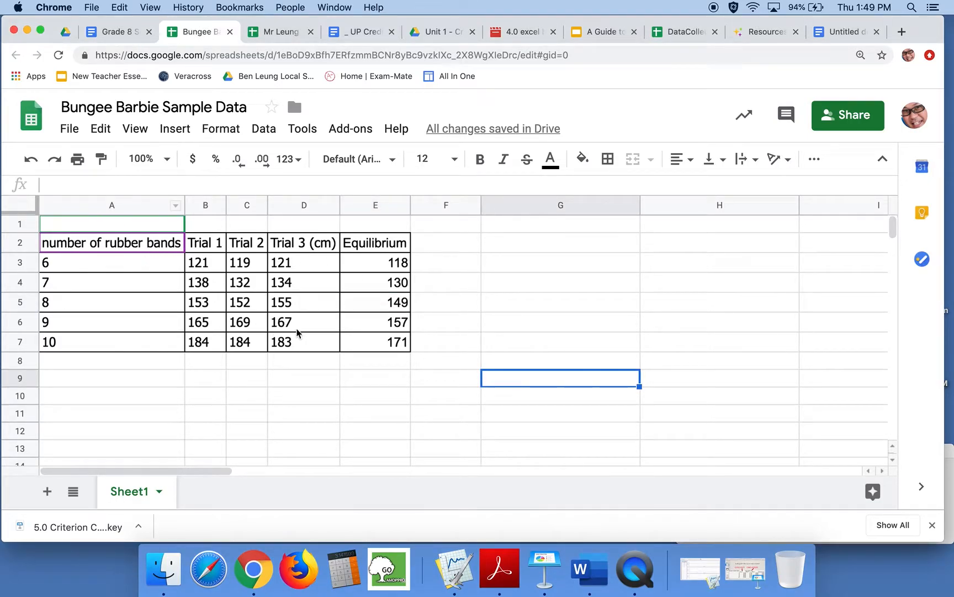
Rename Sheet1 as Raw Data.
{"action": "double_click", "coordinate": [140, 495]}
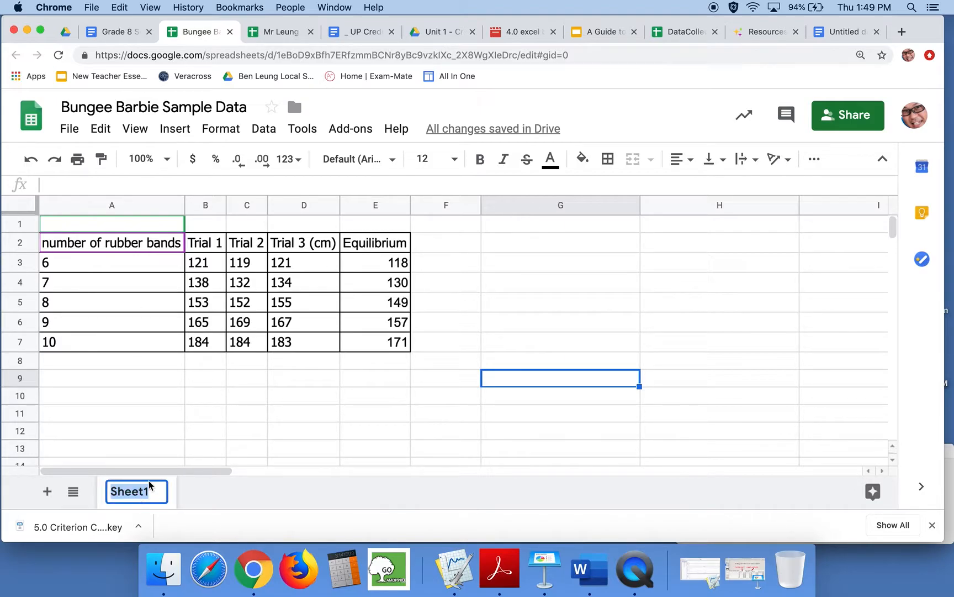
{"action": "type", "text": "Raw Data"}
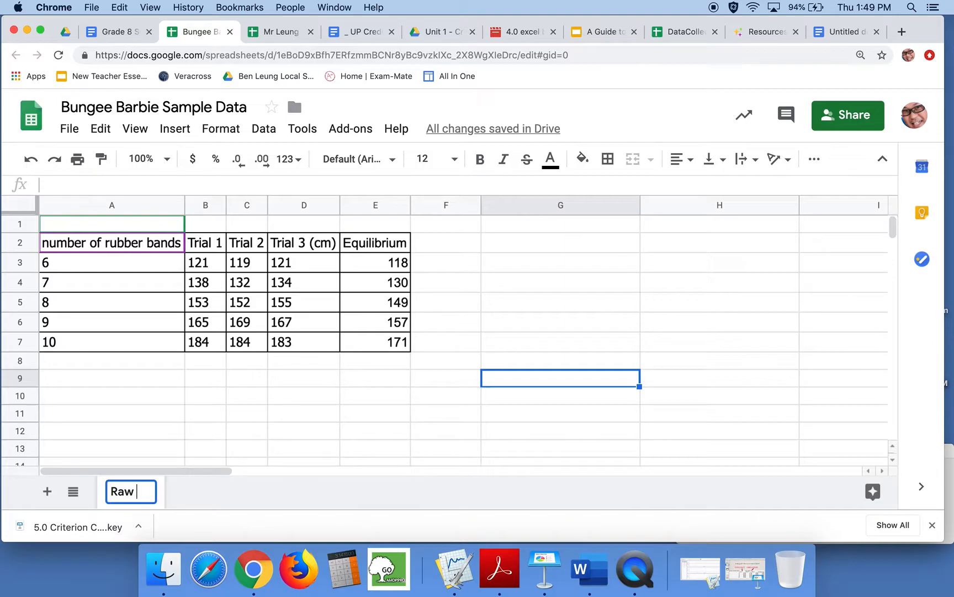
{"action": "key", "text": "Return"}
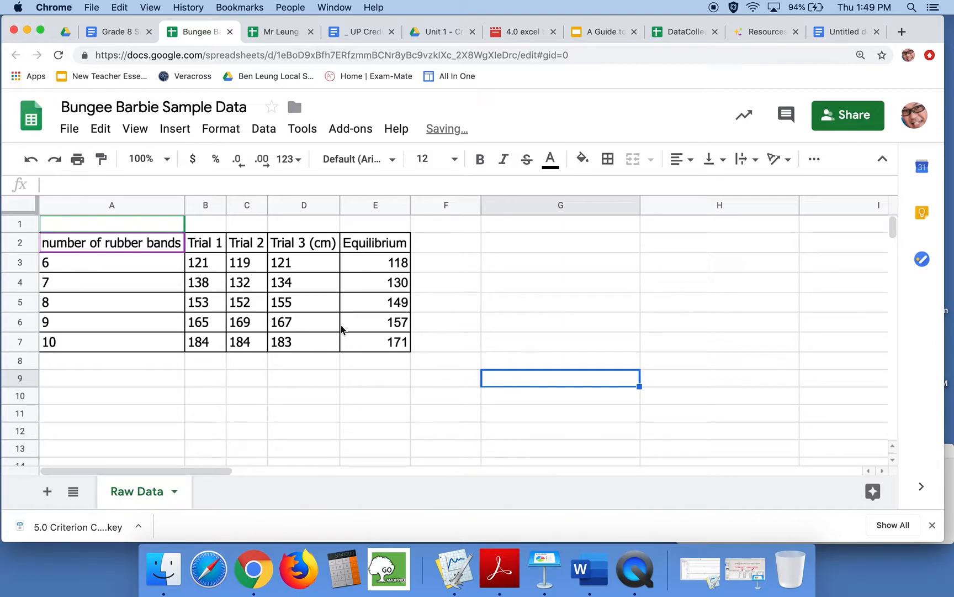
Add a second sheet to the spreadsheet and name it Processed Data.
{"action": "left_click", "coordinate": [47, 491]}
{"action": "double_click", "coordinate": [224, 492]}
{"action": "type", "text": "Proces"}
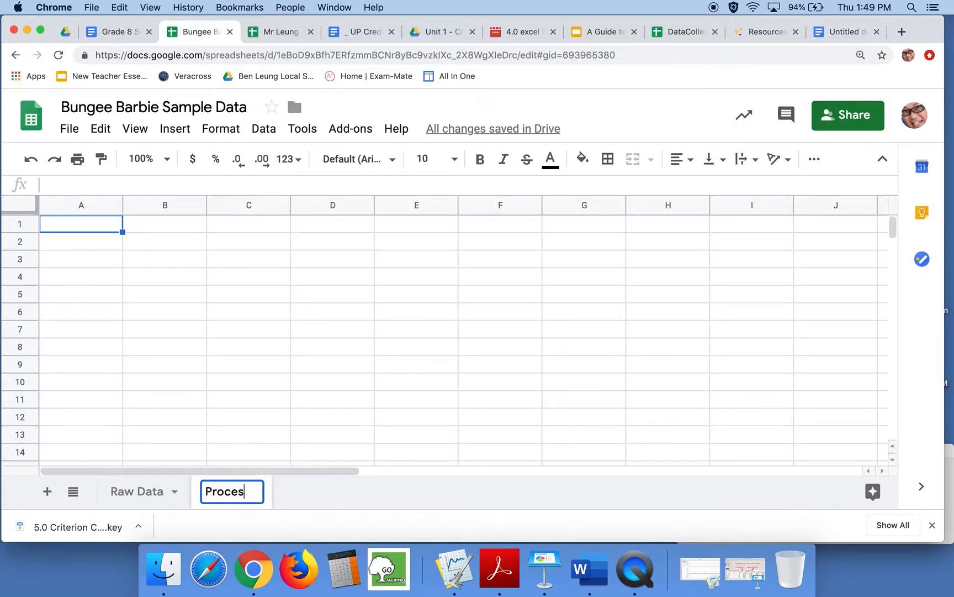
{"action": "type", "text": "sed Data"}
{"action": "key", "text": "Return"}
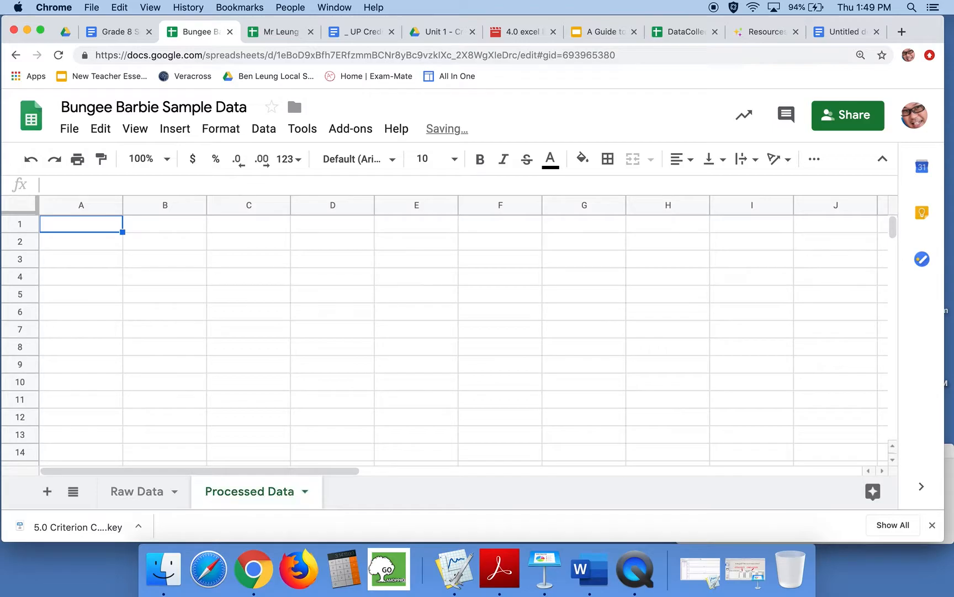
Copy the table A2:E7 from the Raw Data sheet into the Processed Data sheet, starting at cell A2.
{"action": "left_click", "coordinate": [160, 483]}
{"action": "left_click_drag", "start_coordinate": [98, 245], "coordinate": [366, 347]}
{"action": "key", "text": "super+c"}
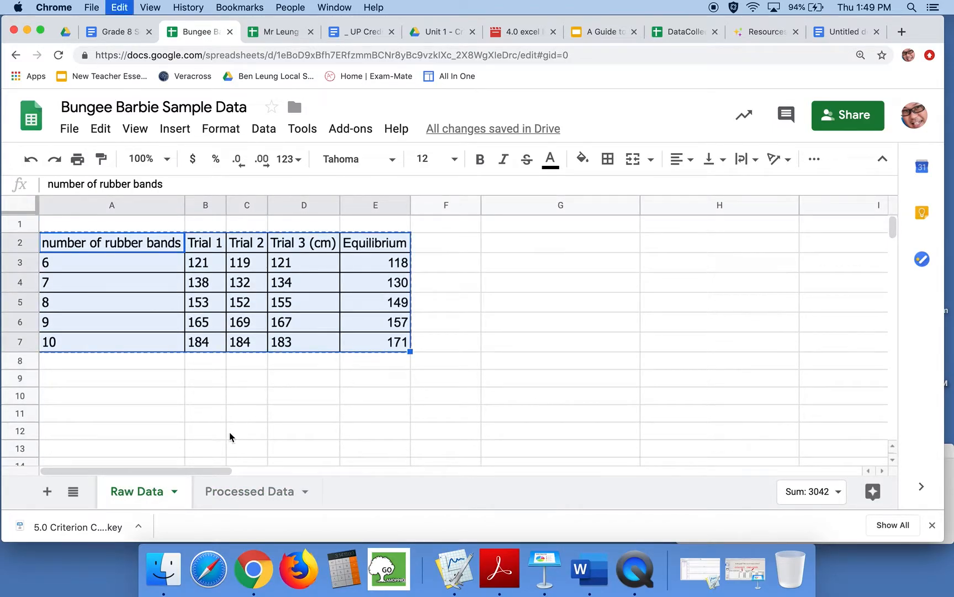
{"action": "left_click", "coordinate": [238, 491]}
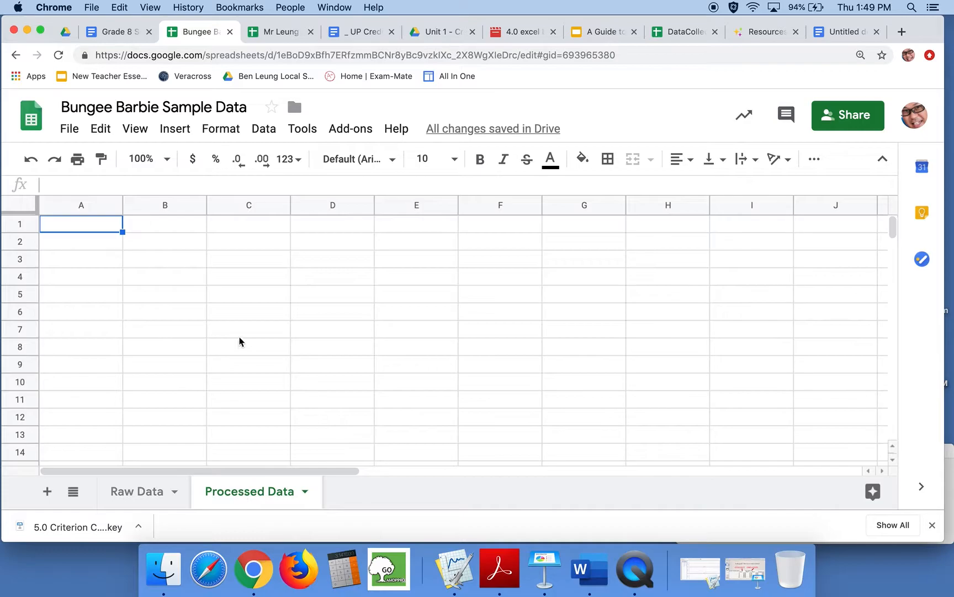
{"action": "left_click", "coordinate": [109, 247]}
{"action": "key", "text": "super+v"}
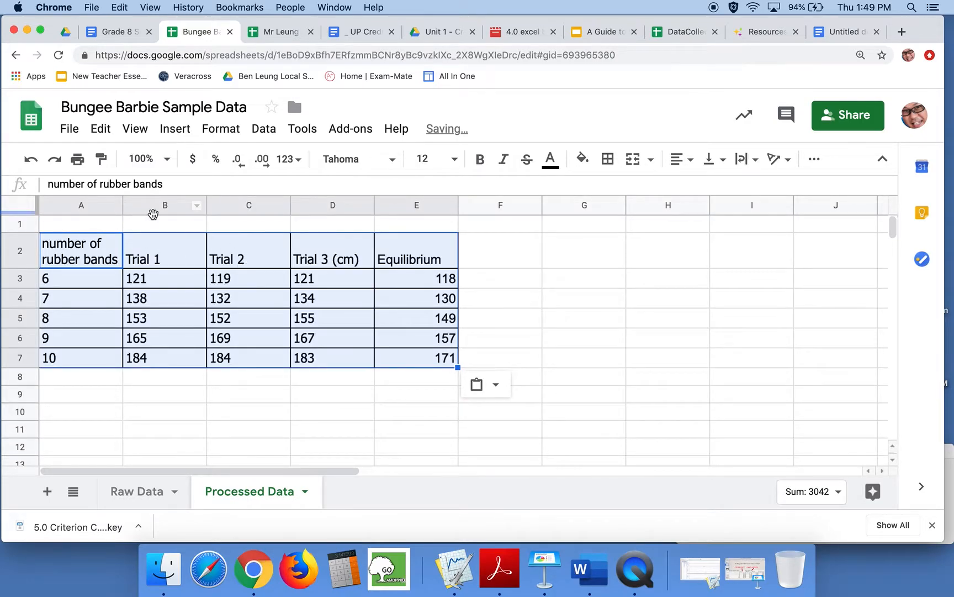
{"action": "left_click", "coordinate": [310, 338]}
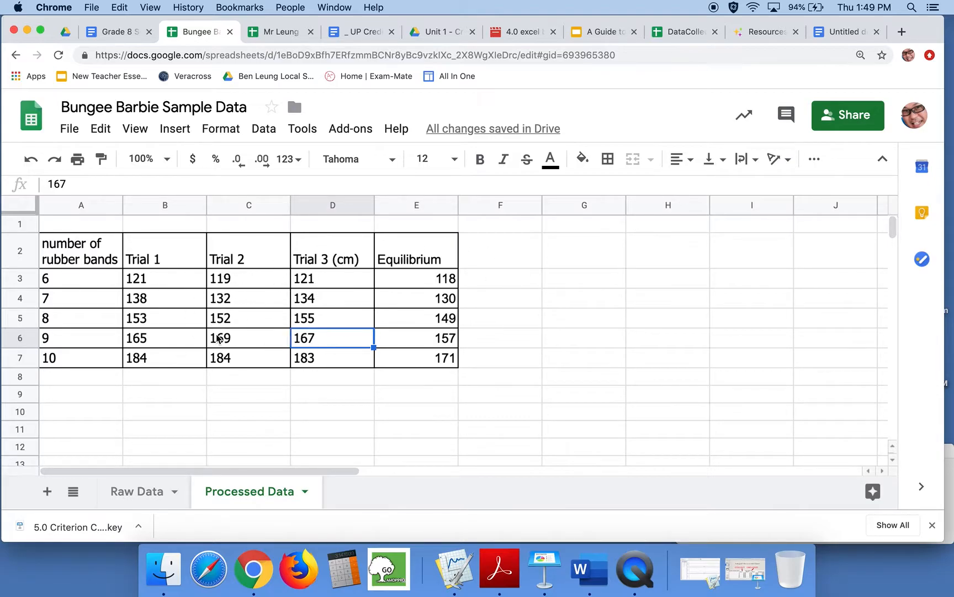
Enter the column heading Average in cell F2, beside the Equilibrium heading.
{"action": "left_click", "coordinate": [505, 264]}
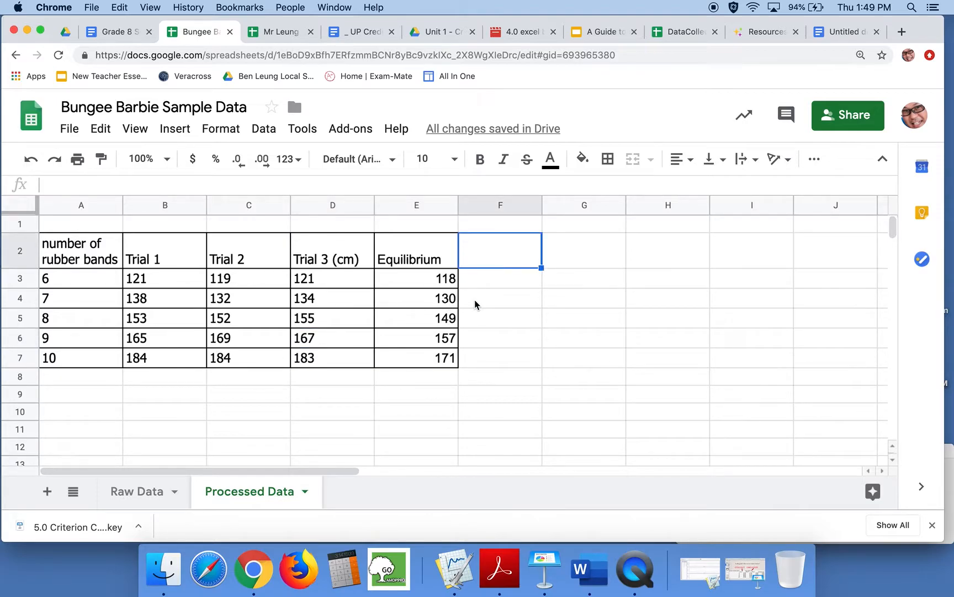
{"action": "type", "text": "Average"}
{"action": "key", "text": "Return"}
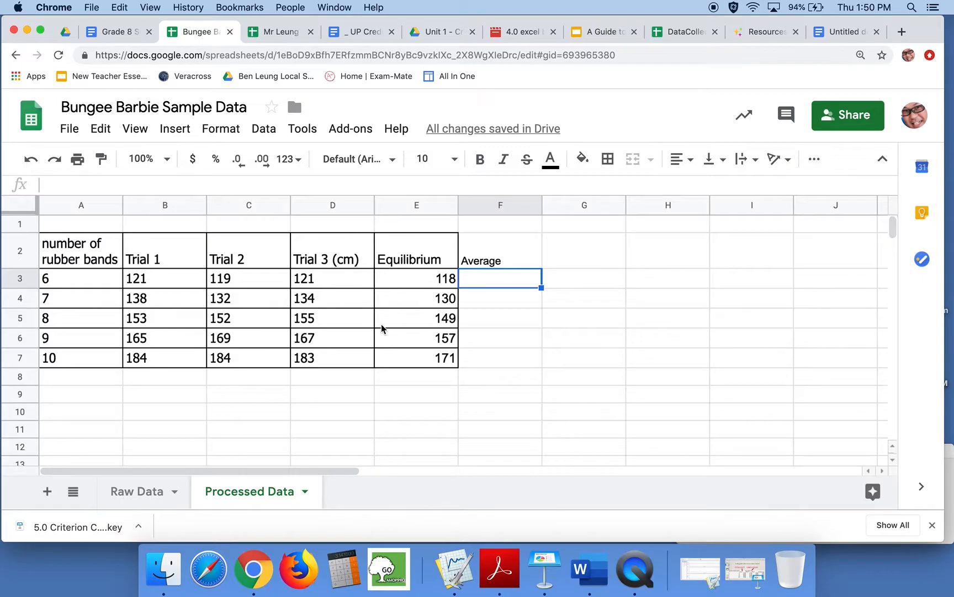
Fill the three trial columns B2:D7 with yellow and the Equilibrium column E2:E7 with cyan.
{"action": "left_click_drag", "start_coordinate": [166, 254], "coordinate": [325, 369]}
{"action": "left_click", "coordinate": [582, 158]}
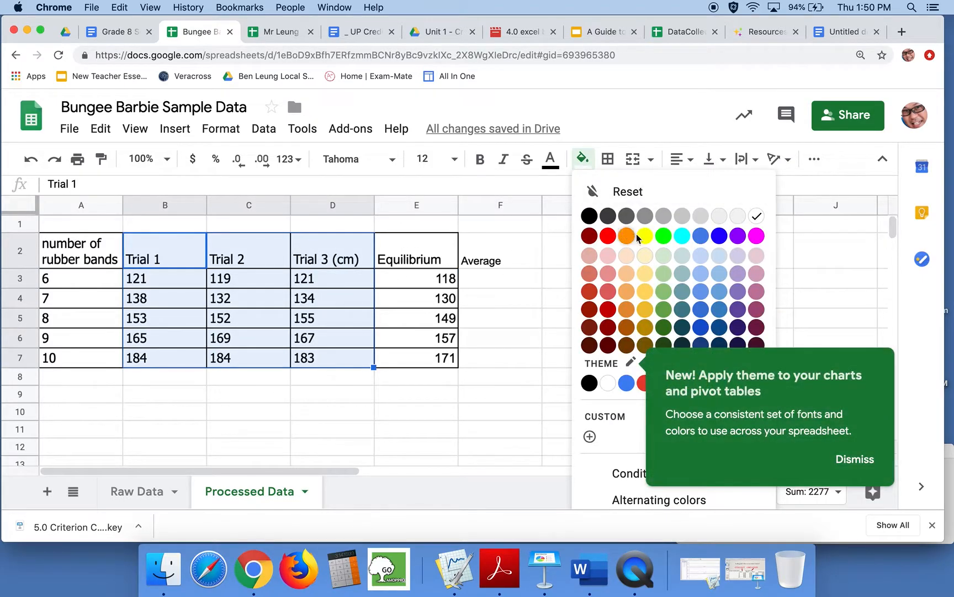
{"action": "left_click", "coordinate": [636, 234]}
{"action": "left_click_drag", "start_coordinate": [436, 260], "coordinate": [441, 359]}
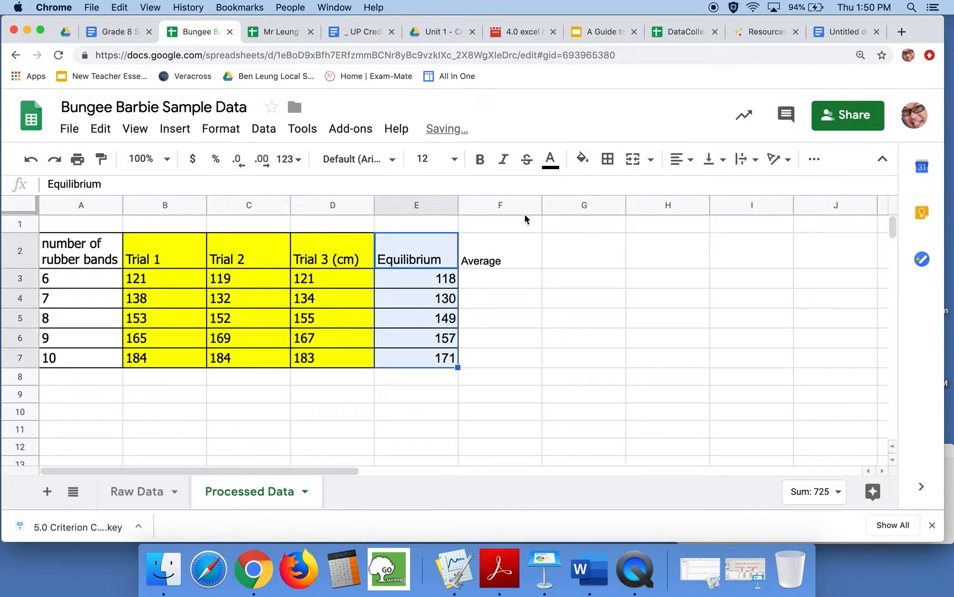
{"action": "left_click", "coordinate": [582, 159]}
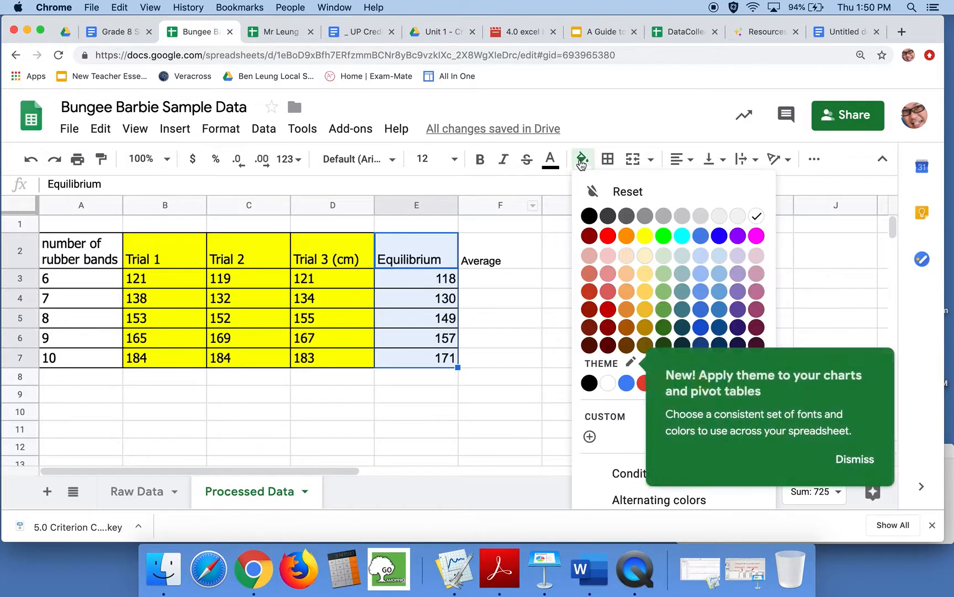
{"action": "left_click", "coordinate": [685, 241]}
{"action": "left_click", "coordinate": [492, 338]}
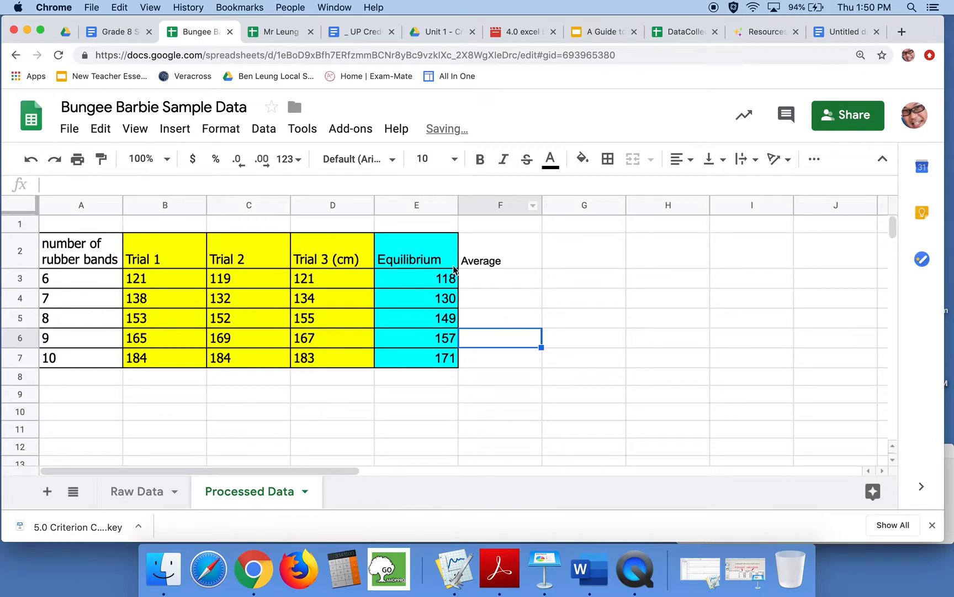
Calculate the average of the three trials for 6 rubber bands in F3 with =average(B3:D3).
{"action": "left_click", "coordinate": [487, 285]}
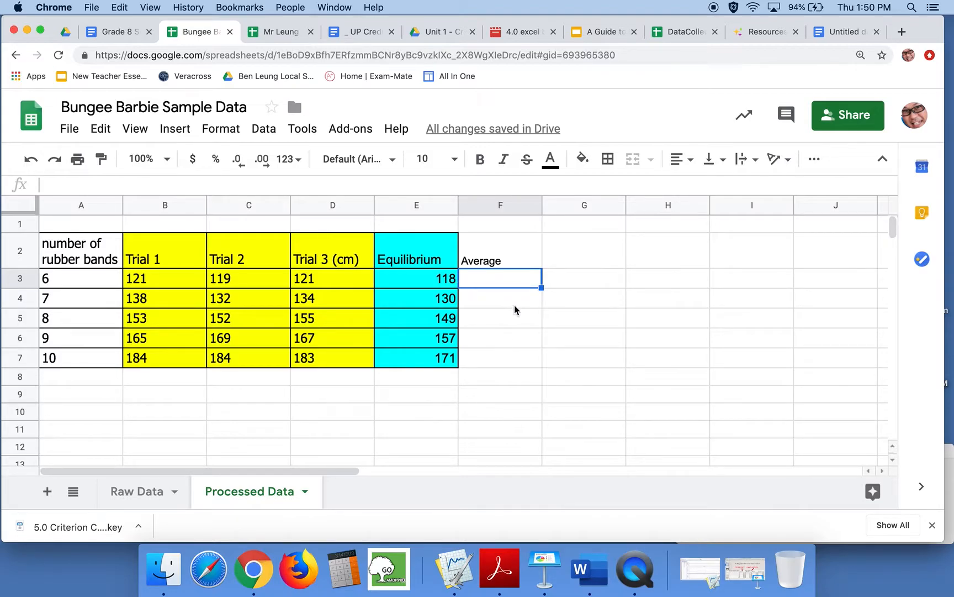
{"action": "type", "text": "="}
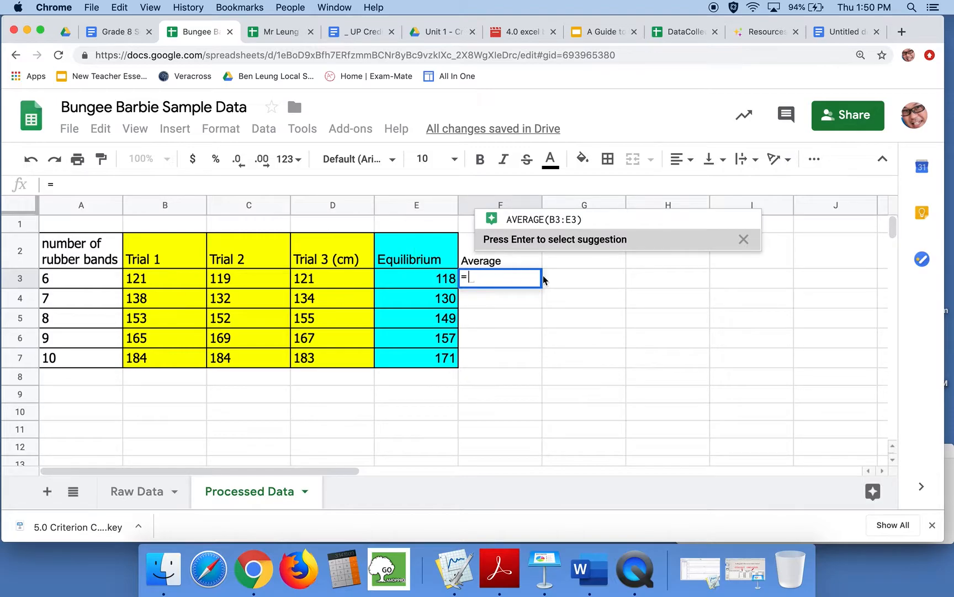
{"action": "type", "text": "average"}
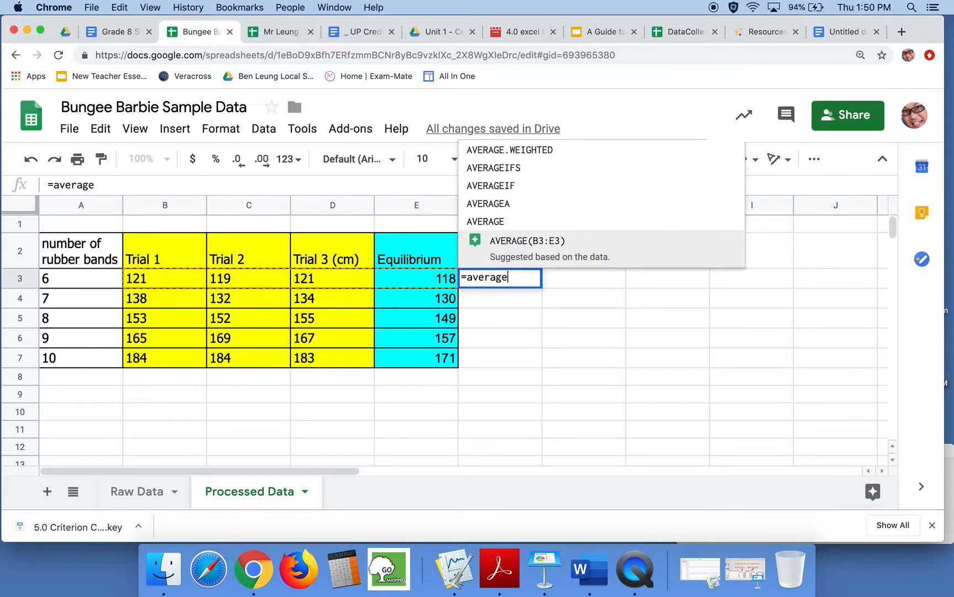
{"action": "type", "text": "("}
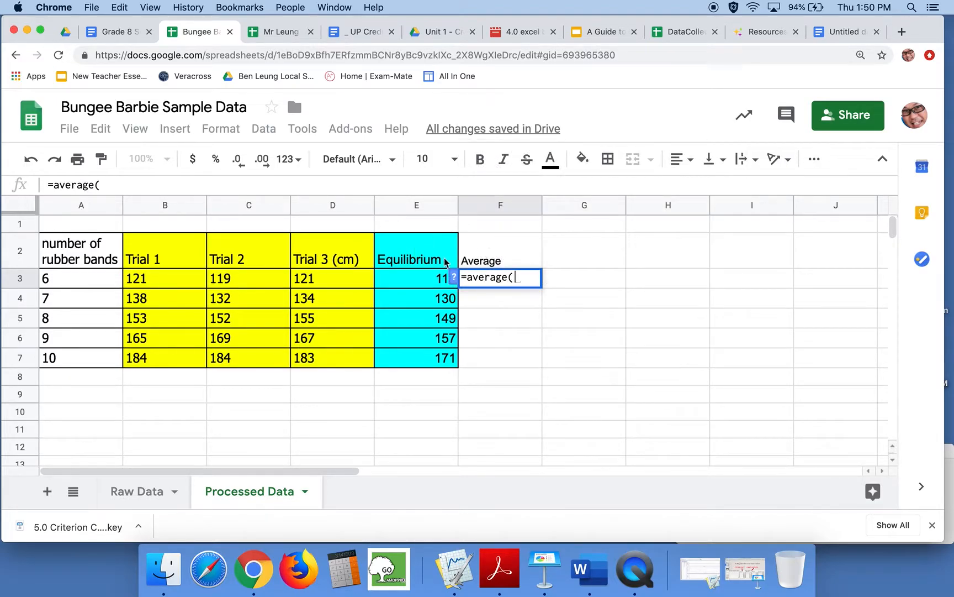
{"action": "left_click_drag", "start_coordinate": [169, 282], "coordinate": [326, 284]}
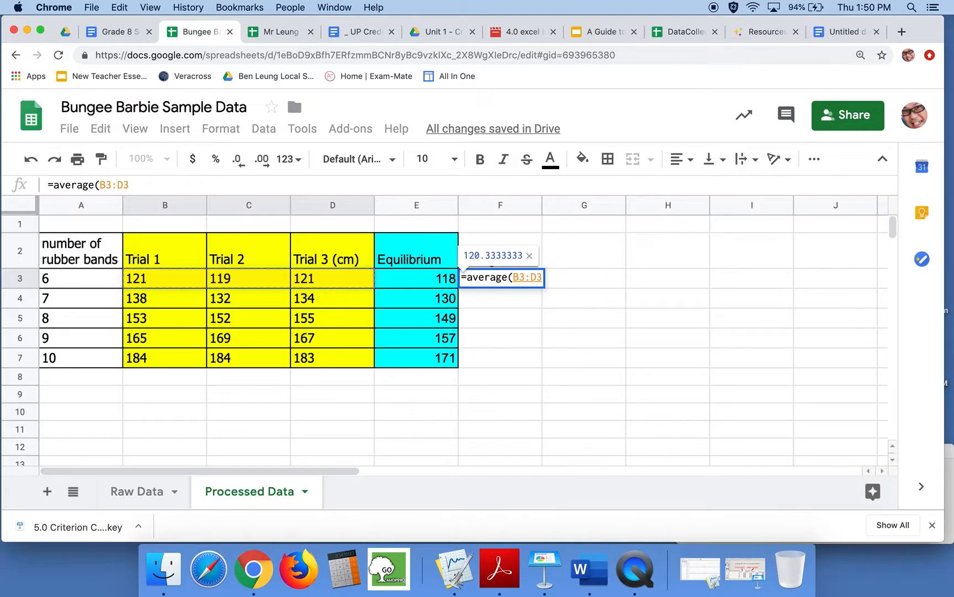
{"action": "key", "text": "Return"}
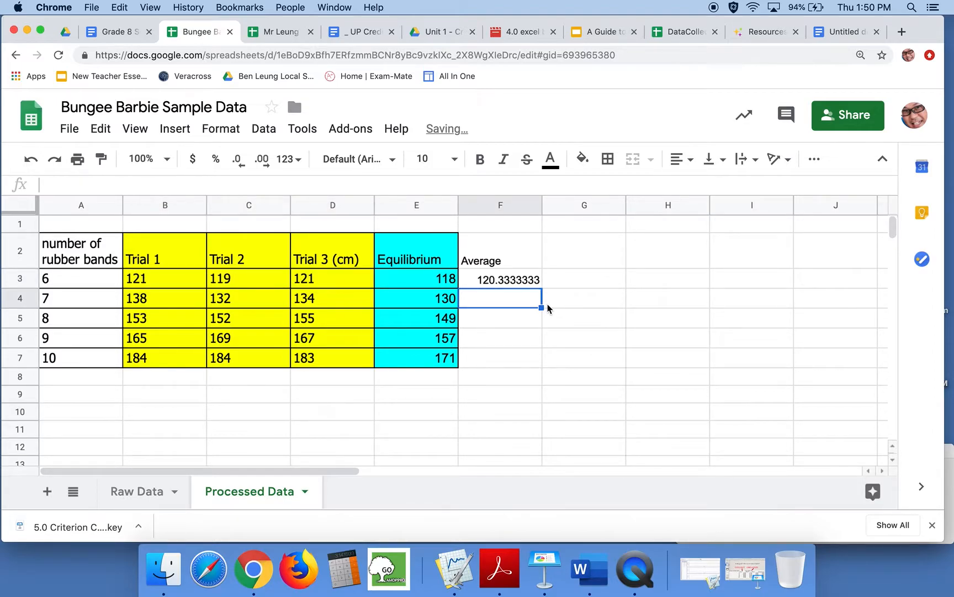
Calculate the average of the three trials for 7 rubber bands in F4 with =average(B4:D4).
{"action": "type", "text": "=average("}
{"action": "left_click_drag", "start_coordinate": [135, 303], "coordinate": [312, 298]}
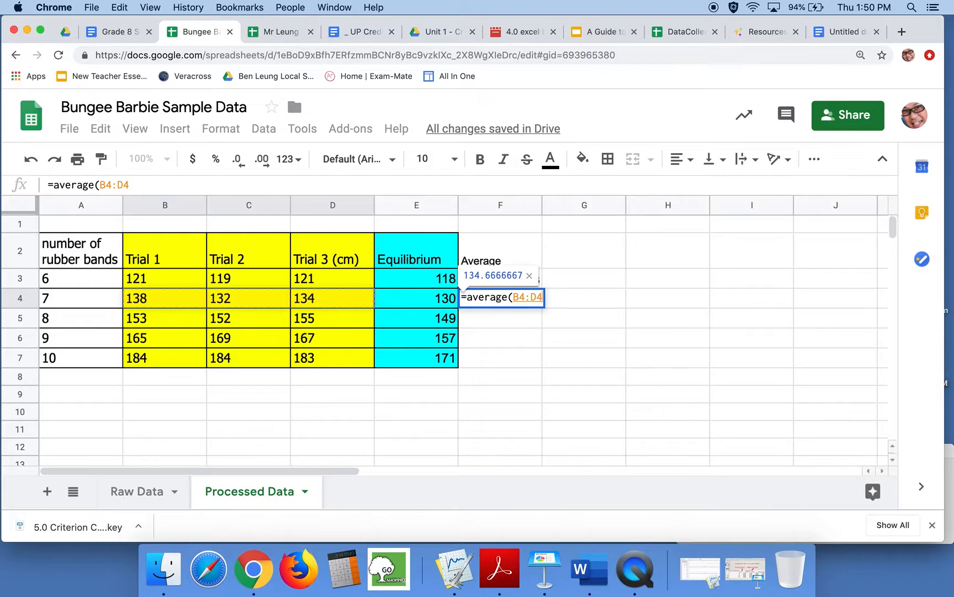
{"action": "key", "text": "Return"}
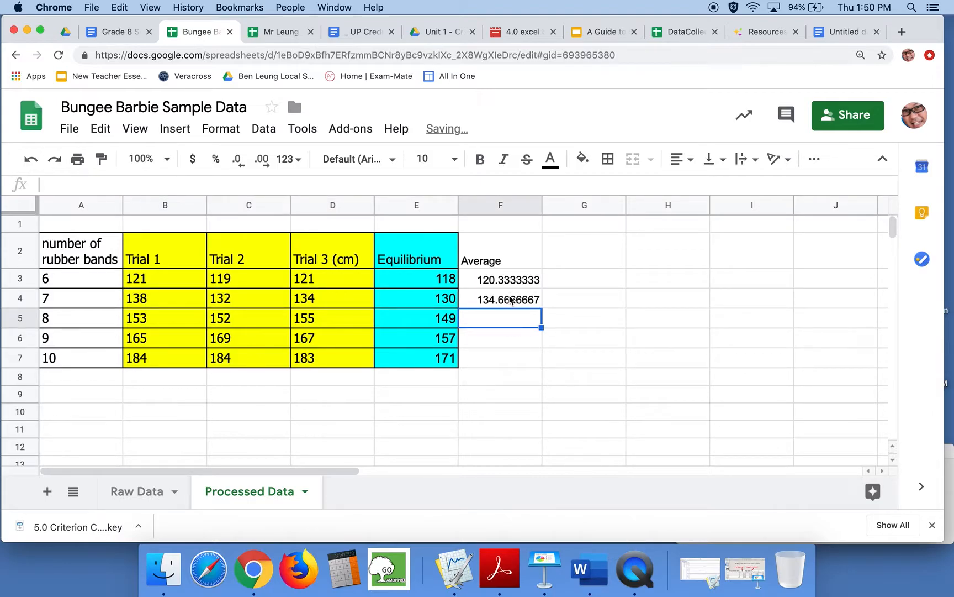
Check the average formulas in F3 and F4, and extend the F4 formula down through F7.
{"action": "left_click", "coordinate": [526, 302]}
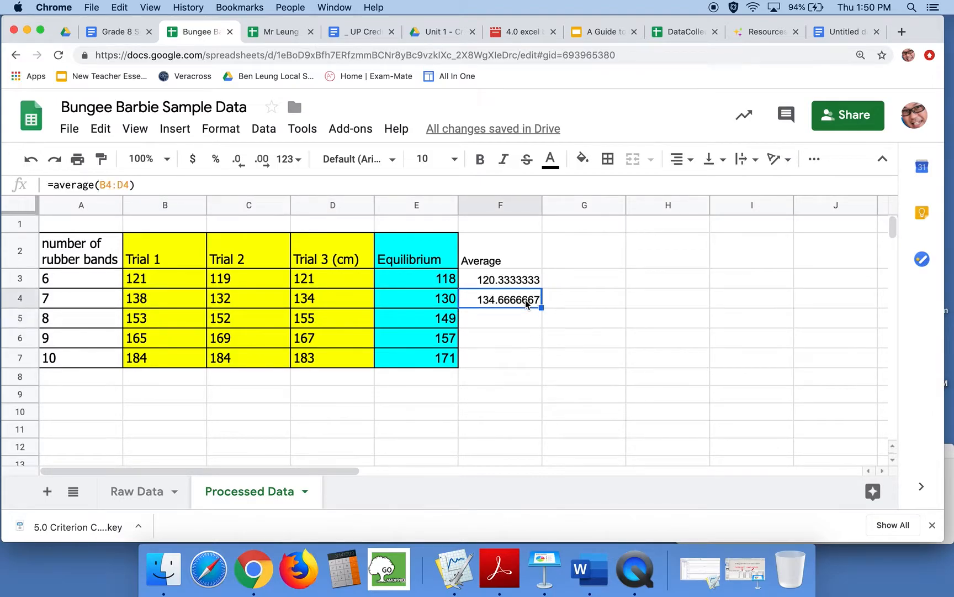
{"action": "left_click", "coordinate": [514, 286]}
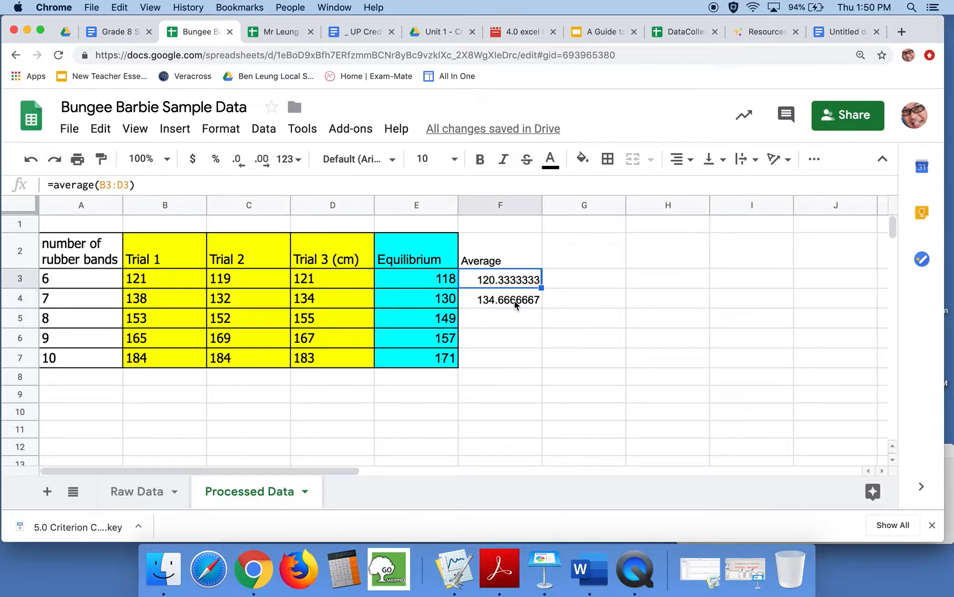
{"action": "left_click", "coordinate": [514, 303]}
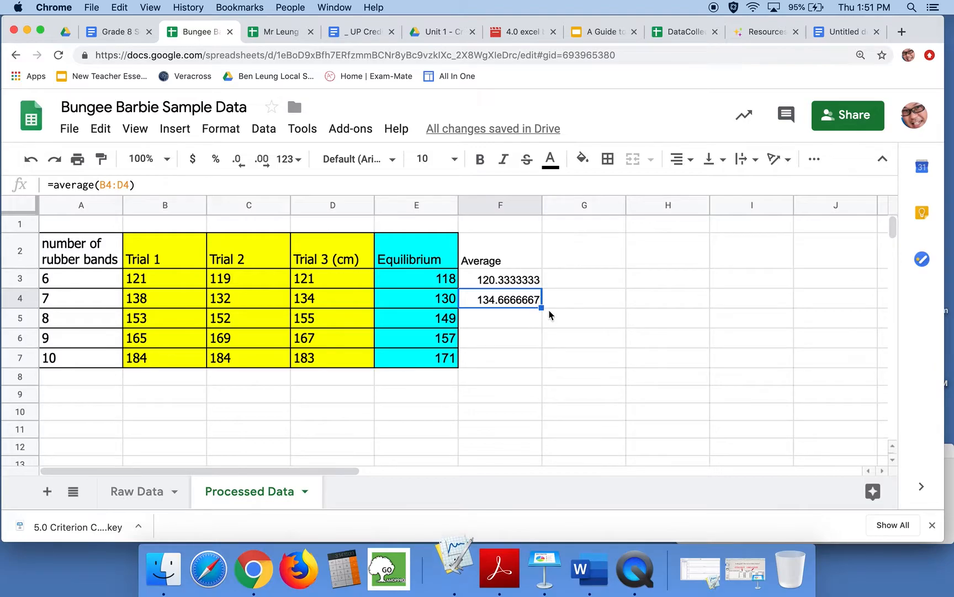
{"action": "left_click_drag", "start_coordinate": [541, 307], "coordinate": [541, 360]}
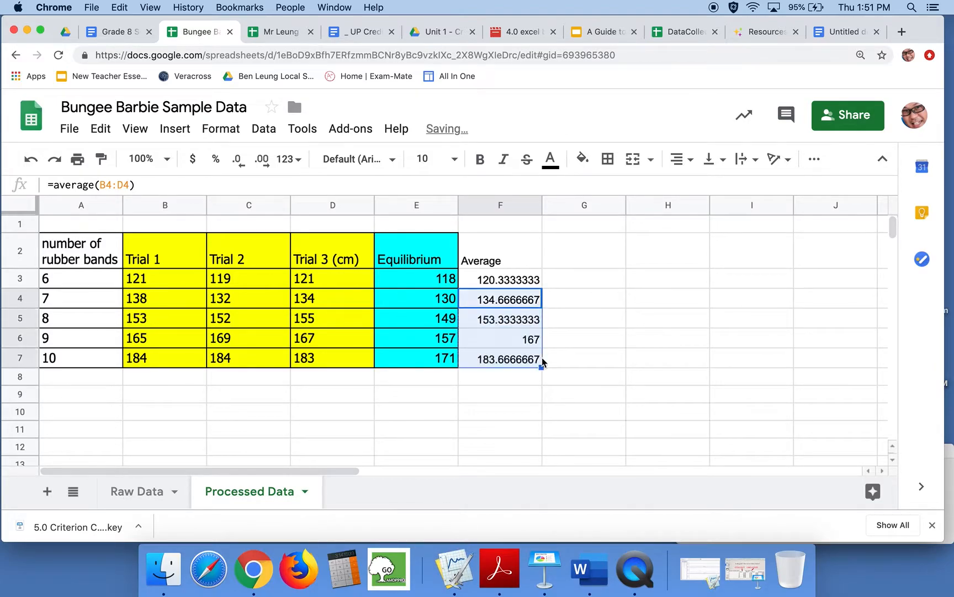
{"action": "left_click", "coordinate": [512, 319]}
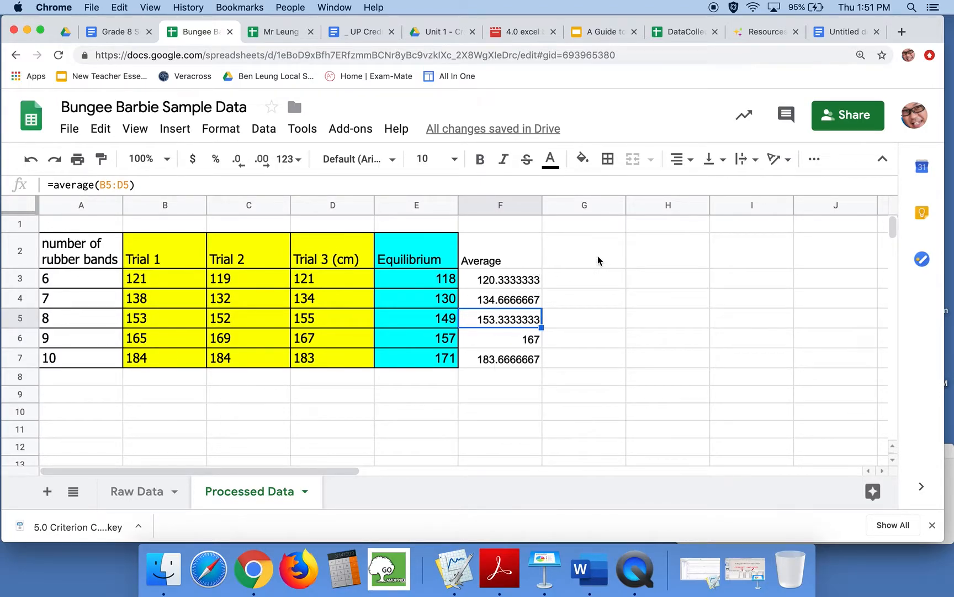
Fill the Average column F2:F7 with yellow to match the trial columns.
{"action": "left_click_drag", "start_coordinate": [513, 257], "coordinate": [505, 365]}
{"action": "left_click", "coordinate": [582, 161]}
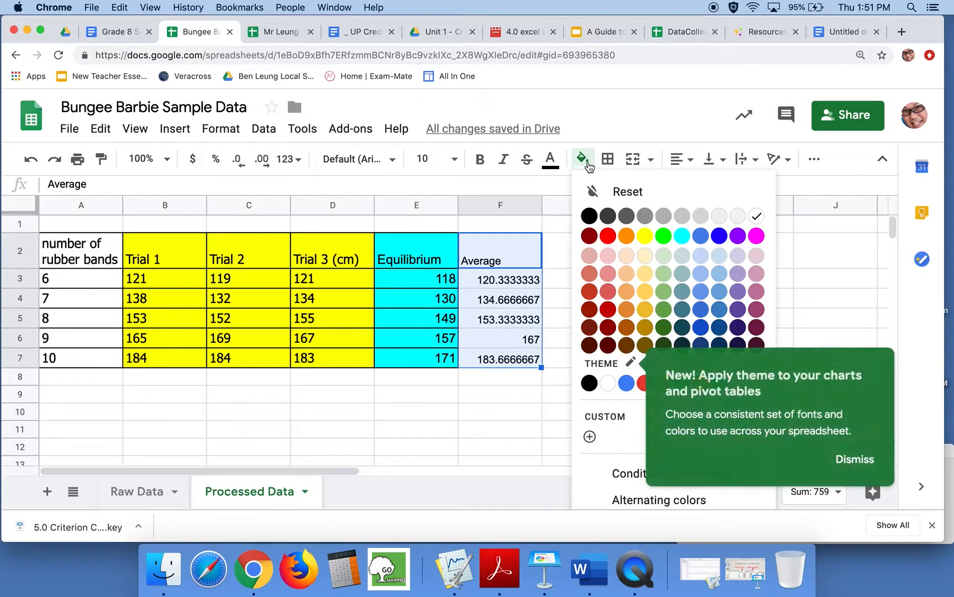
{"action": "left_click", "coordinate": [645, 237]}
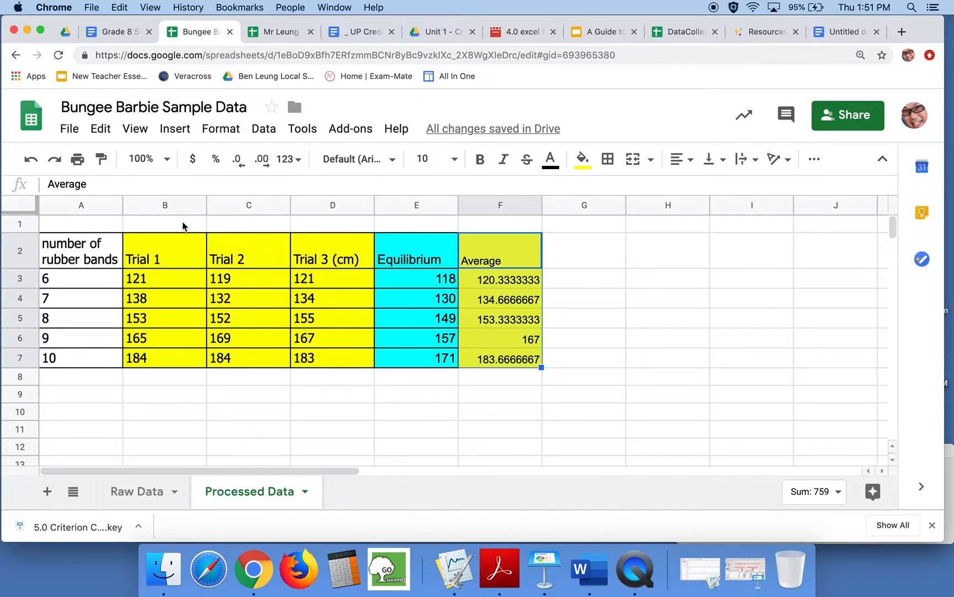
Merge B1:D1 above the trial columns and enter the heading "Distance barbie has fallen".
{"action": "left_click_drag", "start_coordinate": [183, 226], "coordinate": [343, 224]}
{"action": "left_click", "coordinate": [639, 162]}
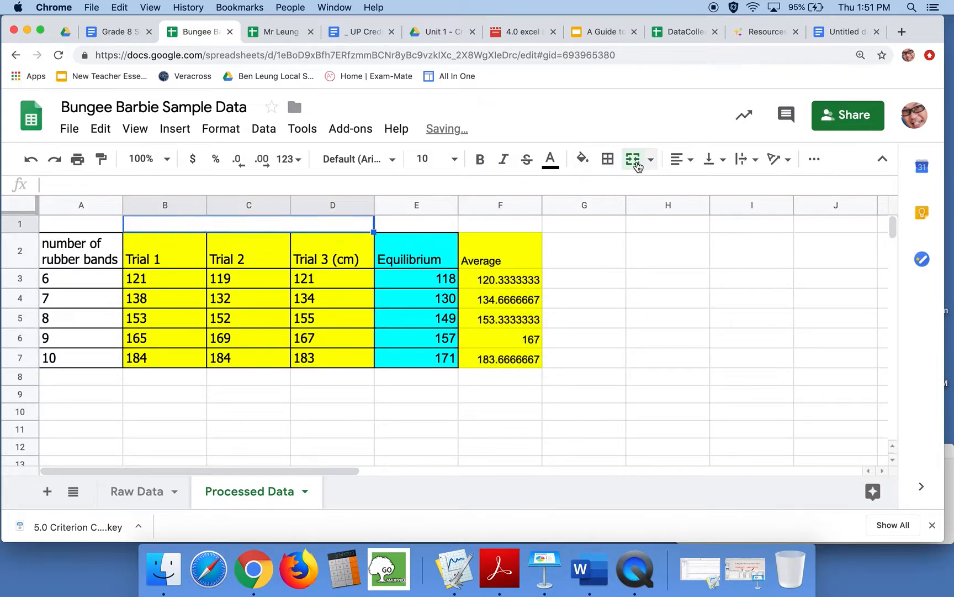
{"action": "type", "text": "Distance "}
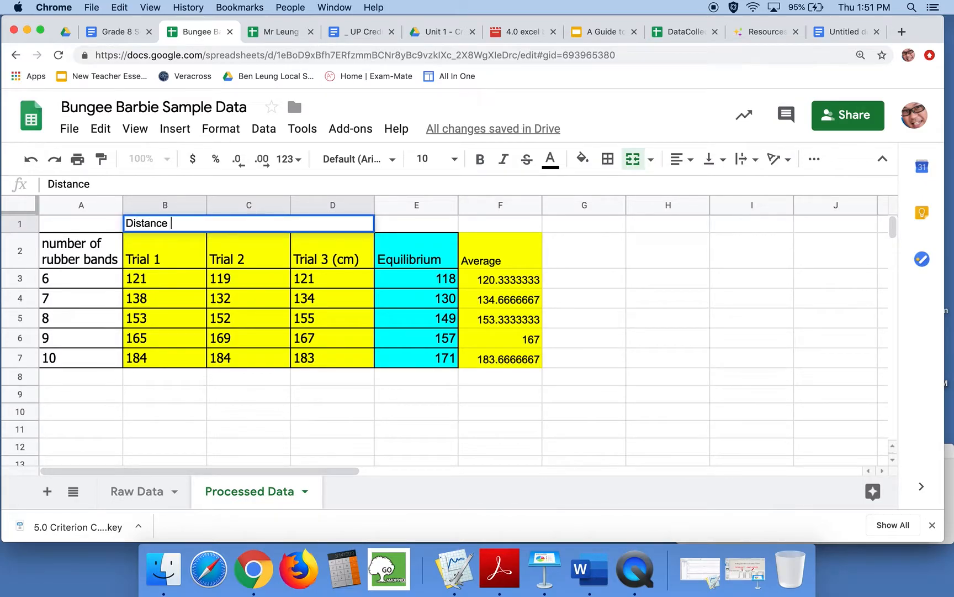
{"action": "type", "text": "barbie has fallen"}
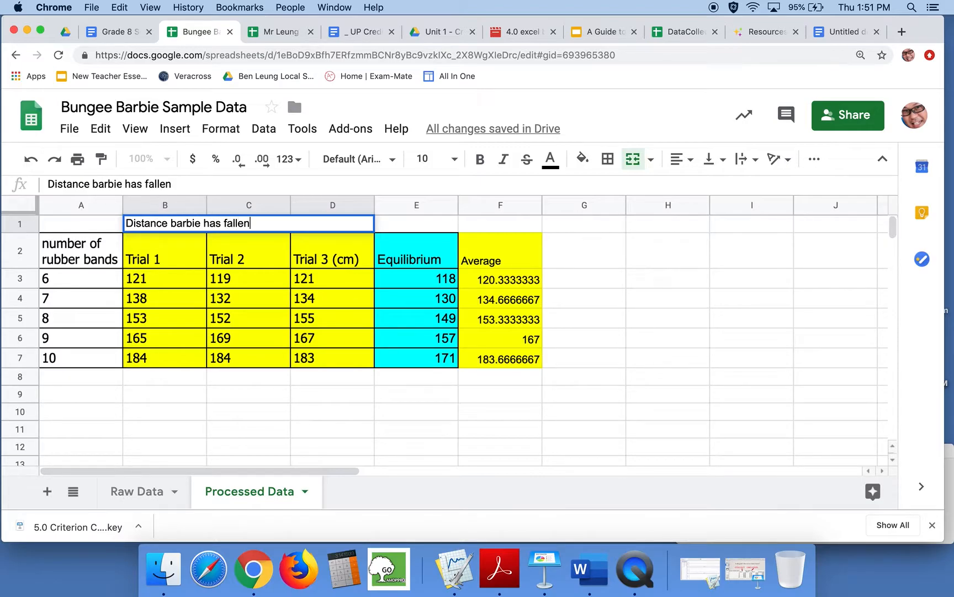
{"action": "key", "text": "Return"}
Center the merged heading horizontally over the three trial columns.
{"action": "left_click", "coordinate": [334, 229]}
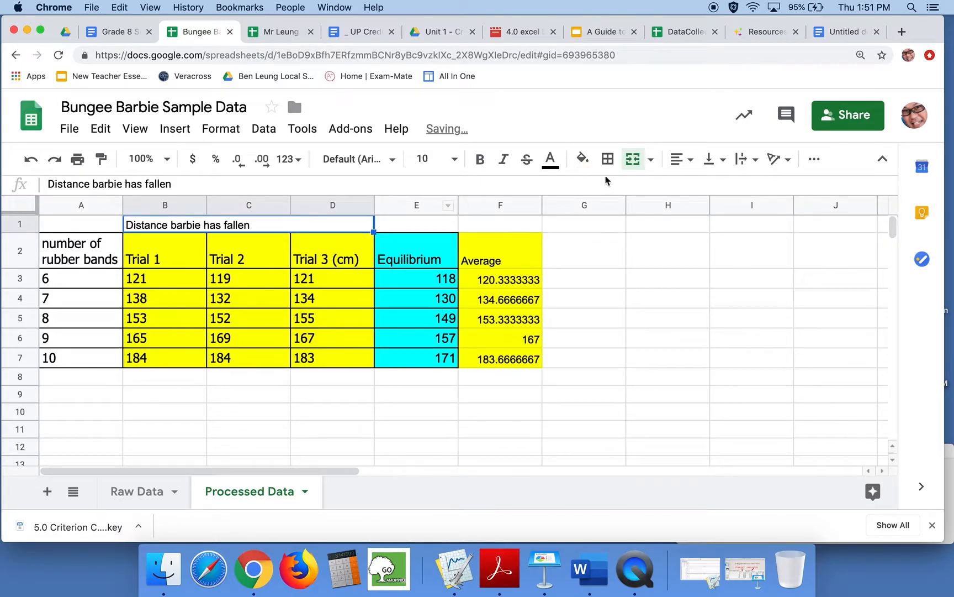
{"action": "left_click", "coordinate": [677, 161]}
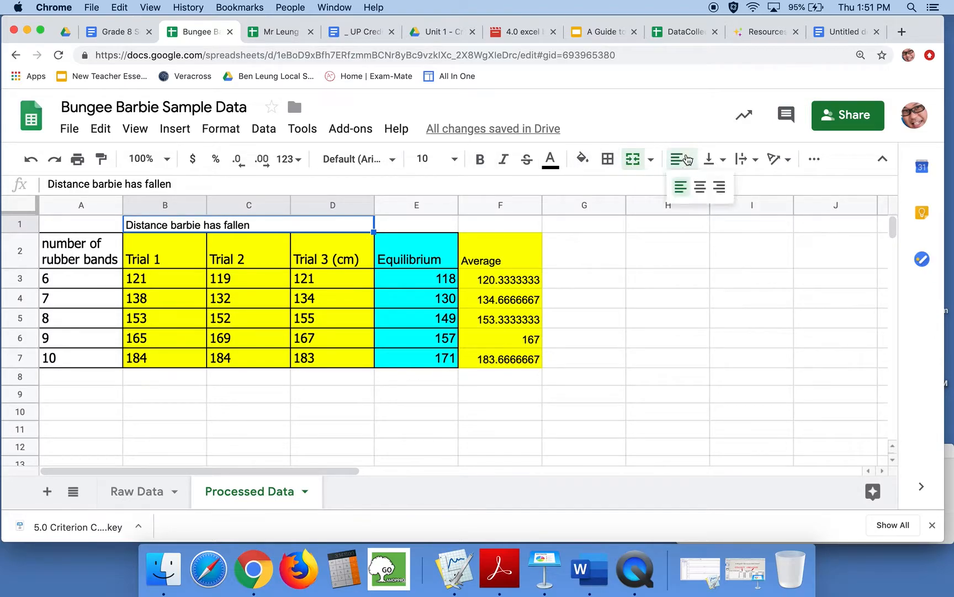
{"action": "left_click", "coordinate": [697, 191]}
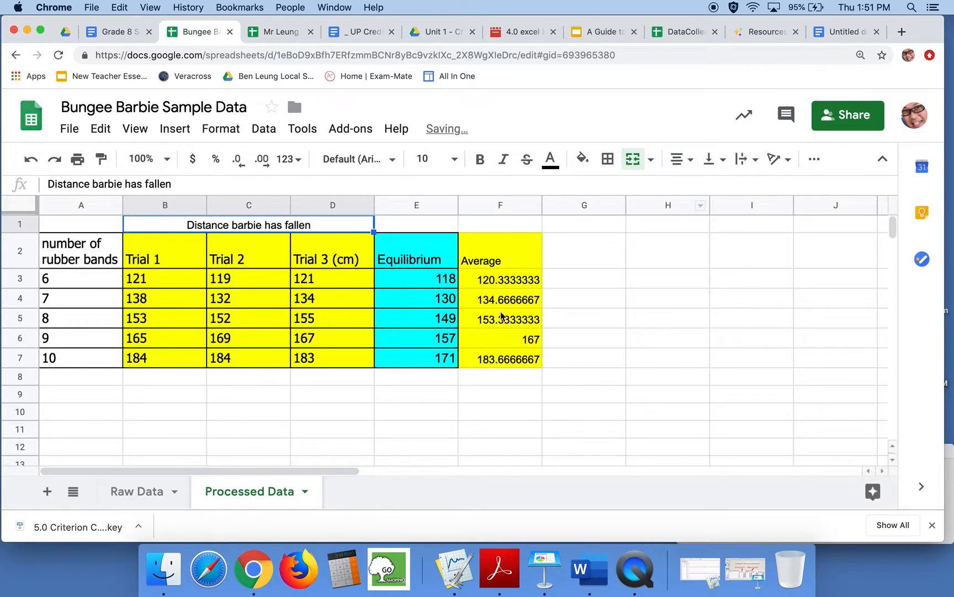
Extend the F2 header to "Average distance barbie falls" and fit column F's width to its text.
{"action": "left_click", "coordinate": [532, 260]}
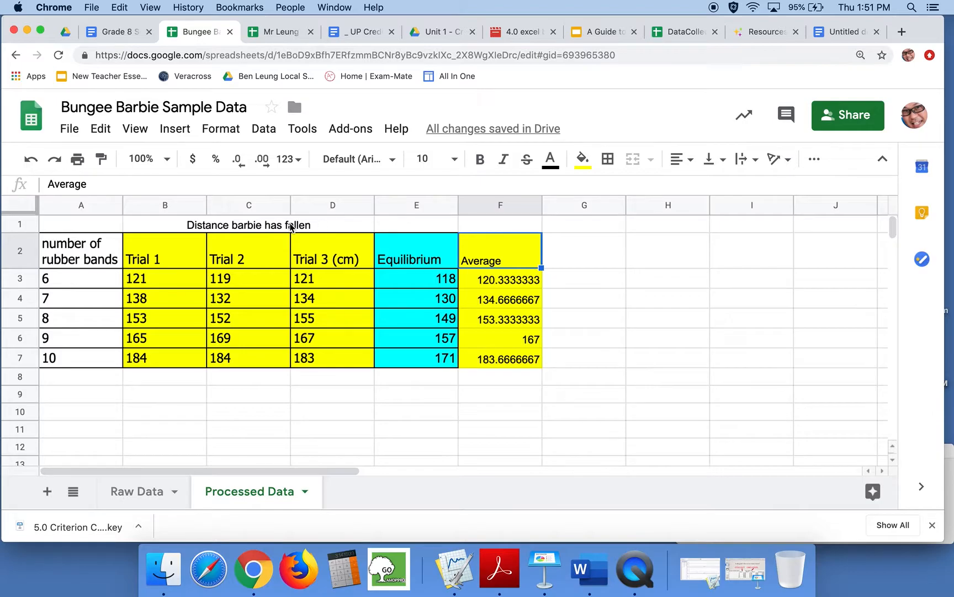
{"action": "left_click", "coordinate": [291, 227]}
{"action": "left_click", "coordinate": [519, 248]}
{"action": "left_click", "coordinate": [306, 181]}
{"action": "type", "text": "distanc"}
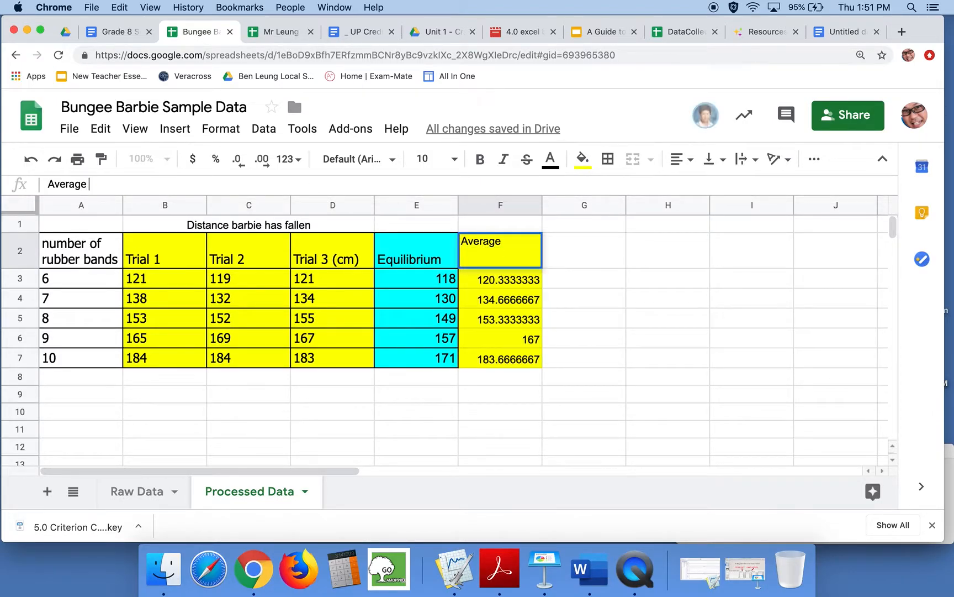
{"action": "type", "text": "e bar"}
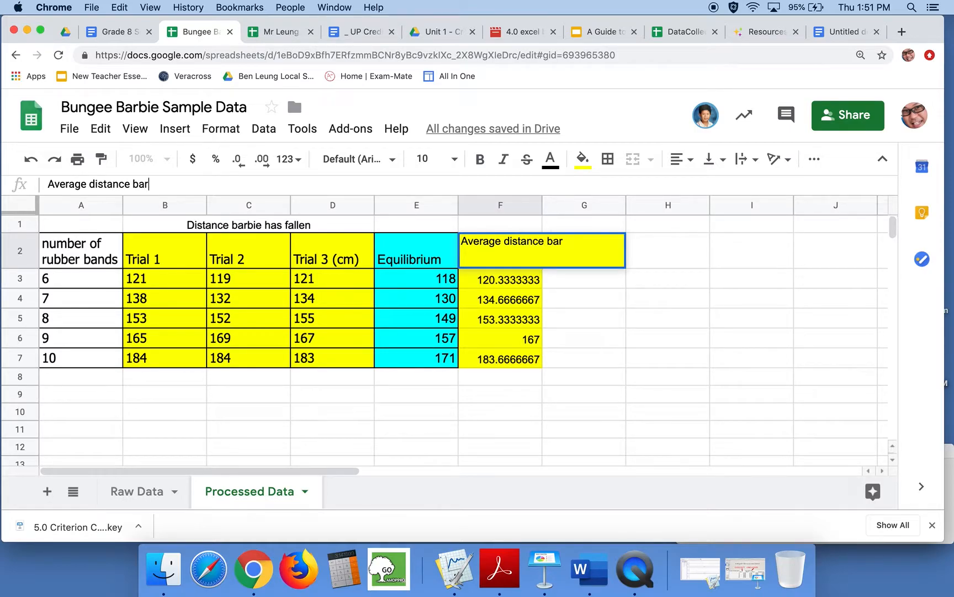
{"action": "type", "text": "bie falls"}
{"action": "key", "text": "Return"}
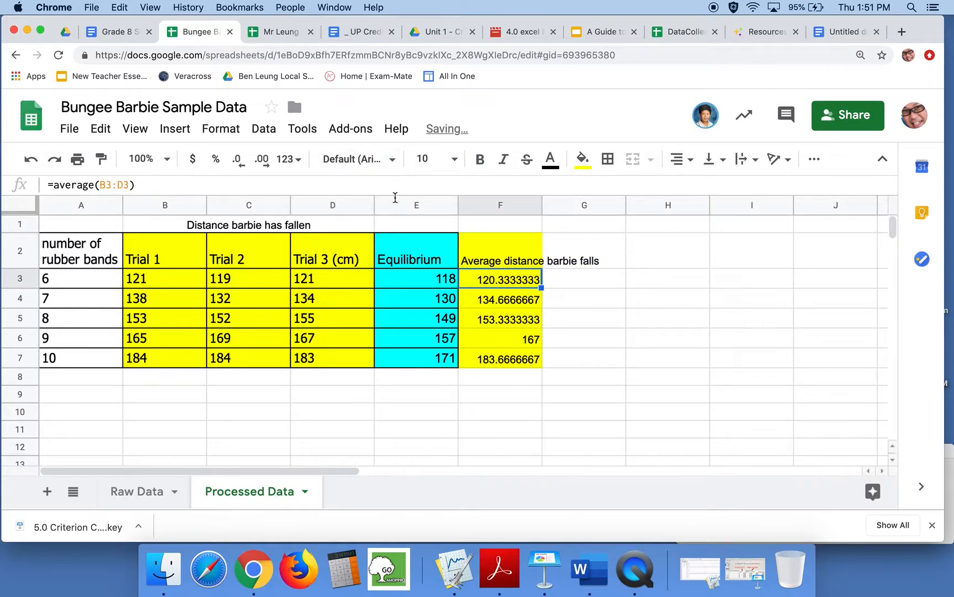
{"action": "double_click", "coordinate": [543, 205]}
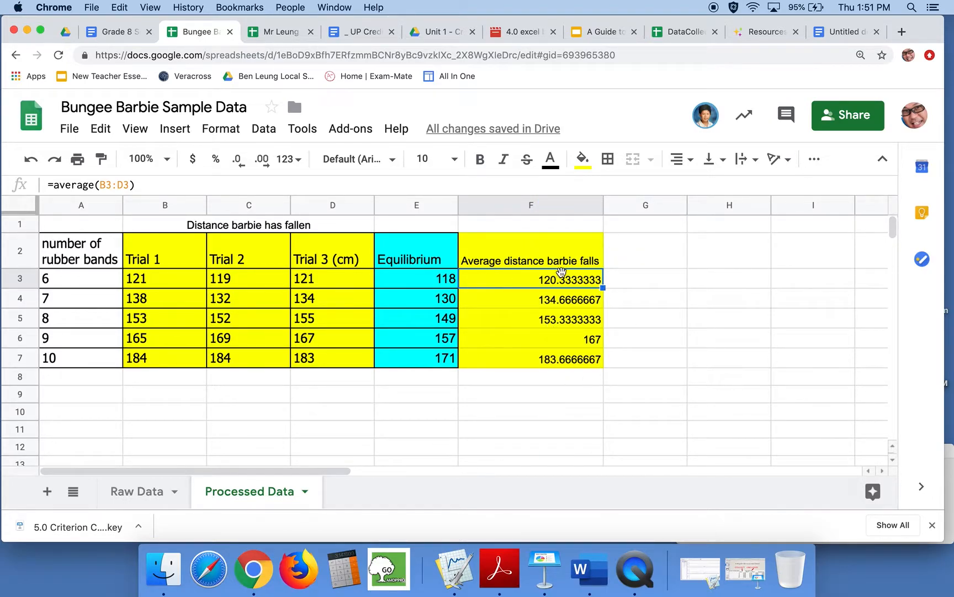
Insert "maximum" into the F2 header so it reads "Average maximum distance barbie falls".
{"action": "left_click", "coordinate": [549, 260]}
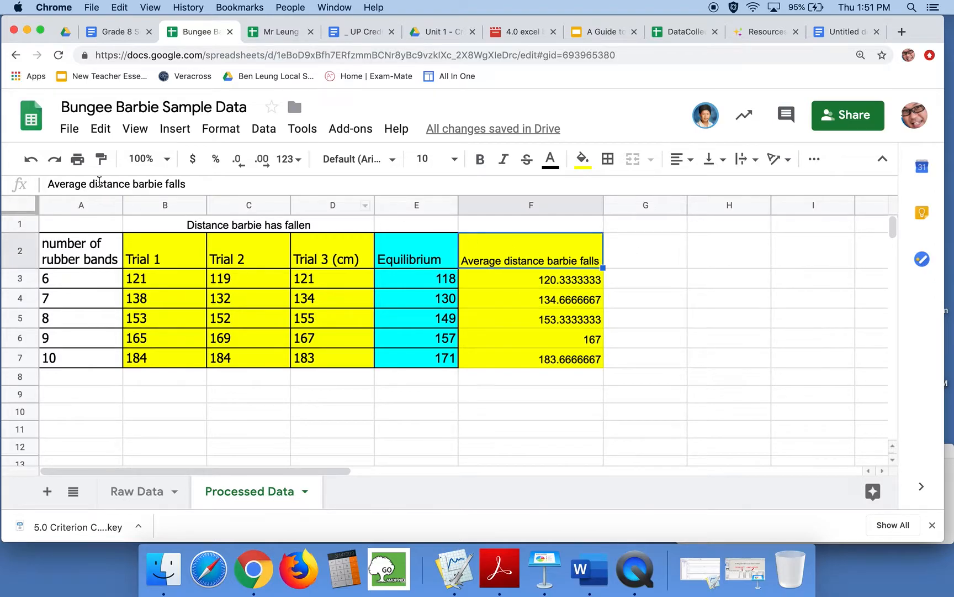
{"action": "left_click", "coordinate": [90, 184]}
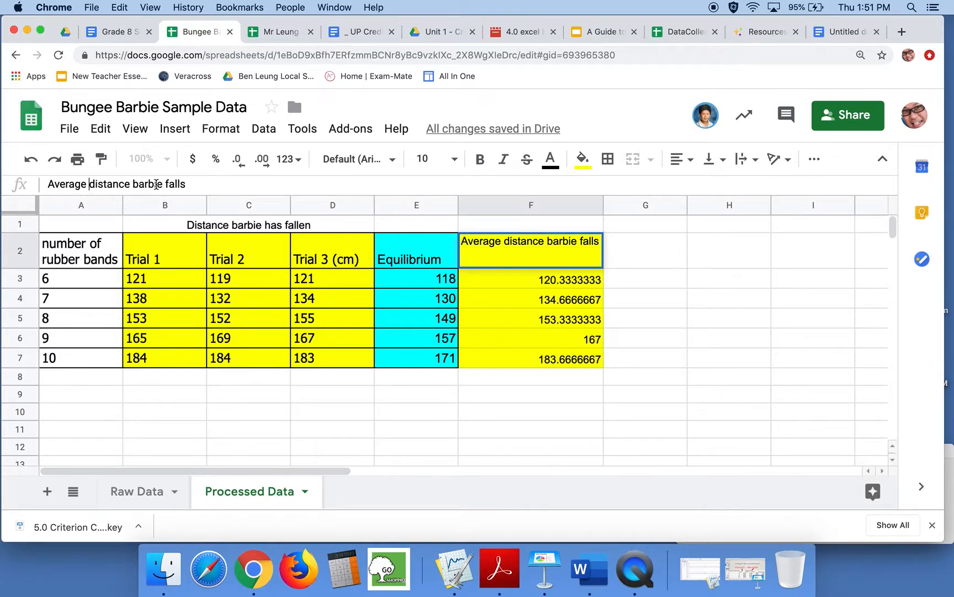
{"action": "type", "text": "maxim"}
{"action": "type", "text": "um"}
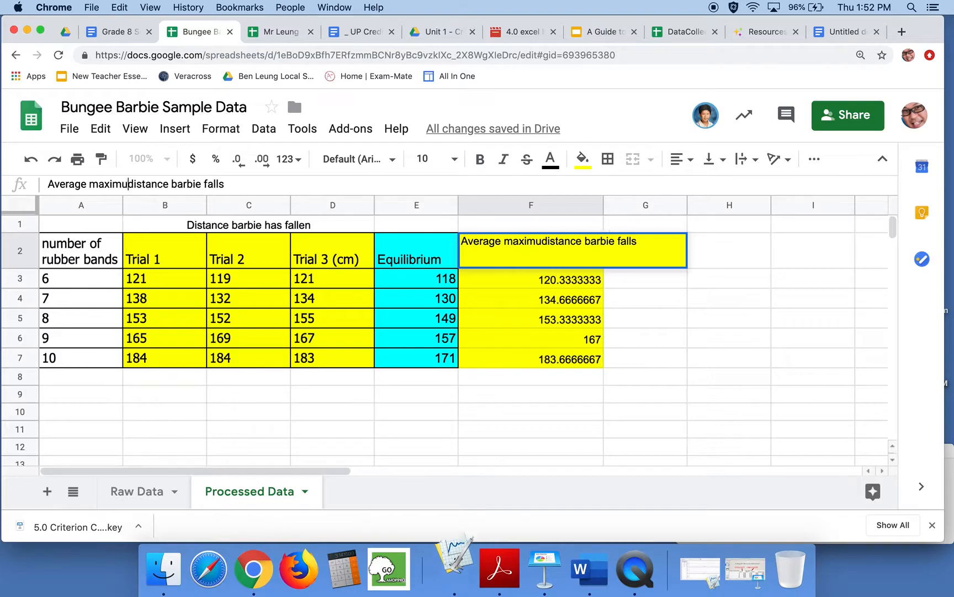
{"action": "key", "text": "Return"}
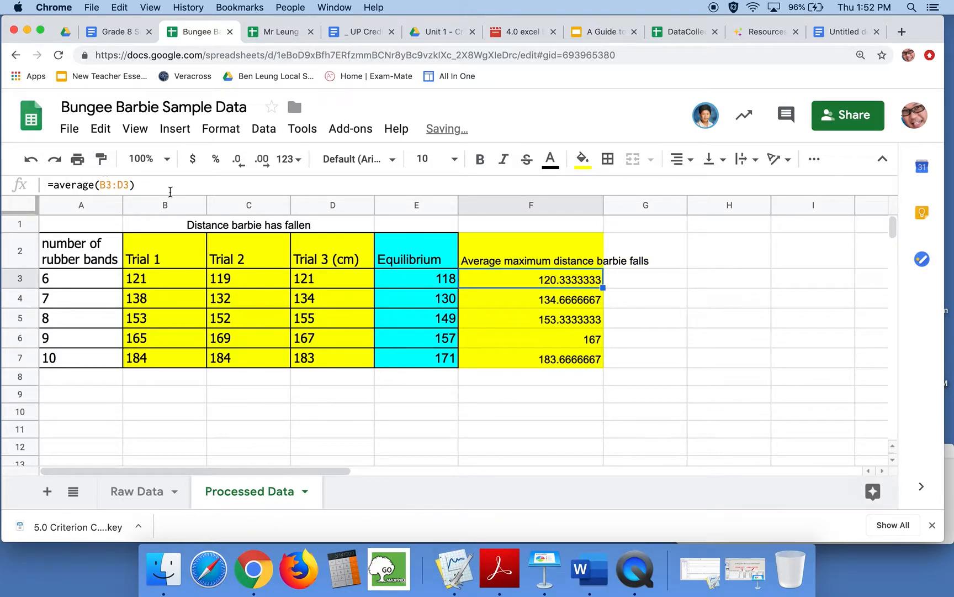
Change the merged heading above the trials to "Maximum distance barbie has fallen".
{"action": "left_click", "coordinate": [216, 225]}
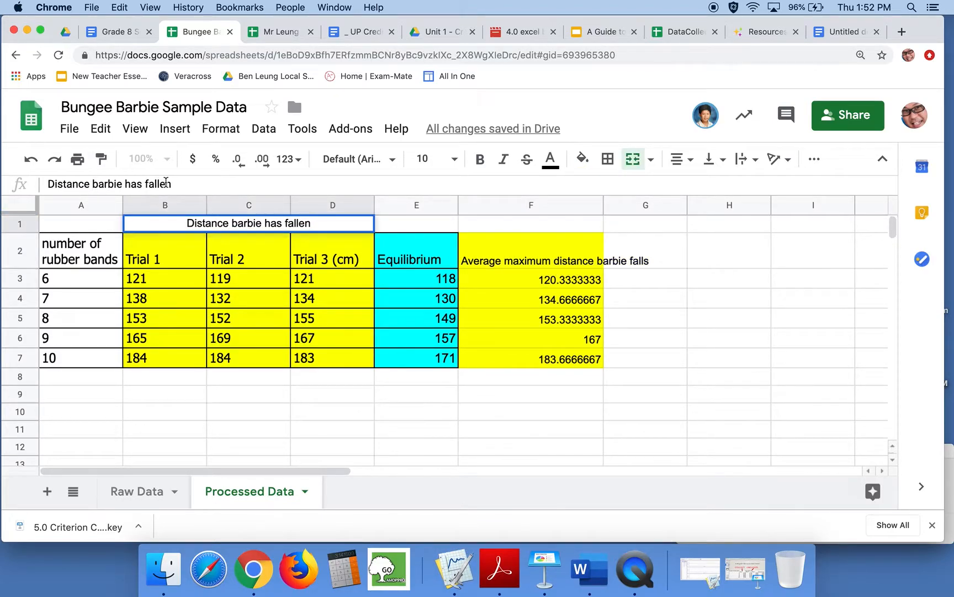
{"action": "left_click", "coordinate": [48, 183]}
{"action": "type", "text": "Maximum"}
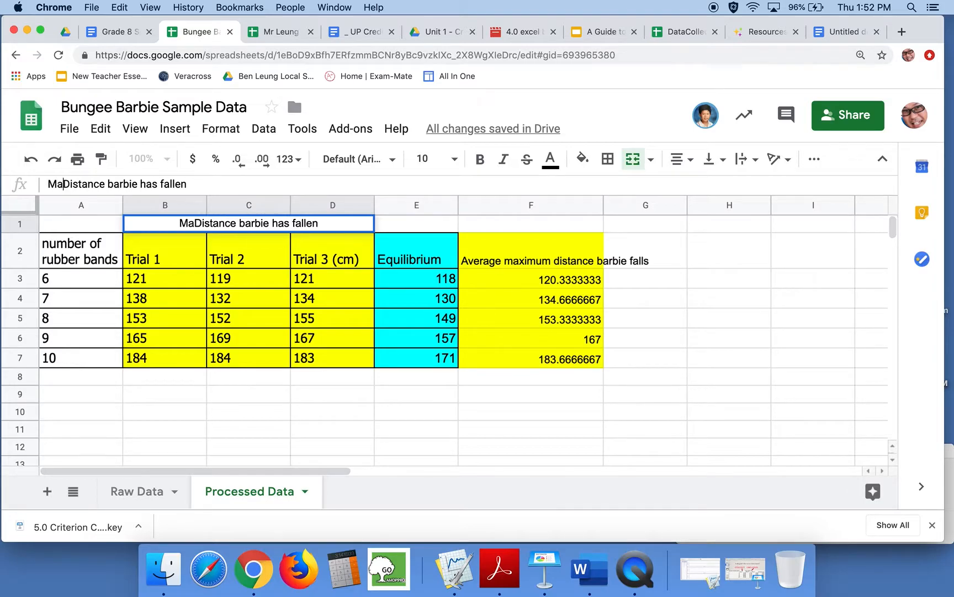
{"action": "key", "text": "BackSpace"}
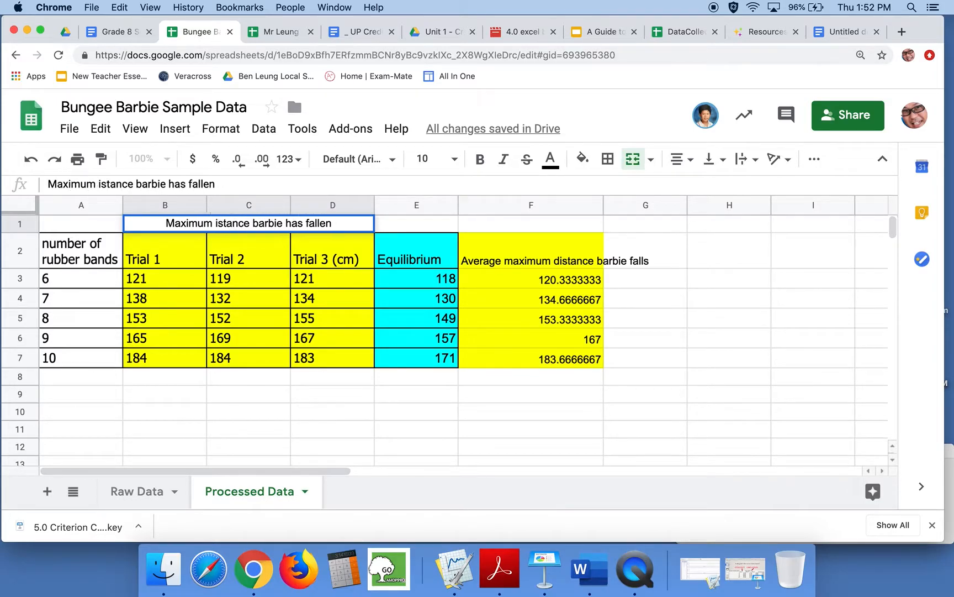
{"action": "type", "text": "d"}
{"action": "key", "text": "Return"}
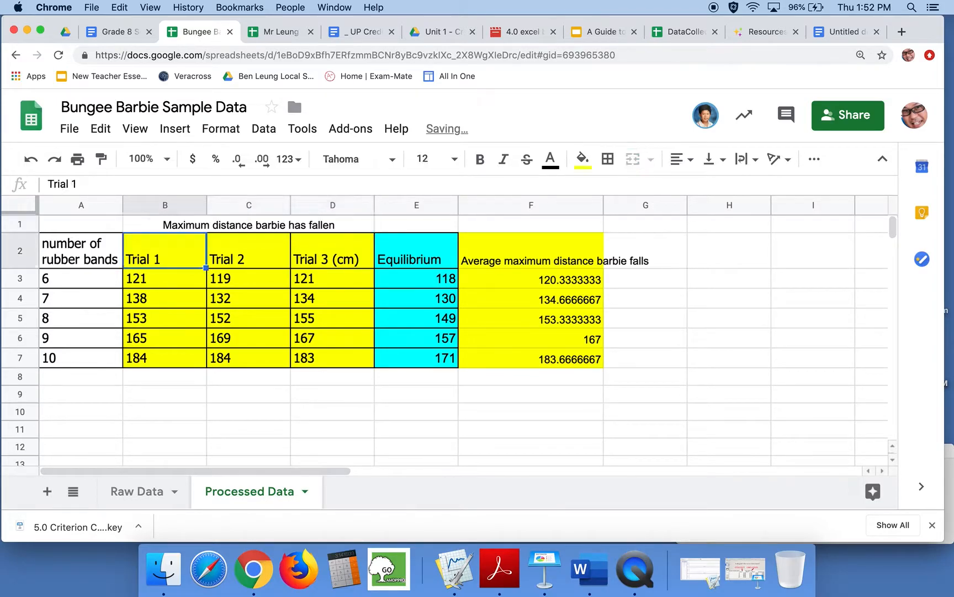
Enter the column header "Difference between Equilibrium and Max Distance" in G2.
{"action": "left_click", "coordinate": [591, 247]}
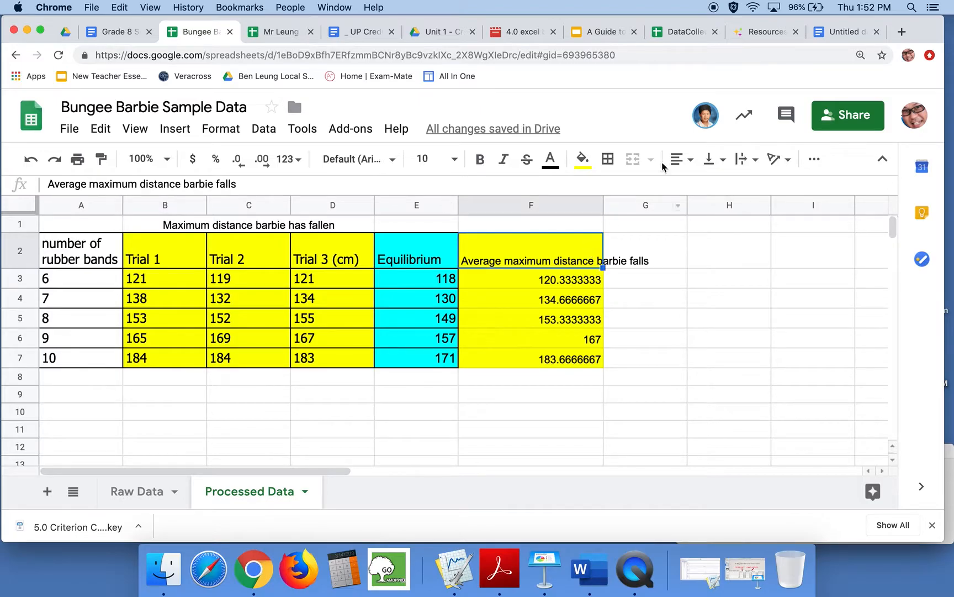
{"action": "left_click", "coordinate": [657, 250]}
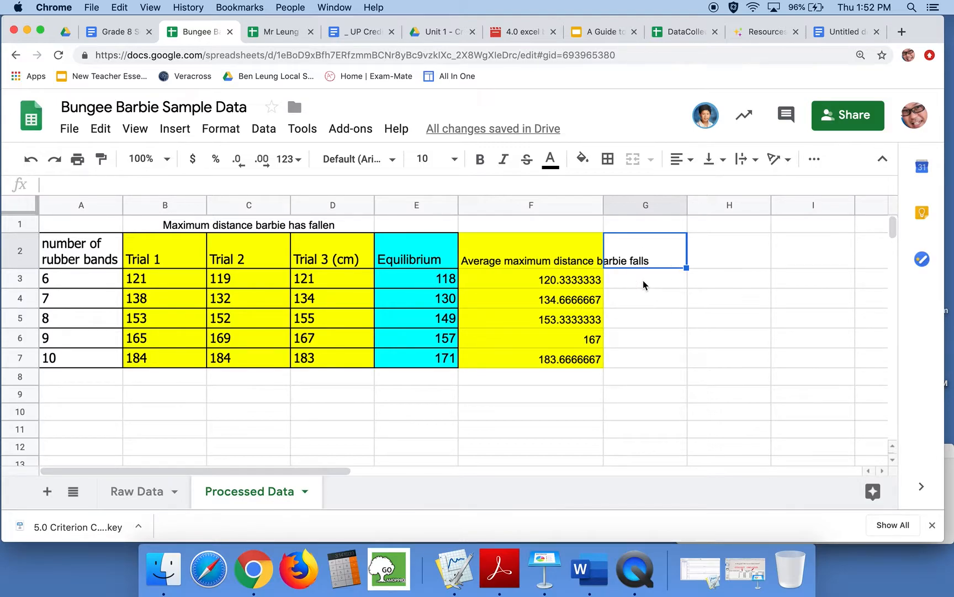
{"action": "type", "text": "D"}
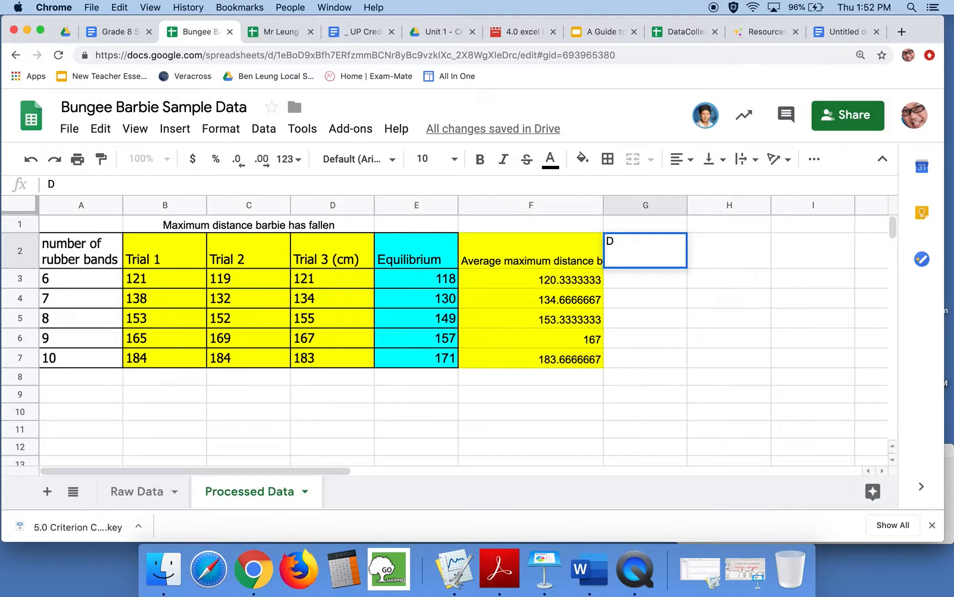
{"action": "type", "text": "ifference between Equili"}
{"action": "key", "text": "BackSpace"}
{"action": "key", "text": "BackSpace"}
{"action": "type", "text": "ili"}
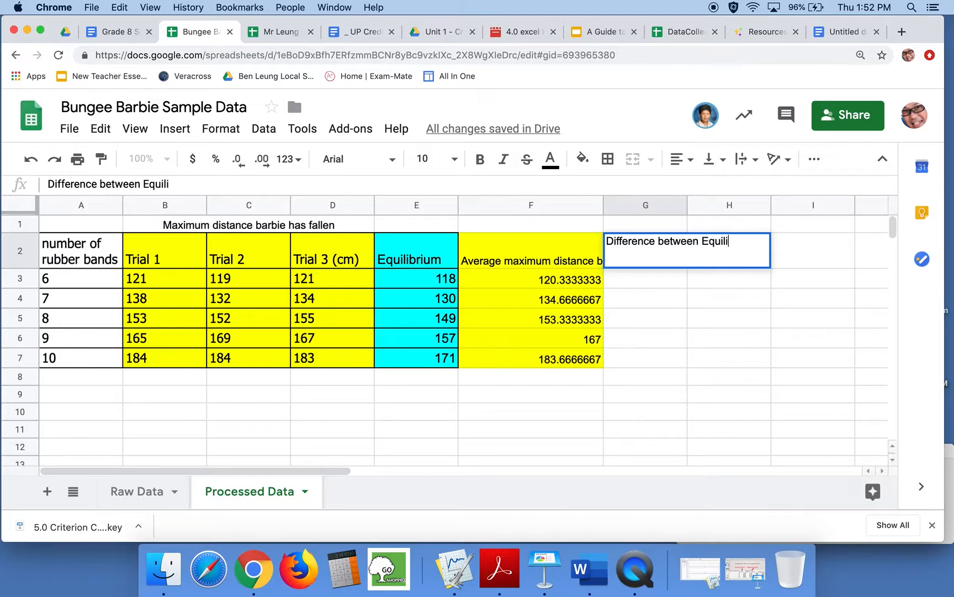
{"action": "type", "text": "brium and Max"}
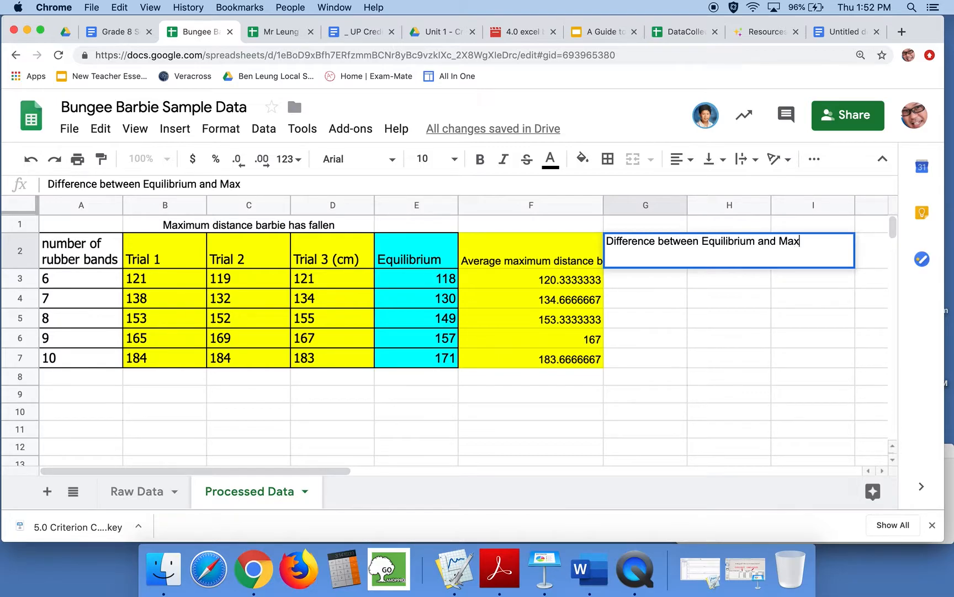
{"action": "type", "text": " Distance"}
{"action": "key", "text": "Return"}
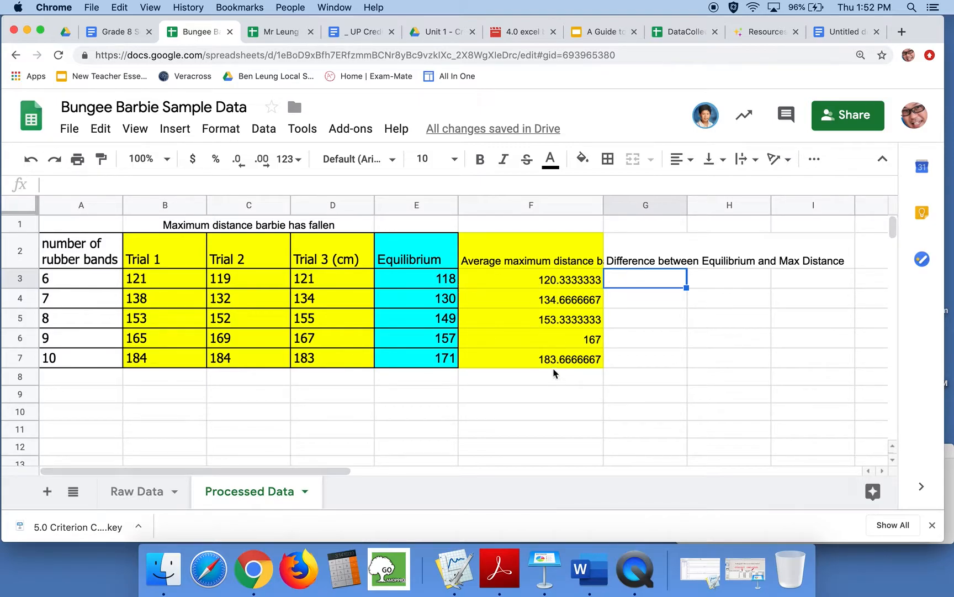
Calculate the difference for 6 rubber bands in G3 with =F3-E3.
{"action": "type", "text": "="}
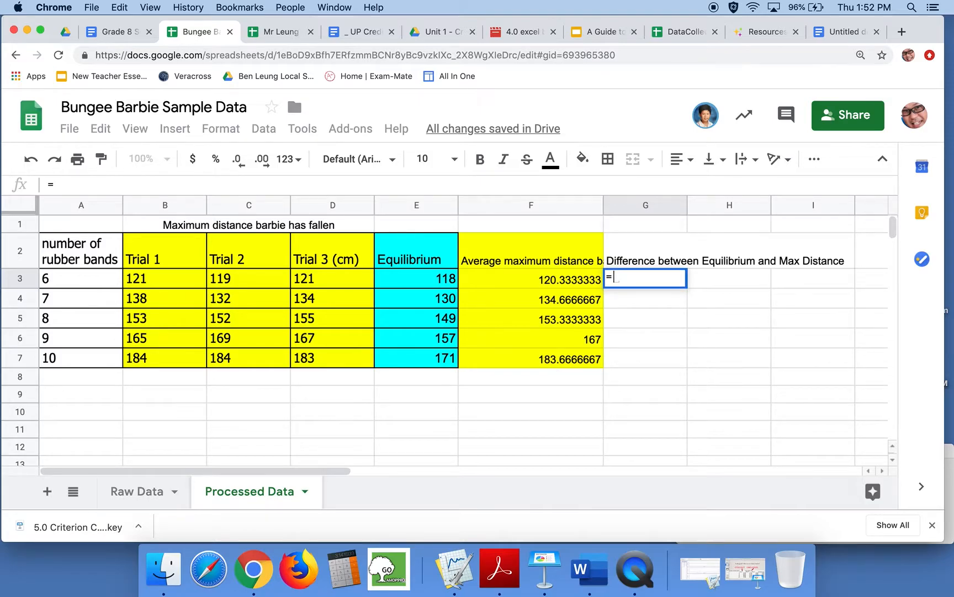
{"action": "left_click", "coordinate": [551, 277]}
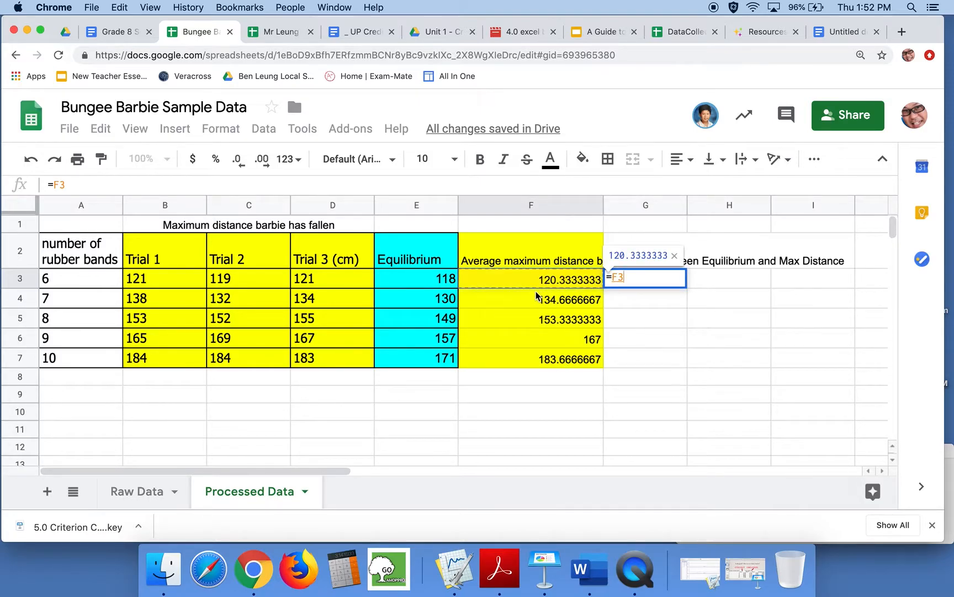
{"action": "type", "text": "-"}
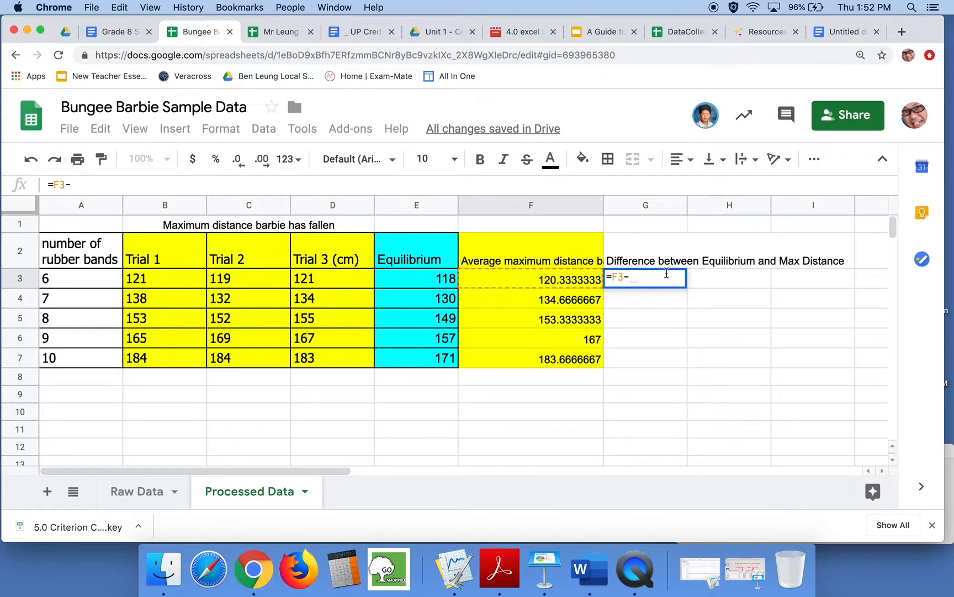
{"action": "left_click", "coordinate": [434, 284]}
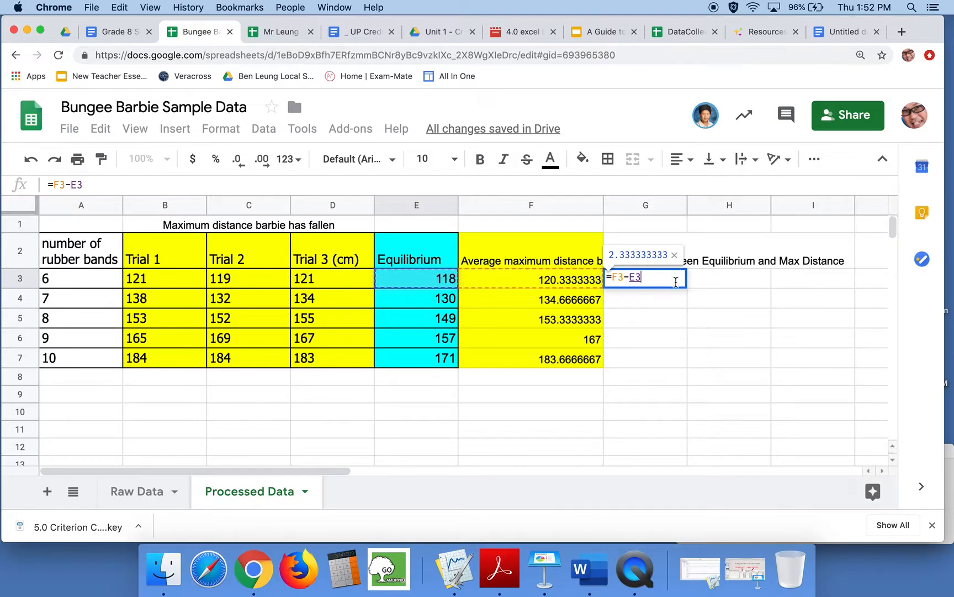
{"action": "key", "text": "Return"}
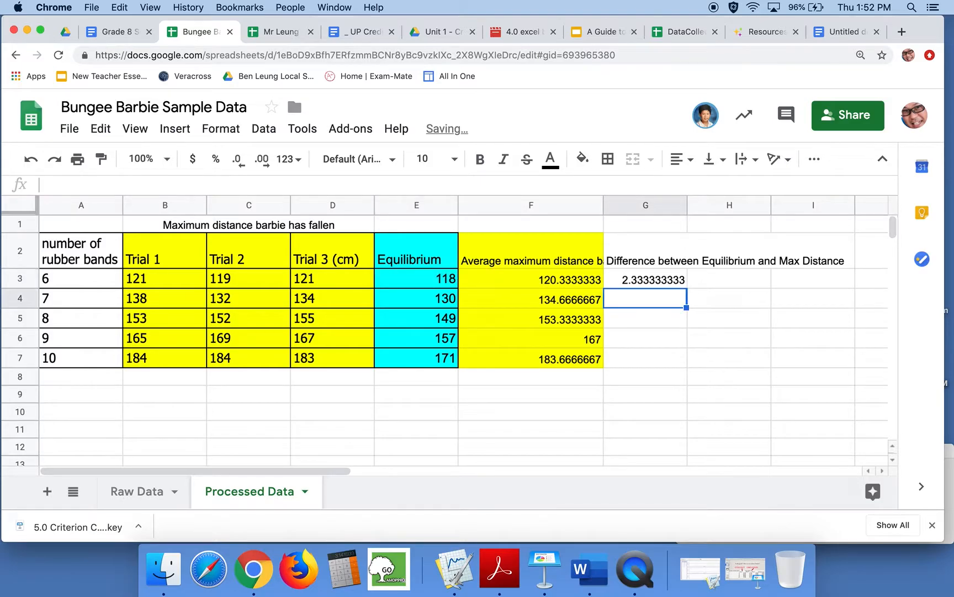
Extend the difference formula from G3 down through G7.
{"action": "left_click", "coordinate": [673, 283]}
{"action": "left_click_drag", "start_coordinate": [686, 287], "coordinate": [685, 364]}
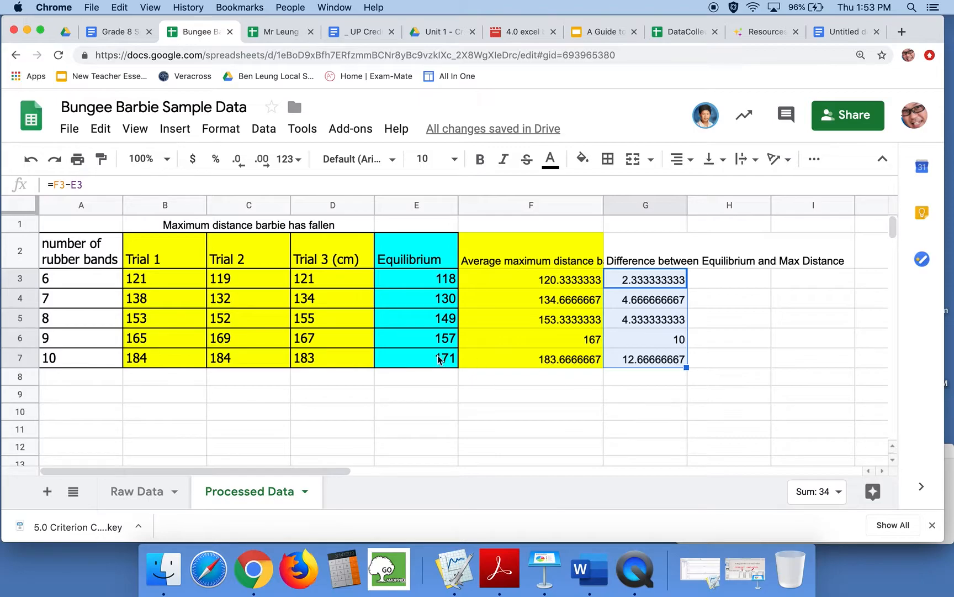
{"action": "scroll", "coordinate": [252, 392], "scroll_direction": "down", "scroll_amount": 1}
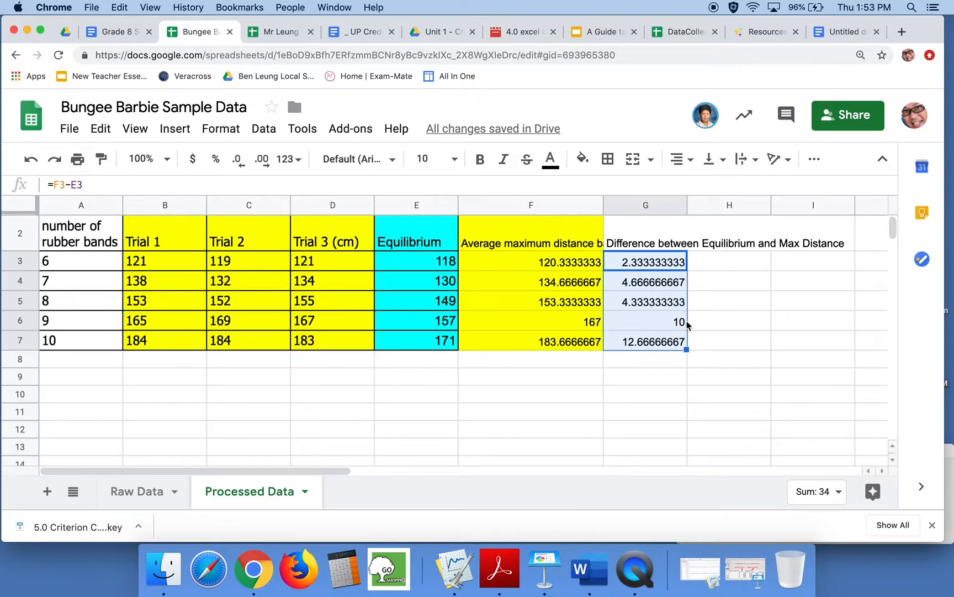
{"action": "scroll", "coordinate": [600, 325], "scroll_direction": "up", "scroll_amount": 1}
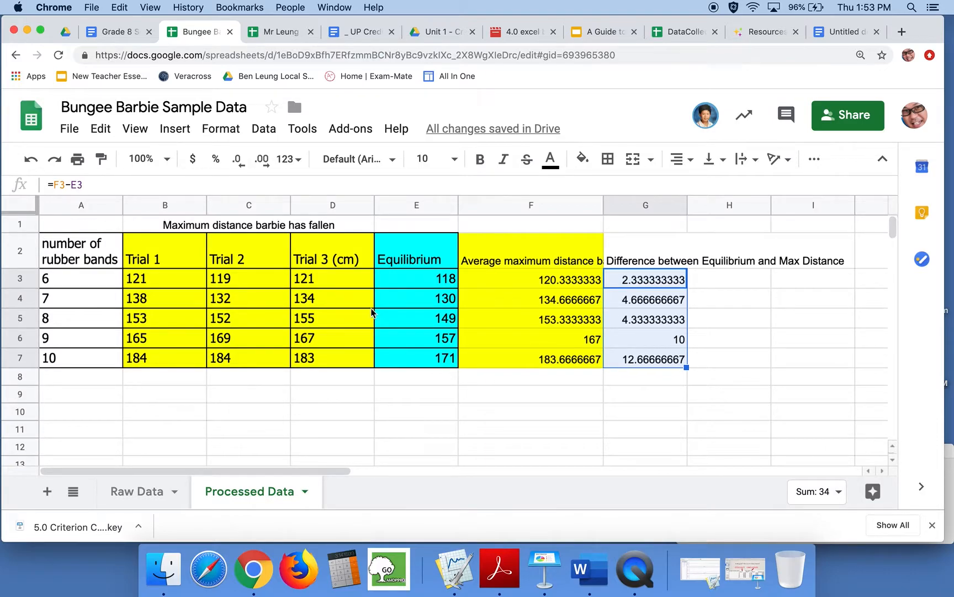
Add borders around all cells of the average and difference columns, F2:G7.
{"action": "left_click_drag", "start_coordinate": [555, 253], "coordinate": [660, 360]}
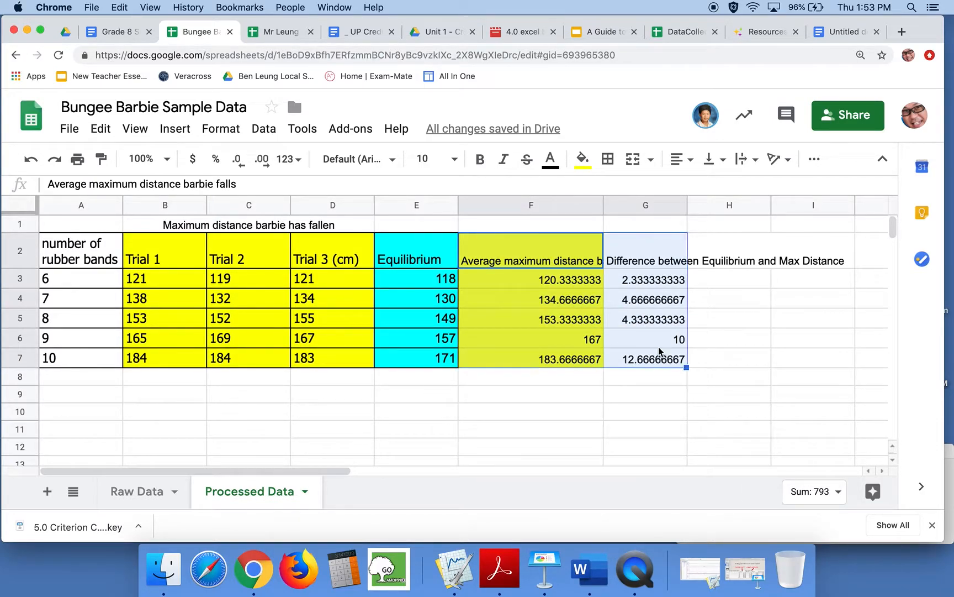
{"action": "left_click", "coordinate": [609, 164]}
{"action": "left_click", "coordinate": [614, 191]}
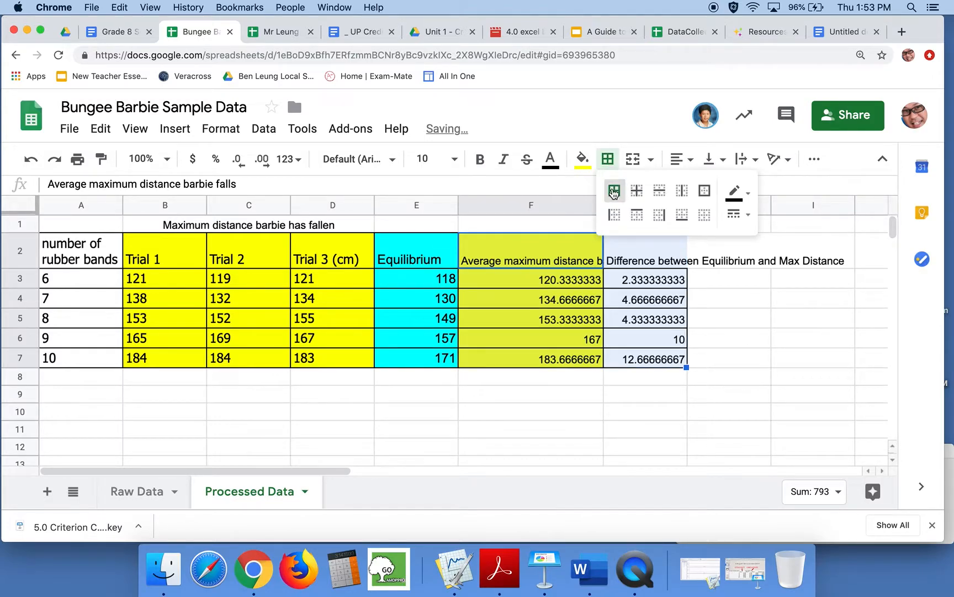
{"action": "left_click", "coordinate": [582, 325]}
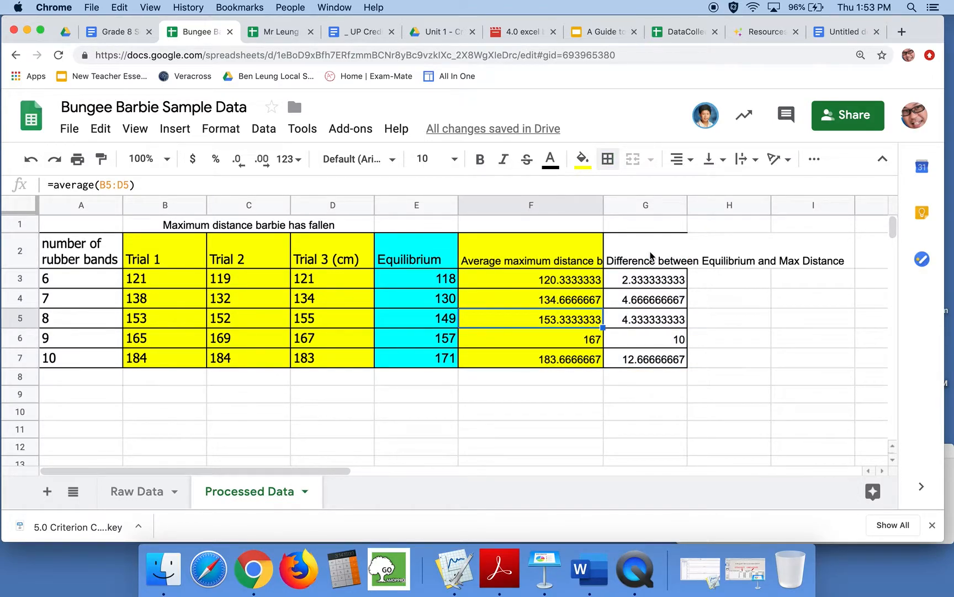
Fill the difference column, G2:G7, with bright green.
{"action": "left_click_drag", "start_coordinate": [641, 261], "coordinate": [647, 360]}
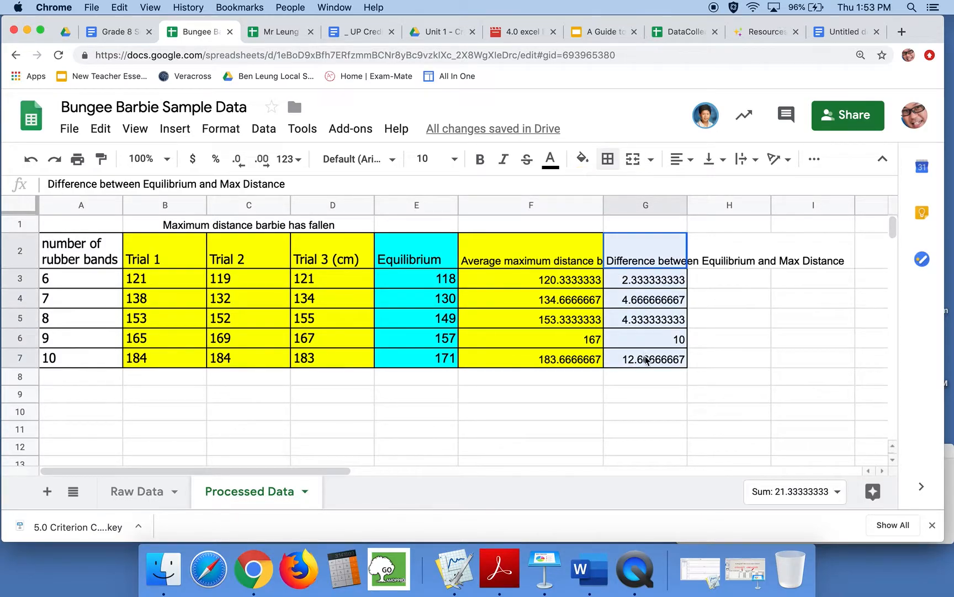
{"action": "left_click", "coordinate": [582, 158]}
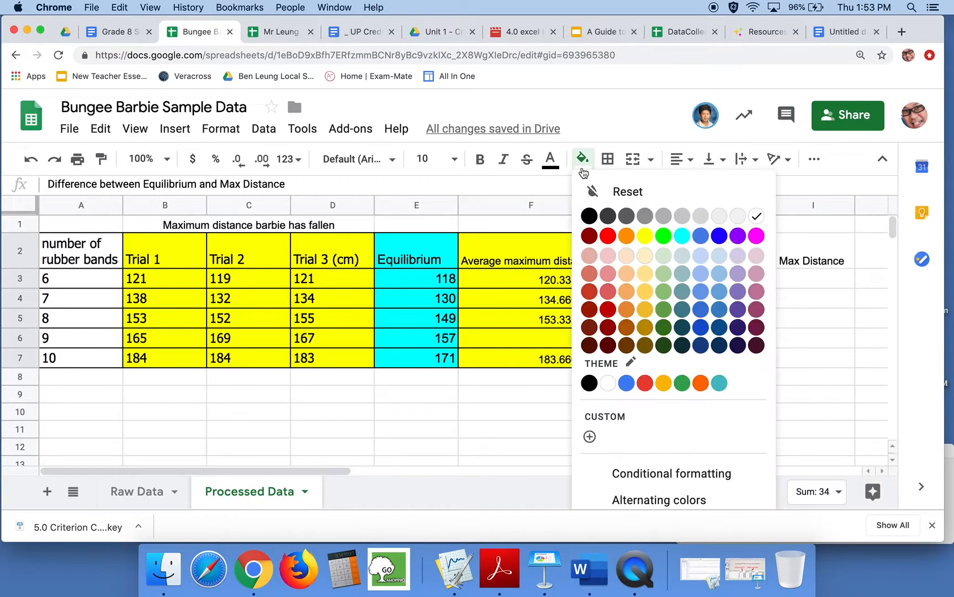
{"action": "left_click", "coordinate": [663, 236]}
Fill the number of rubber bands column, A2:A7, with magenta.
{"action": "left_click_drag", "start_coordinate": [85, 262], "coordinate": [85, 358]}
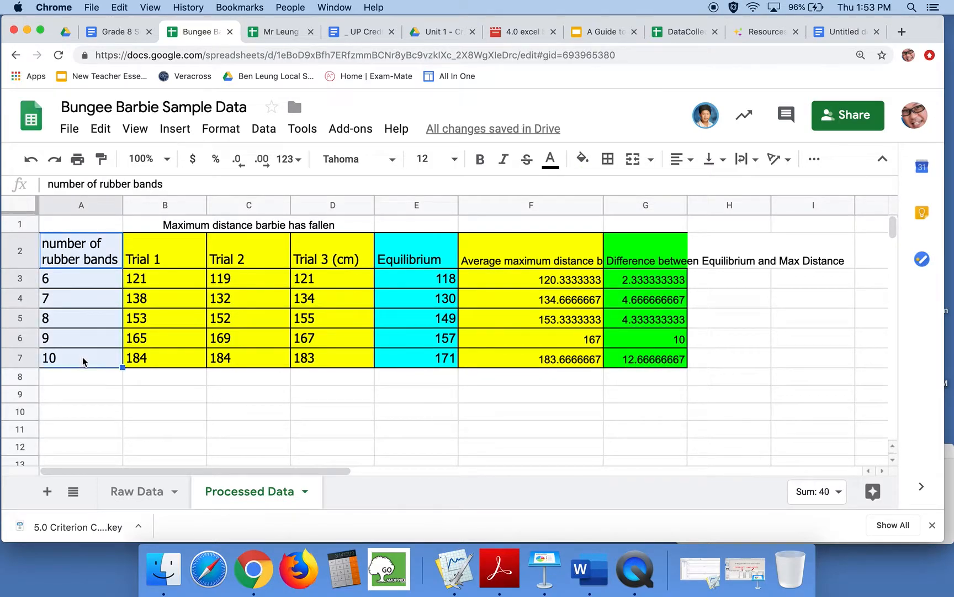
{"action": "left_click", "coordinate": [582, 160]}
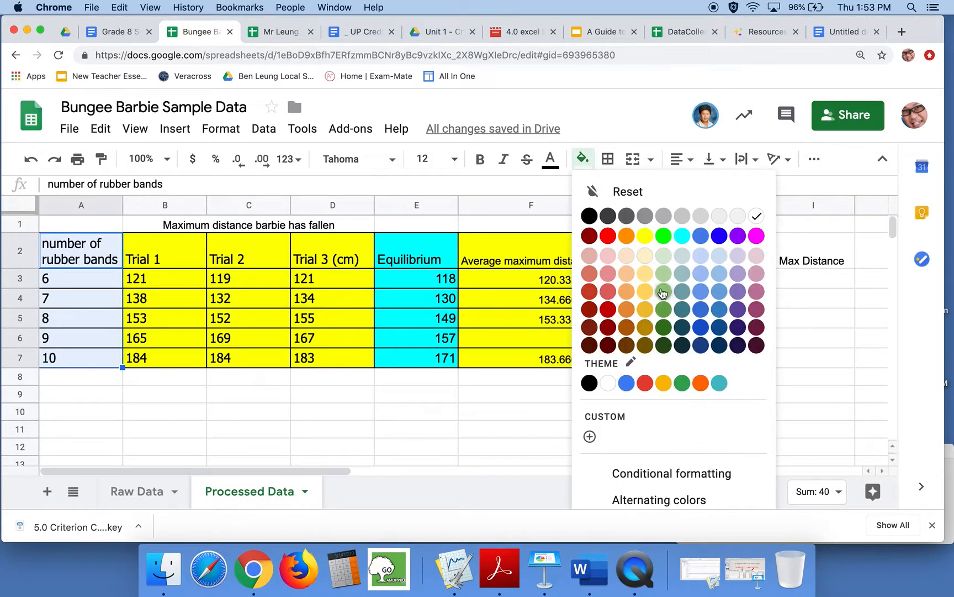
{"action": "left_click", "coordinate": [756, 237]}
{"action": "left_click", "coordinate": [301, 388]}
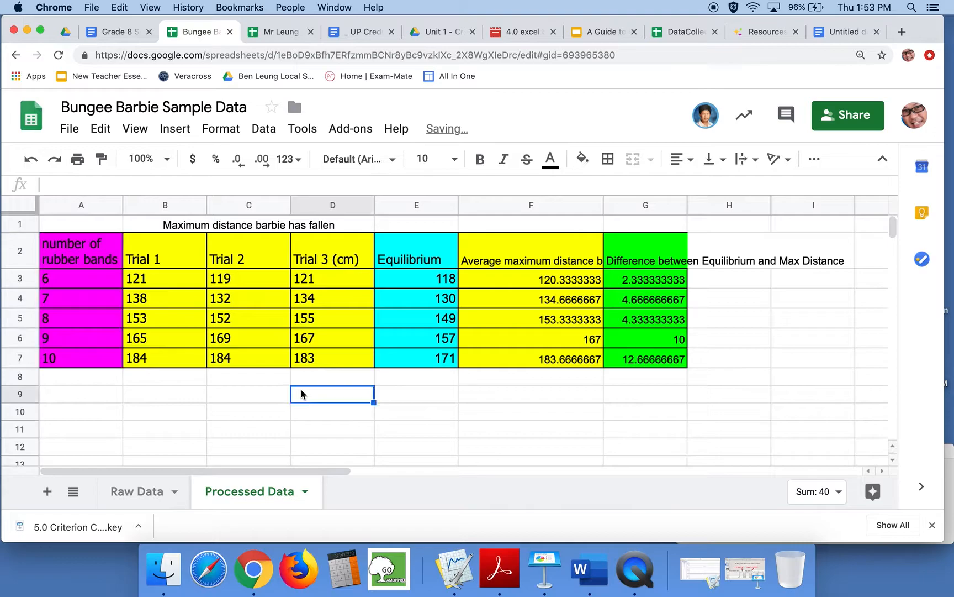
Add a new sheet to the spreadsheet and return to the Processed Data sheet.
{"action": "left_click", "coordinate": [105, 376]}
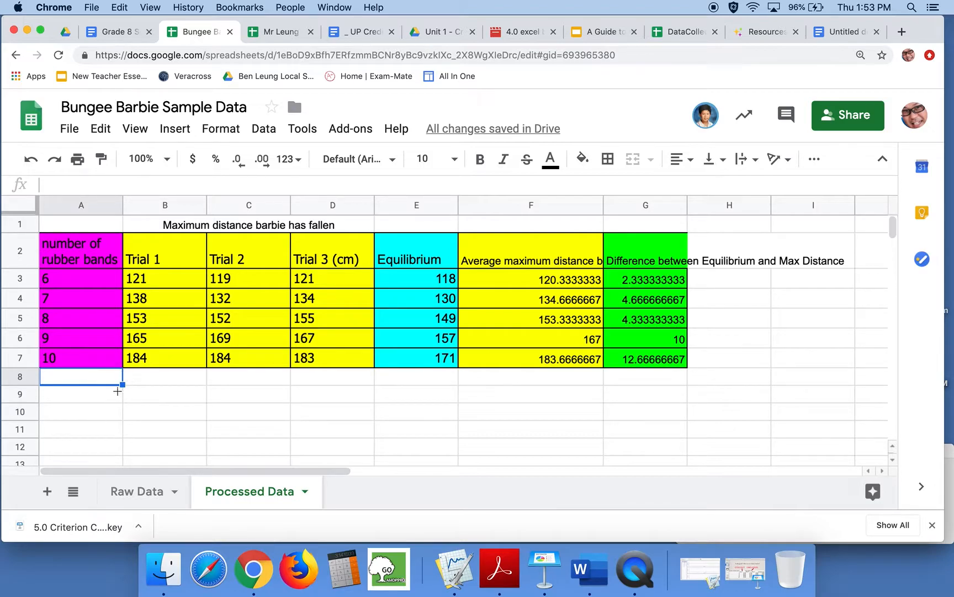
{"action": "left_click", "coordinate": [49, 492]}
{"action": "left_click", "coordinate": [276, 492]}
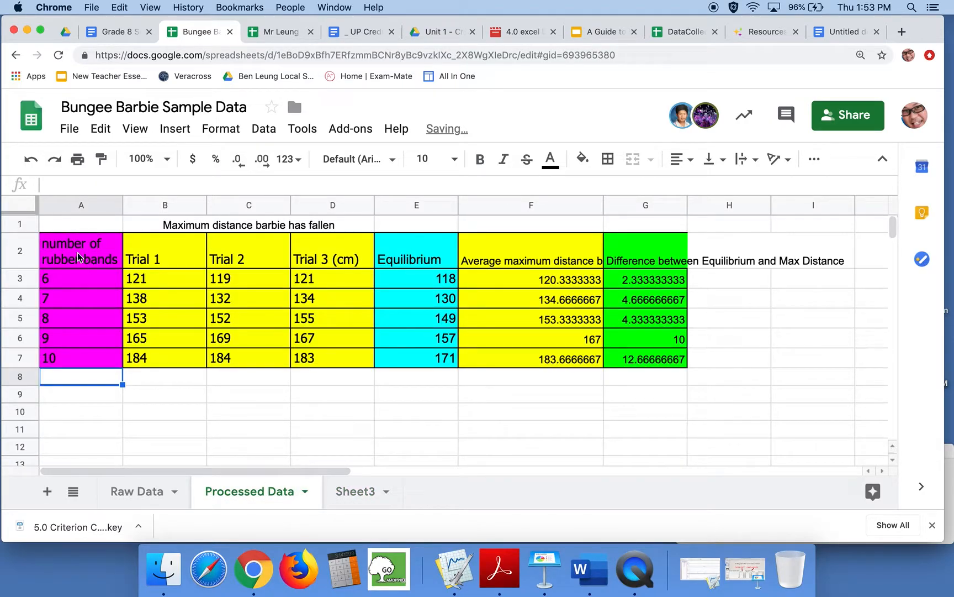
Copy the entire Processed Data sheet and paste it into Sheet3 starting at A1.
{"action": "left_click", "coordinate": [23, 204]}
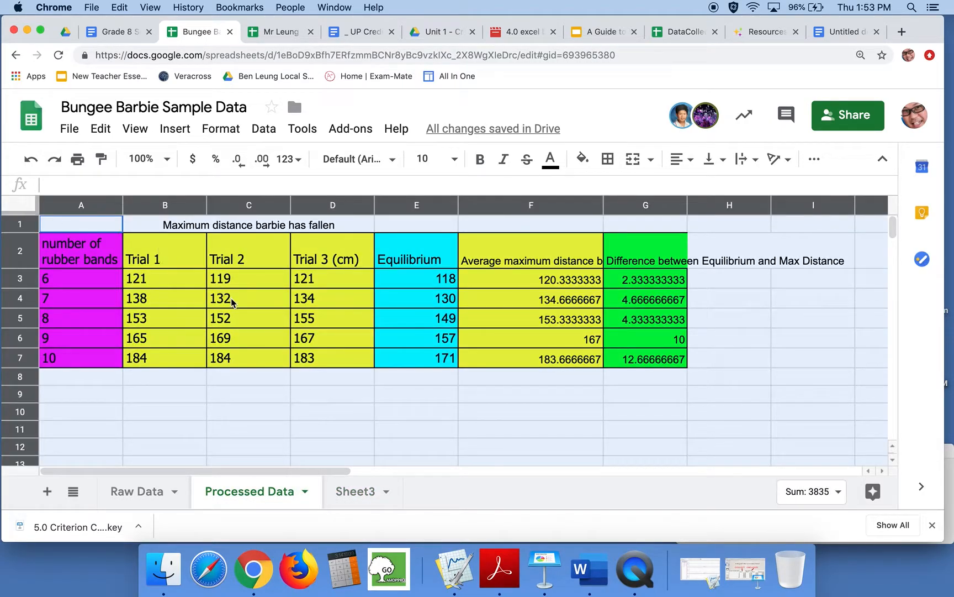
{"action": "left_click", "coordinate": [77, 280]}
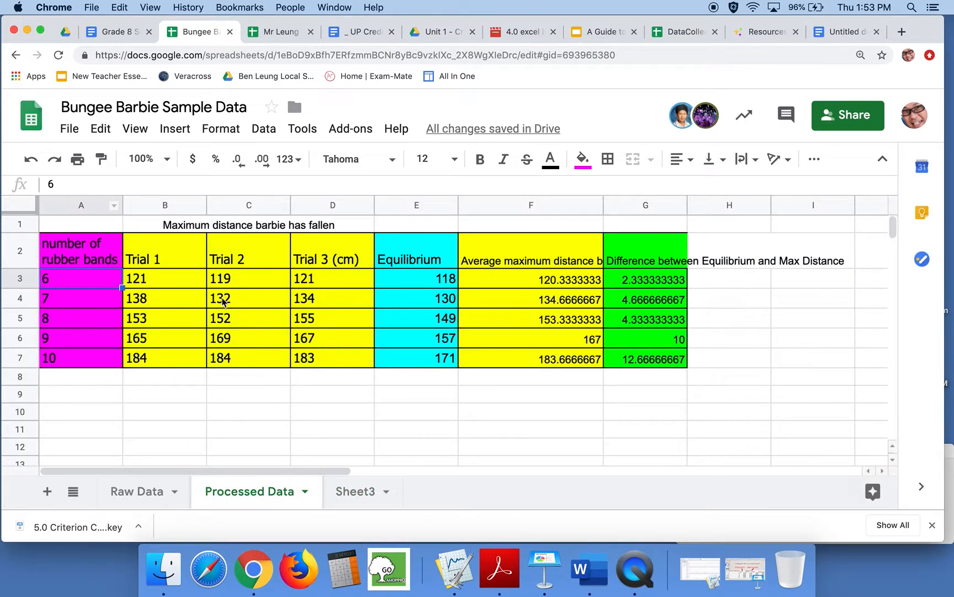
{"action": "left_click", "coordinate": [19, 207]}
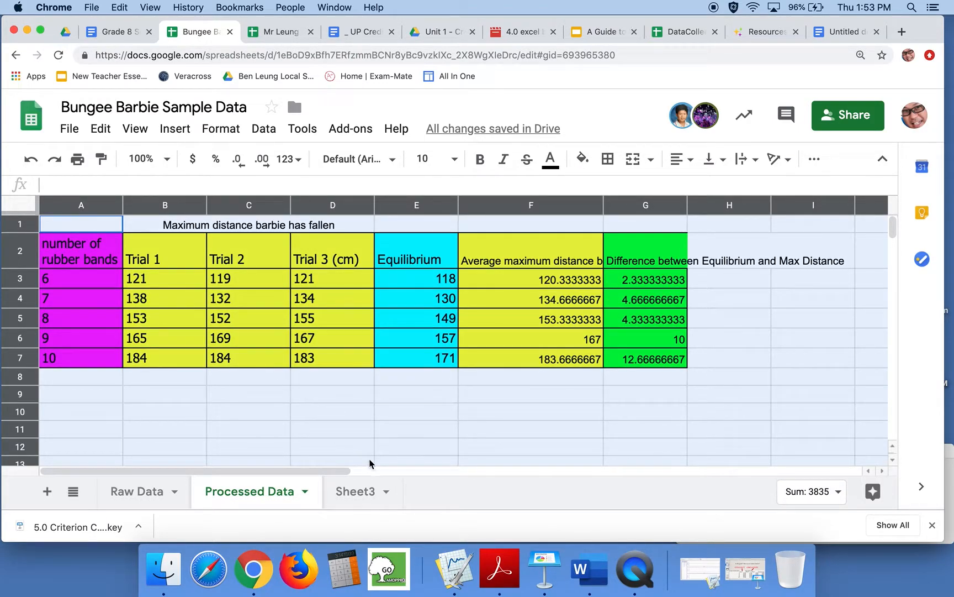
{"action": "left_click", "coordinate": [356, 491]}
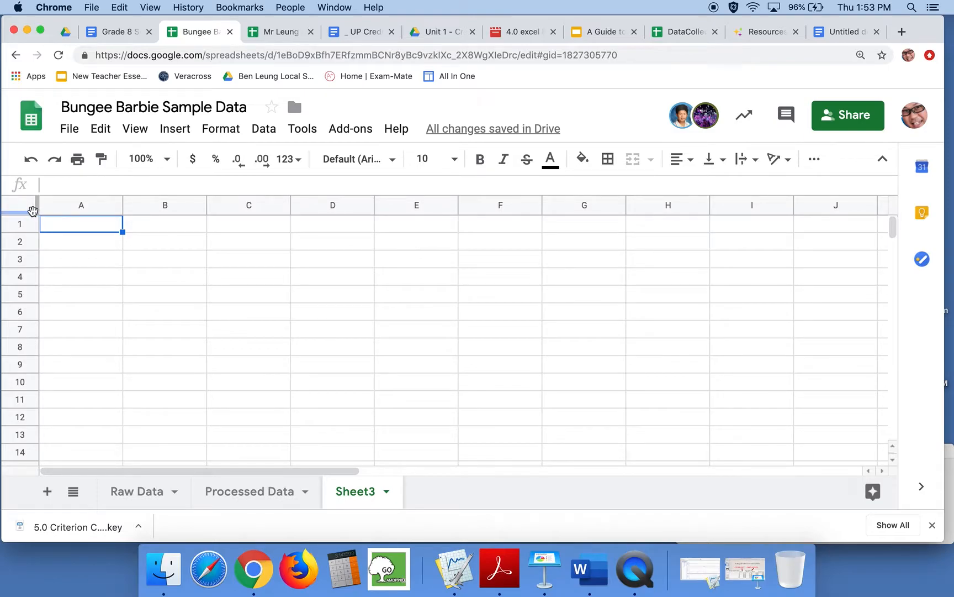
{"action": "key", "text": "super+v"}
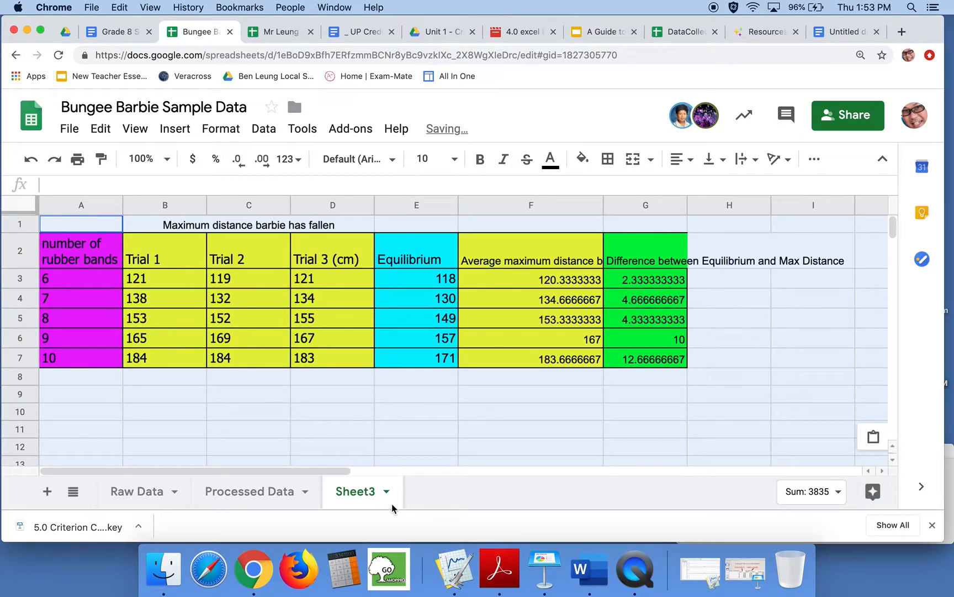
Rename Sheet3 as "Extrapolation".
{"action": "double_click", "coordinate": [368, 493]}
{"action": "type", "text": "E"}
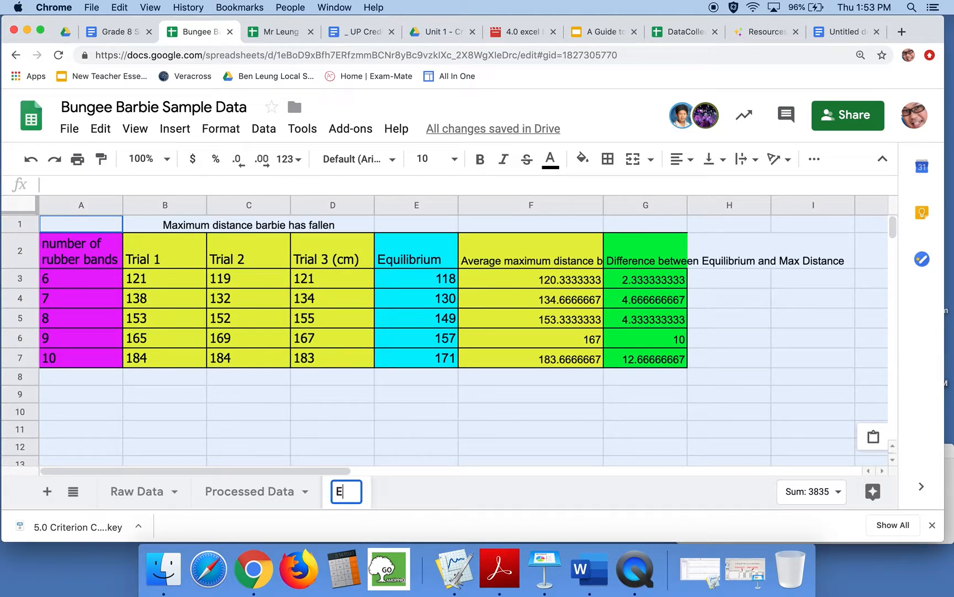
{"action": "type", "text": "xtrap"}
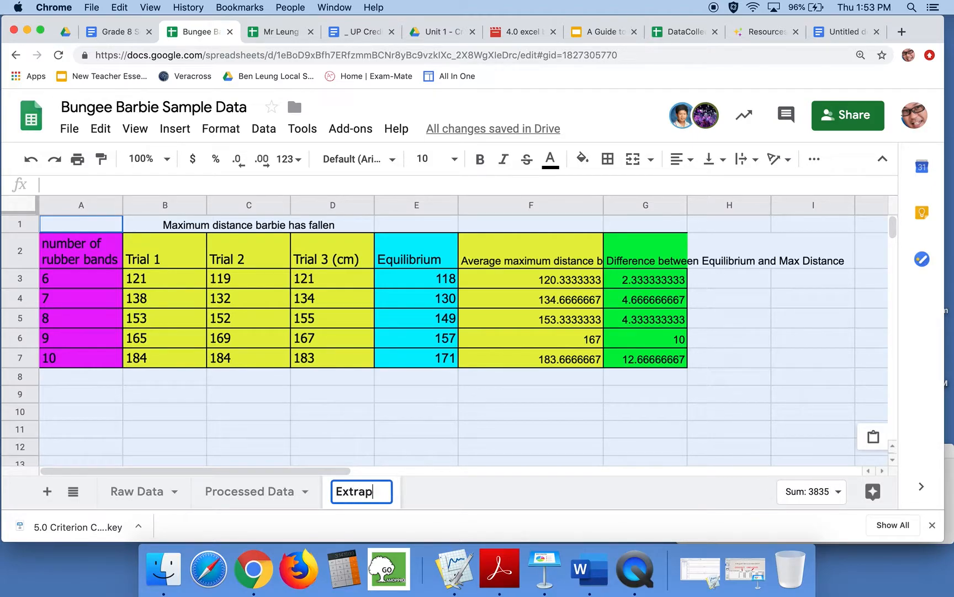
{"action": "type", "text": "olation"}
{"action": "key", "text": "Return"}
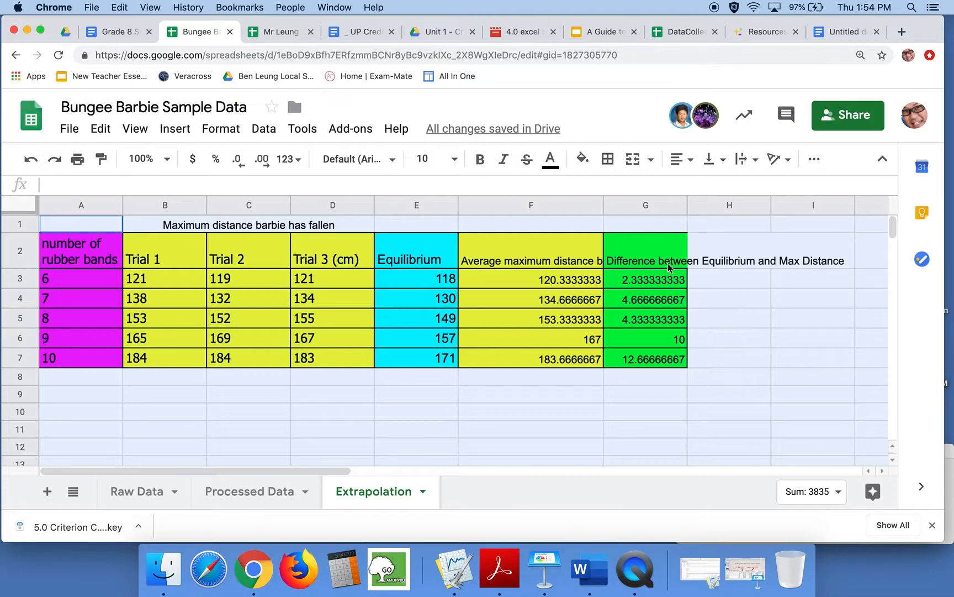
Try to extend the rubber band number series from A5:A7 down to A11 and undo the fill.
{"action": "left_click", "coordinate": [656, 247]}
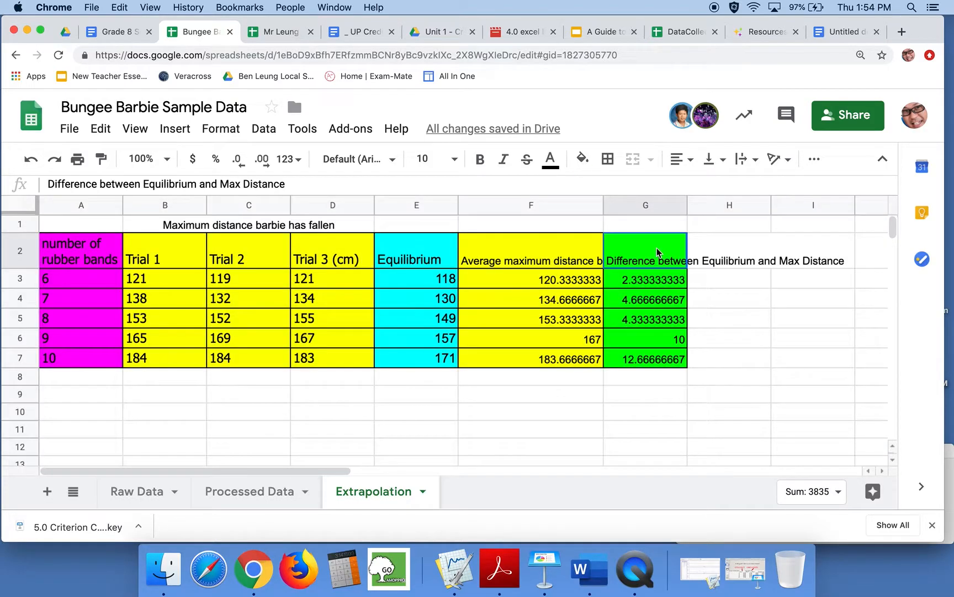
{"action": "left_click", "coordinate": [90, 381]}
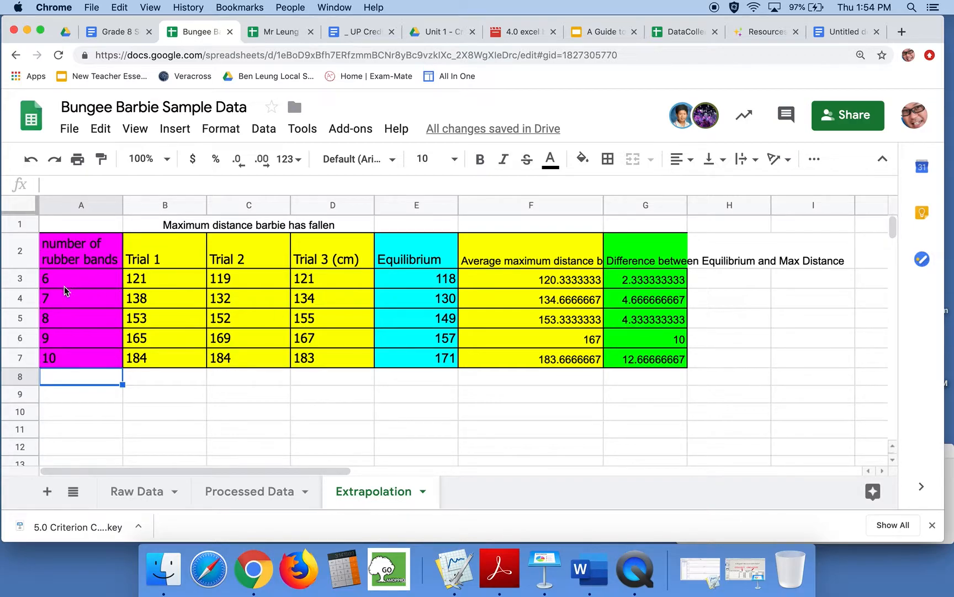
{"action": "left_click_drag", "start_coordinate": [81, 316], "coordinate": [83, 359]}
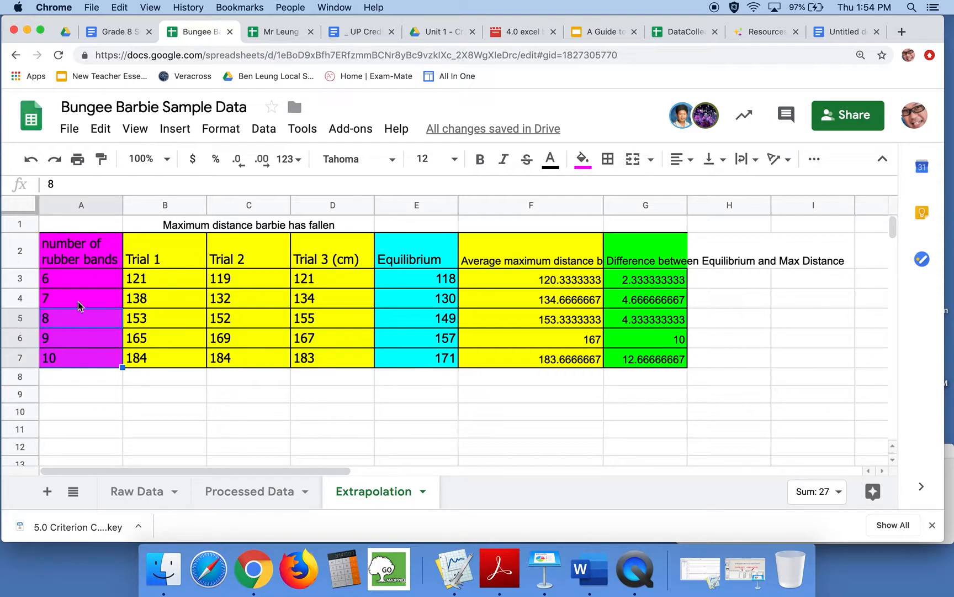
{"action": "left_click_drag", "start_coordinate": [122, 367], "coordinate": [121, 429]}
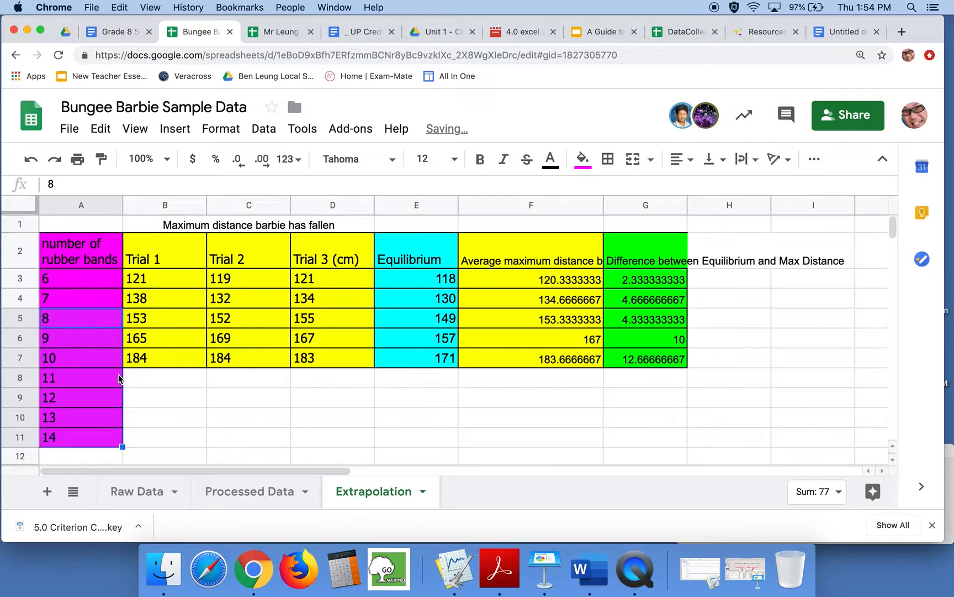
{"action": "key", "text": "super+z"}
{"action": "left_click", "coordinate": [97, 355]}
{"action": "left_click", "coordinate": [197, 399]}
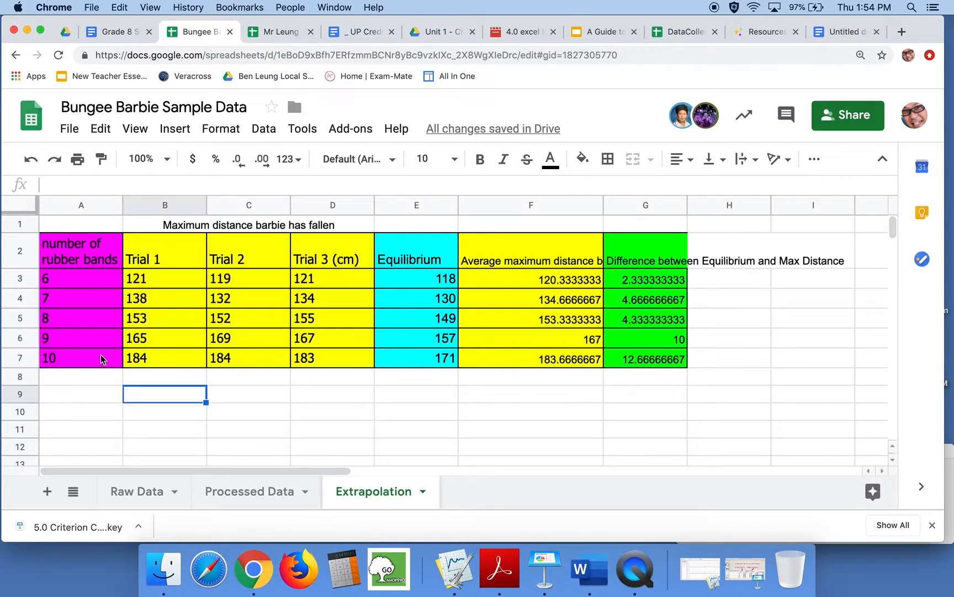
Try to fill the rubber band column downward from A7 alone and undo the fill.
{"action": "left_click", "coordinate": [102, 354]}
{"action": "left_click_drag", "start_coordinate": [122, 366], "coordinate": [117, 434]}
{"action": "key", "text": "super+z"}
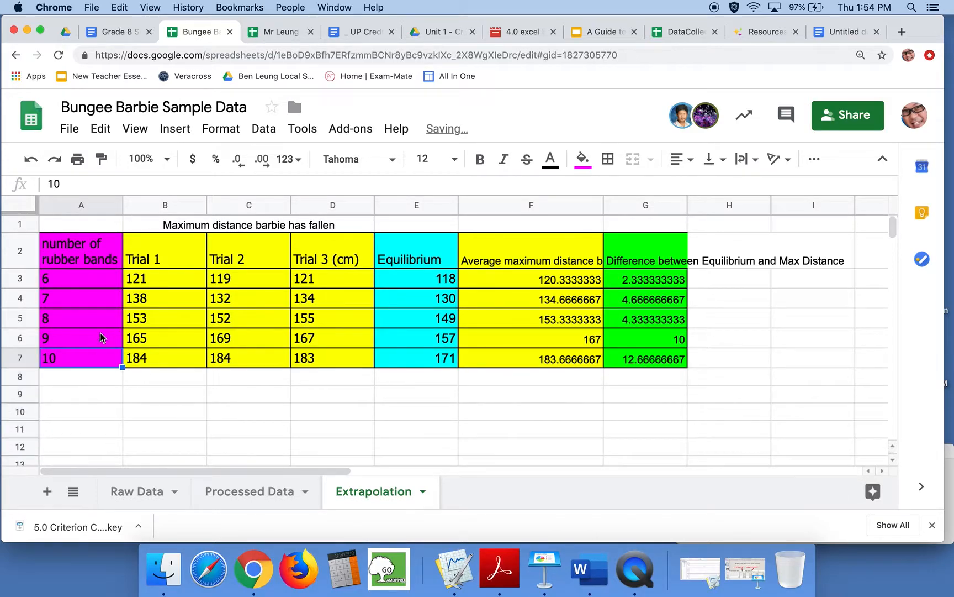
Extend the rubber band number series from A5:A7 down to 22 in A19.
{"action": "left_click_drag", "start_coordinate": [69, 318], "coordinate": [107, 445]}
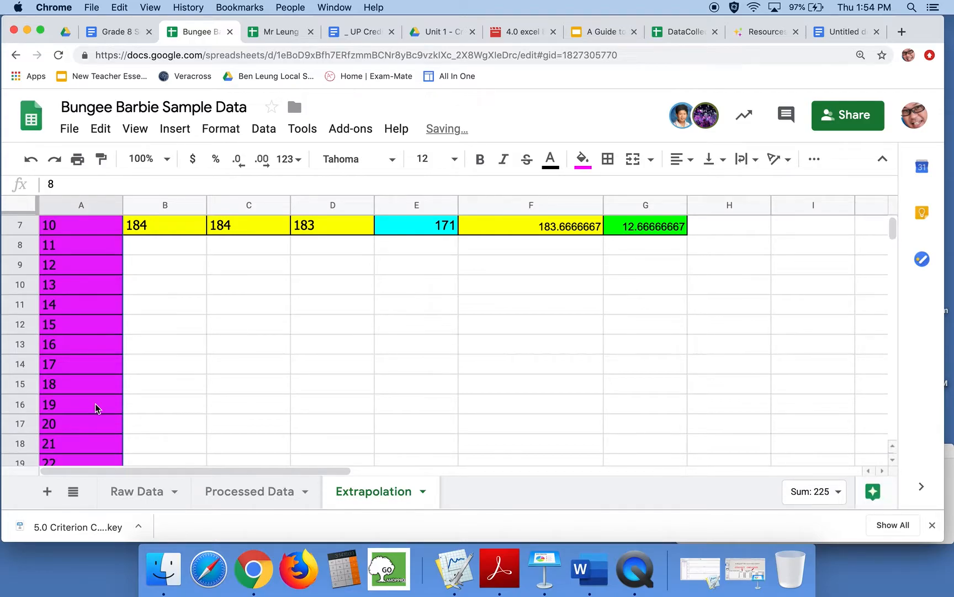
{"action": "scroll", "coordinate": [97, 405], "scroll_direction": "up", "scroll_amount": 1}
{"action": "scroll", "coordinate": [100, 398], "scroll_direction": "down", "scroll_amount": 1}
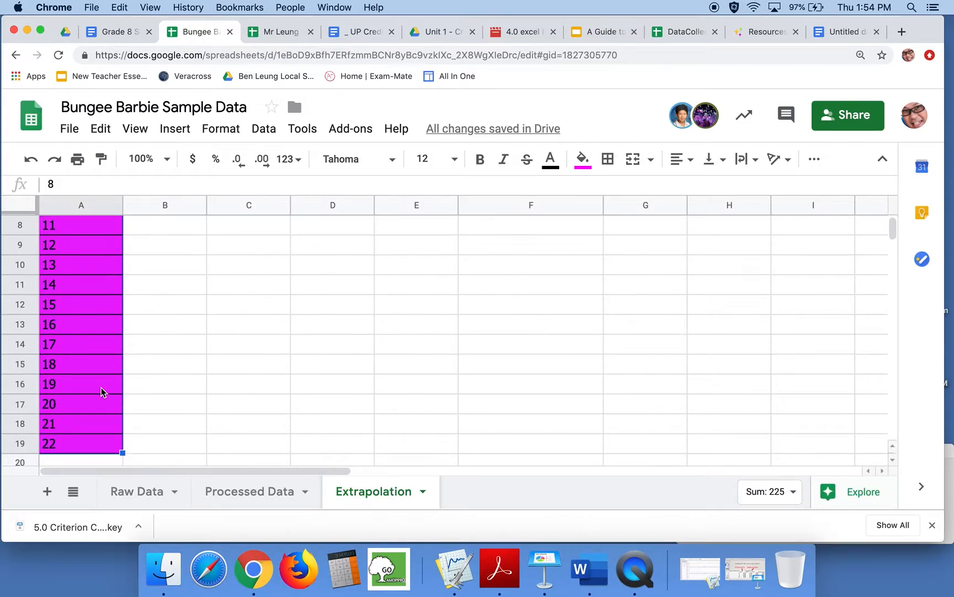
{"action": "left_click", "coordinate": [96, 423]}
{"action": "scroll", "coordinate": [306, 342], "scroll_direction": "up", "scroll_amount": 4}
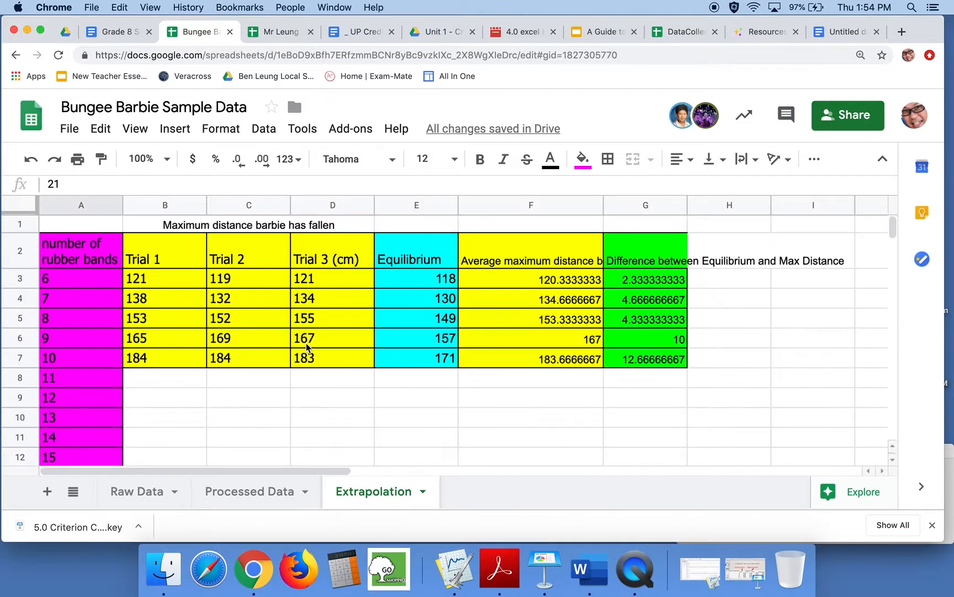
Enter an array formula in G8 that forecasts the difference for A8:A19, using G3:G7 and A3:A7 as the known data.
{"action": "left_click", "coordinate": [635, 379]}
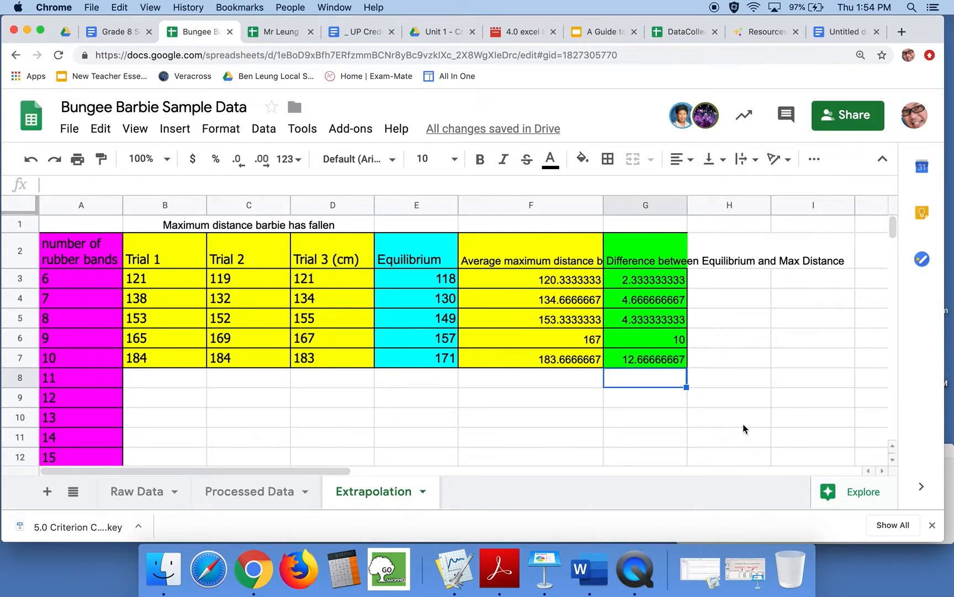
{"action": "type", "text": "="}
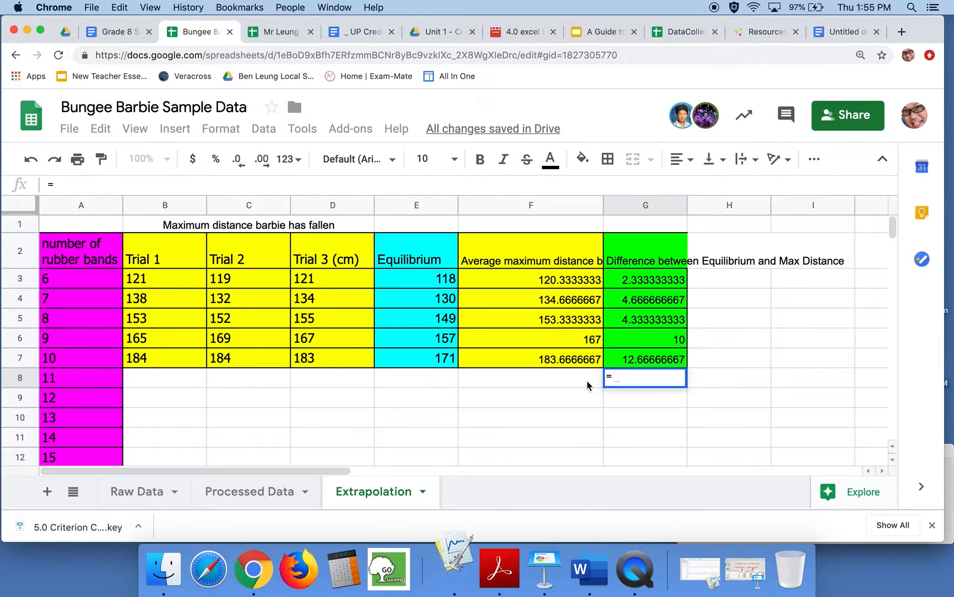
{"action": "type", "text": "arr"}
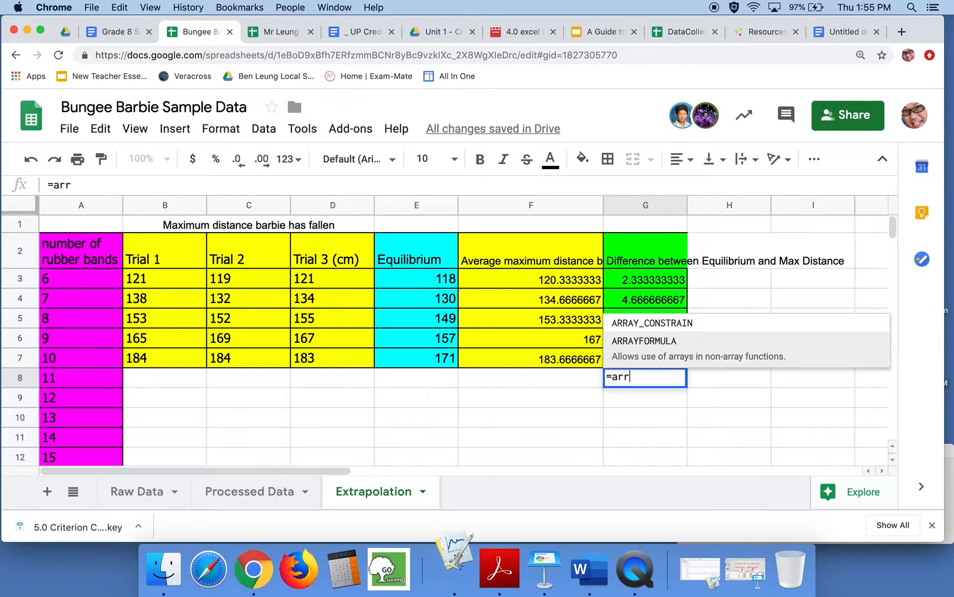
{"action": "left_click", "coordinate": [695, 355]}
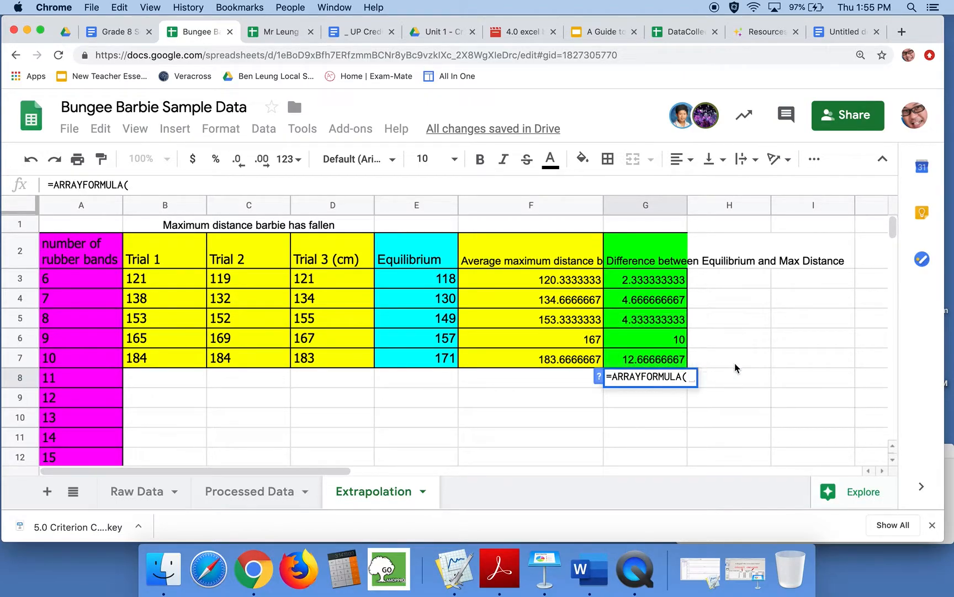
{"action": "type", "text": "forecast"}
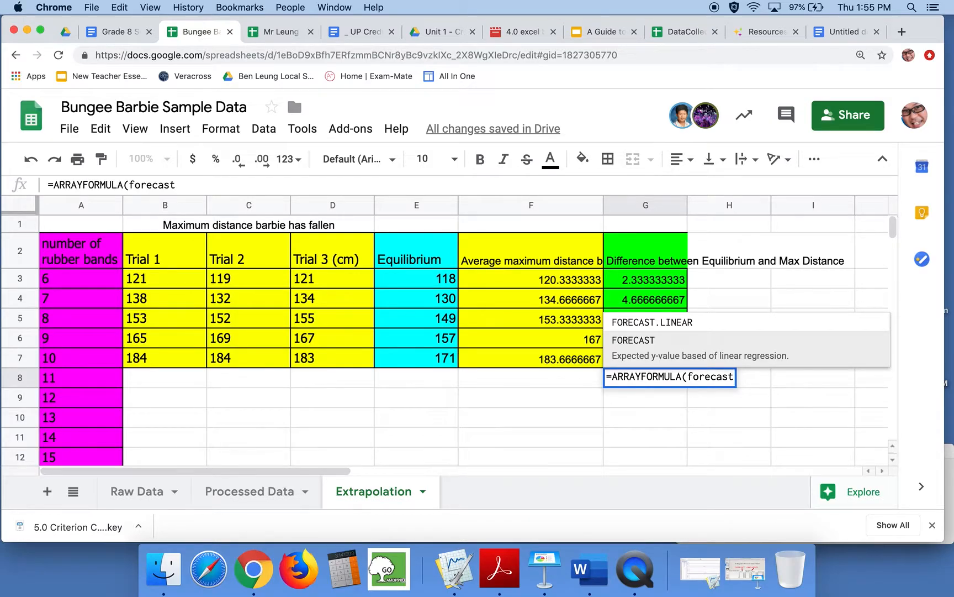
{"action": "type", "text": "("}
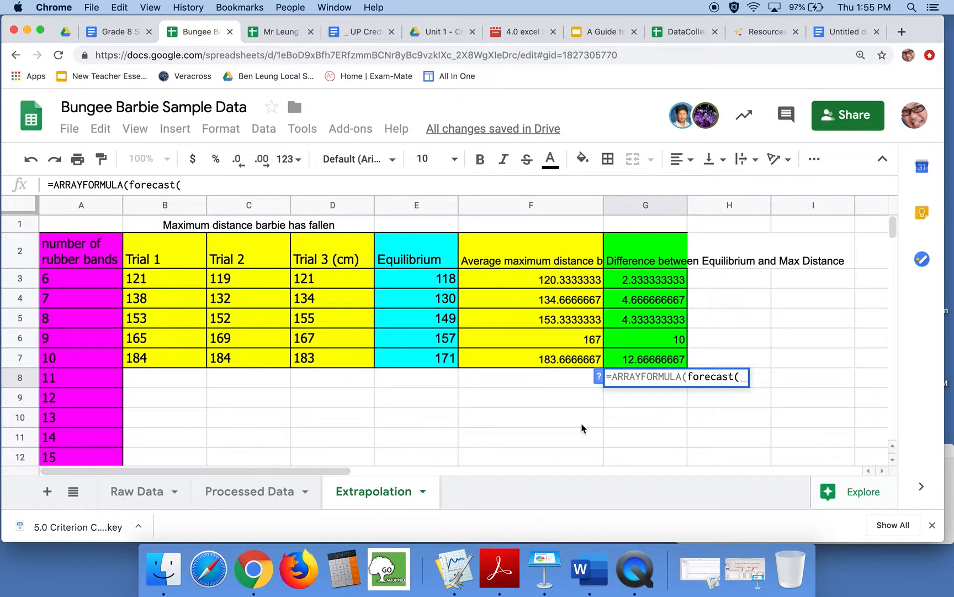
{"action": "scroll", "coordinate": [327, 425], "scroll_direction": "down", "scroll_amount": 1}
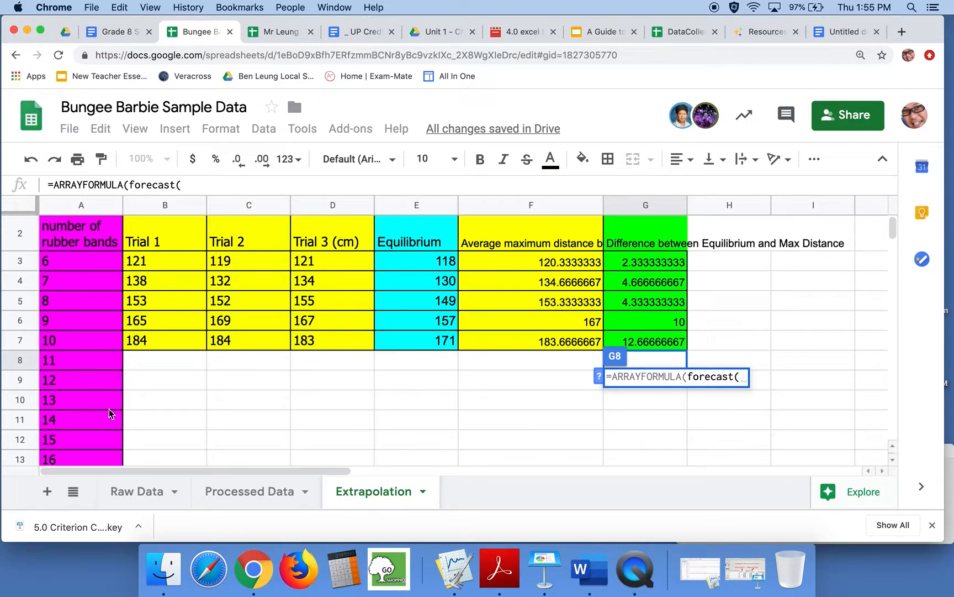
{"action": "left_click_drag", "start_coordinate": [102, 359], "coordinate": [112, 400]}
{"action": "scroll", "coordinate": [313, 349], "scroll_direction": "up", "scroll_amount": 3}
{"action": "scroll", "coordinate": [313, 349], "scroll_direction": "up", "scroll_amount": 4}
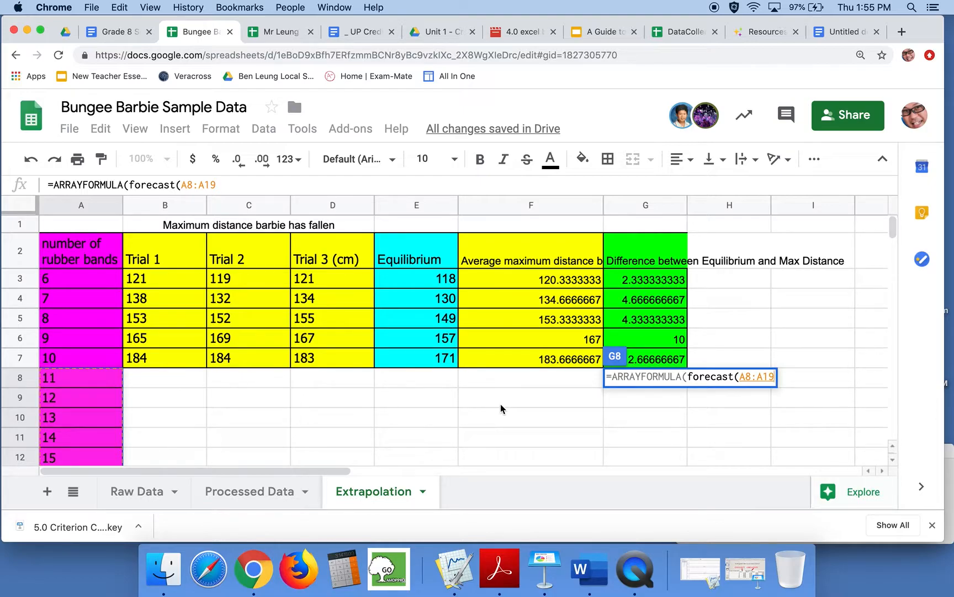
{"action": "type", "text": ","}
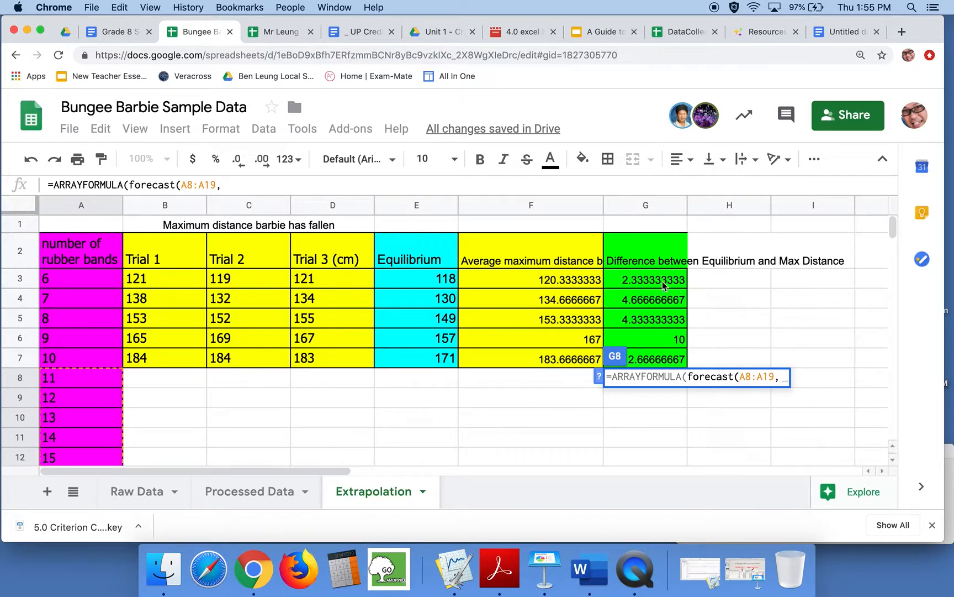
{"action": "left_click_drag", "start_coordinate": [663, 285], "coordinate": [661, 362]}
{"action": "type", "text": ","}
{"action": "left_click_drag", "start_coordinate": [94, 279], "coordinate": [95, 359]}
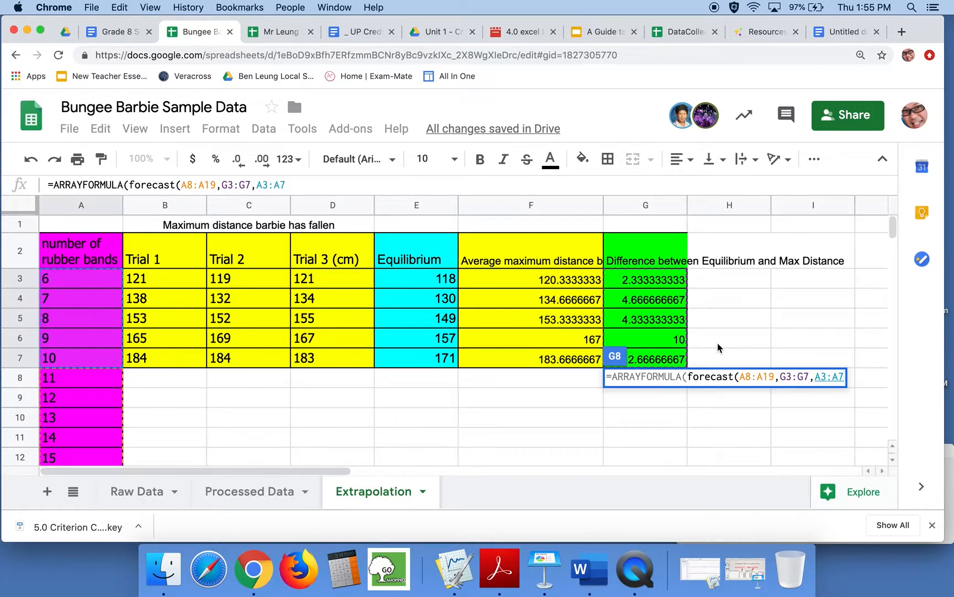
{"action": "key", "text": "Return"}
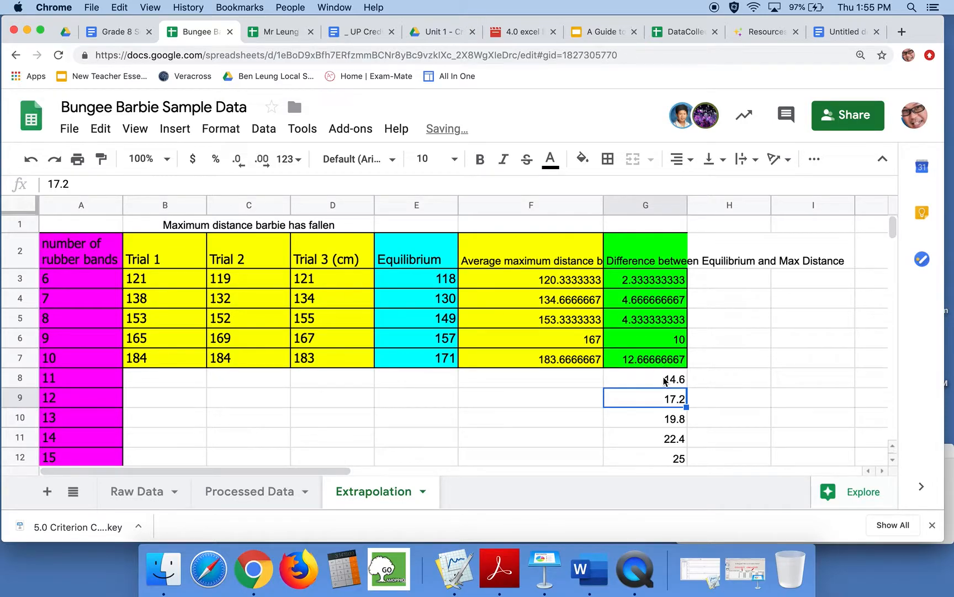
Fill the extrapolated rubber band numbers in A8:A19 with red.
{"action": "scroll", "coordinate": [683, 394], "scroll_direction": "down", "scroll_amount": 3}
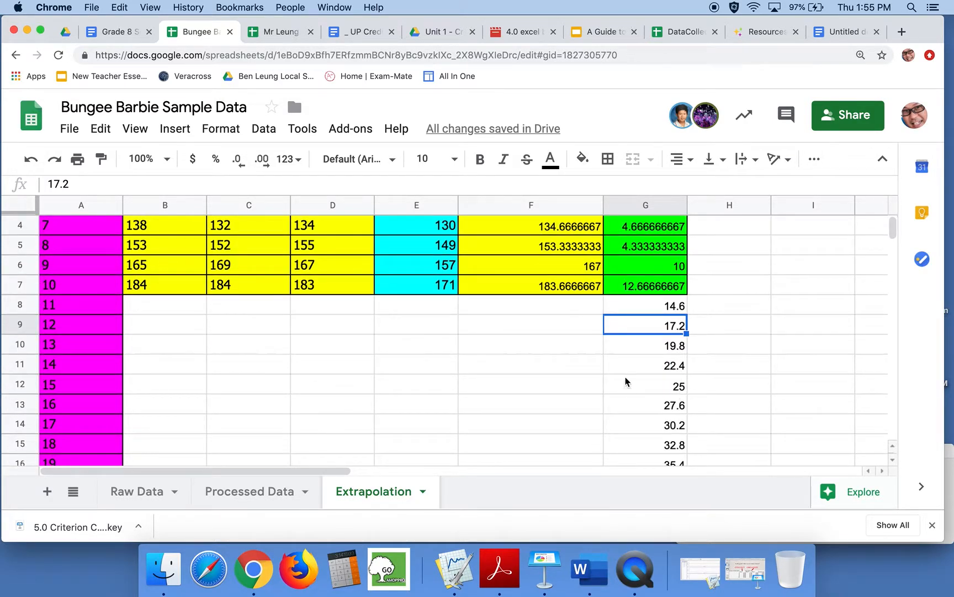
{"action": "left_click_drag", "start_coordinate": [106, 316], "coordinate": [102, 409]}
{"action": "scroll", "coordinate": [383, 339], "scroll_direction": "up", "scroll_amount": 5}
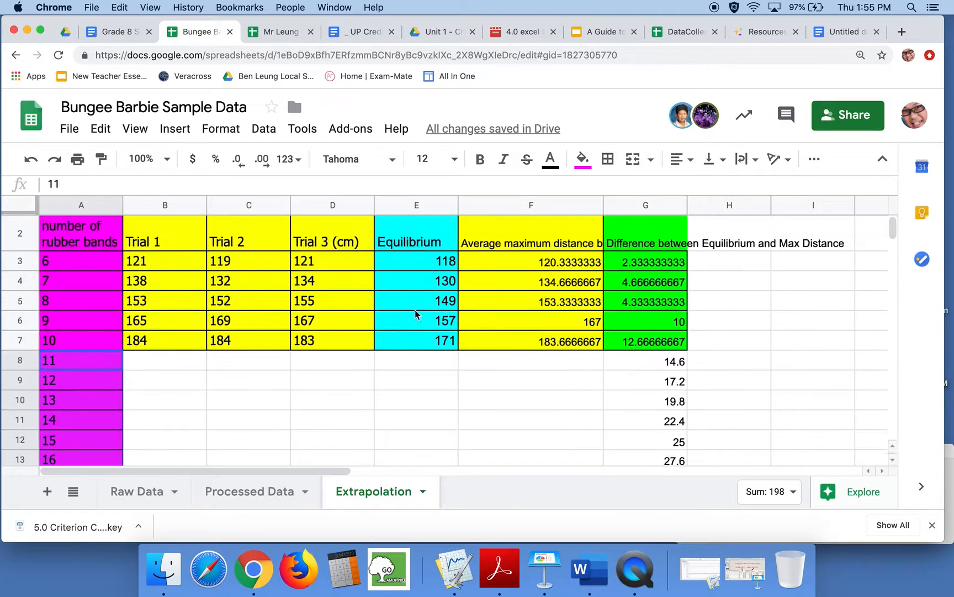
{"action": "left_click", "coordinate": [585, 159]}
{"action": "left_click", "coordinate": [612, 241]}
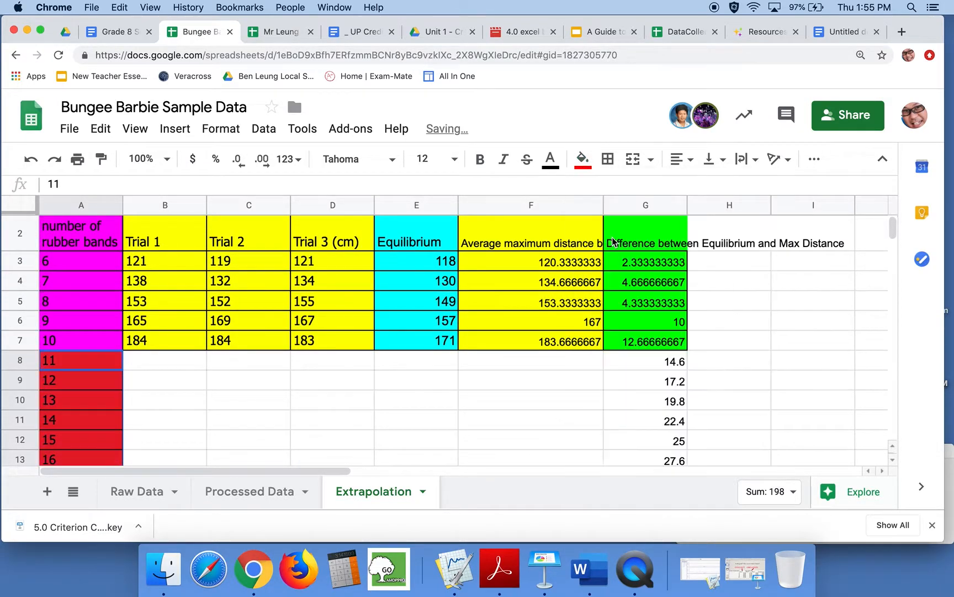
Fill the forecast difference values in G8:G19 with light green and deselect the range.
{"action": "left_click_drag", "start_coordinate": [641, 365], "coordinate": [667, 432]}
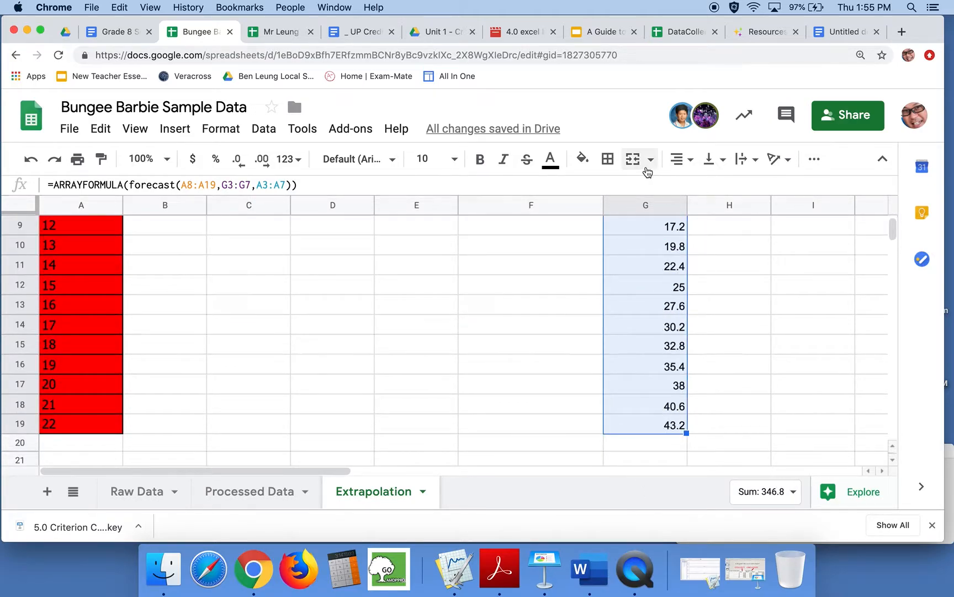
{"action": "scroll", "coordinate": [567, 285], "scroll_direction": "up", "scroll_amount": 5}
{"action": "left_click", "coordinate": [583, 159]}
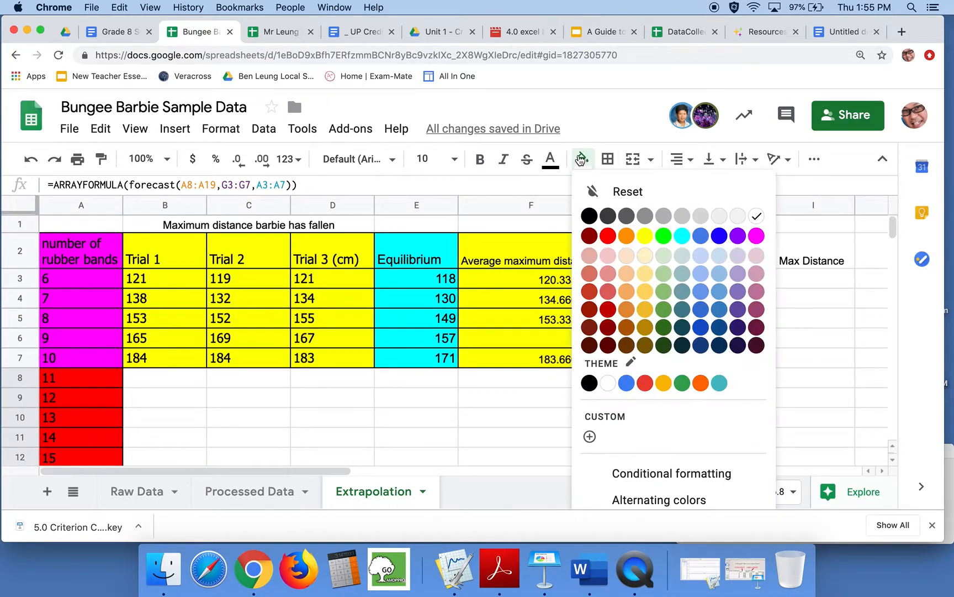
{"action": "left_click", "coordinate": [667, 256]}
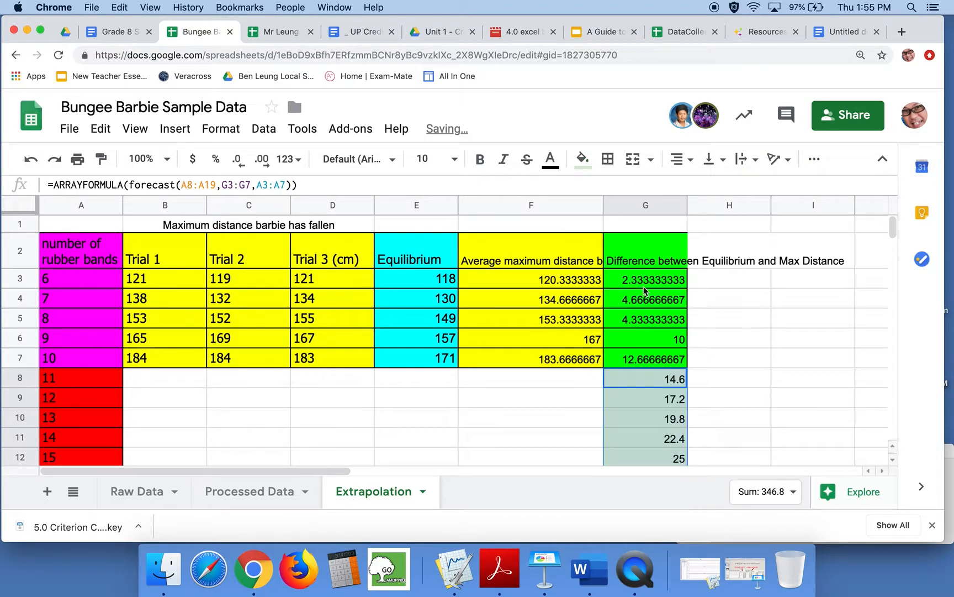
{"action": "left_click", "coordinate": [528, 445]}
Review the forecast differences in column G alongside the extrapolated rubber band numbers in column A.
{"action": "scroll", "coordinate": [597, 406], "scroll_direction": "down", "scroll_amount": 3}
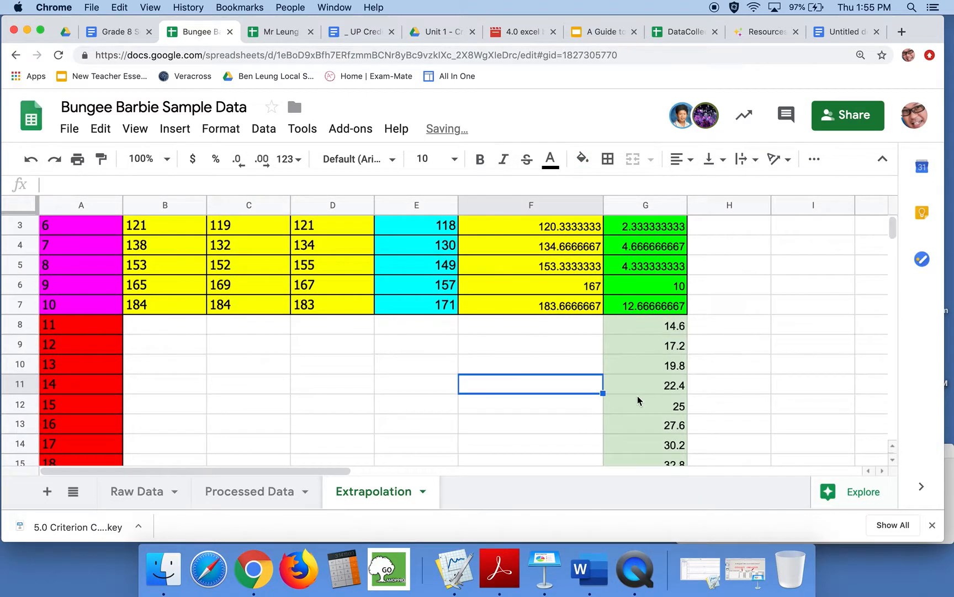
{"action": "left_click_drag", "start_coordinate": [664, 330], "coordinate": [658, 383]}
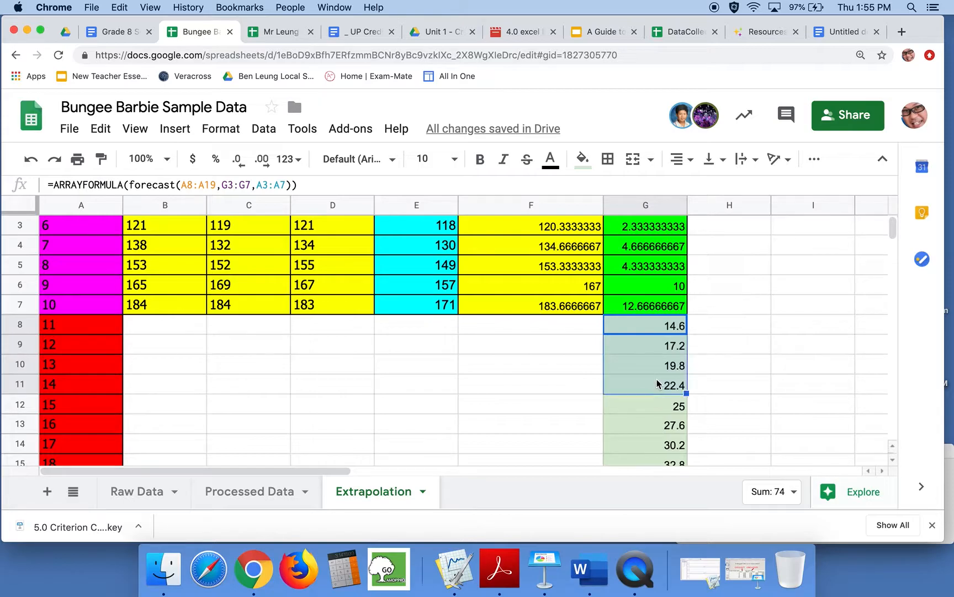
{"action": "left_click_drag", "start_coordinate": [112, 330], "coordinate": [105, 411]}
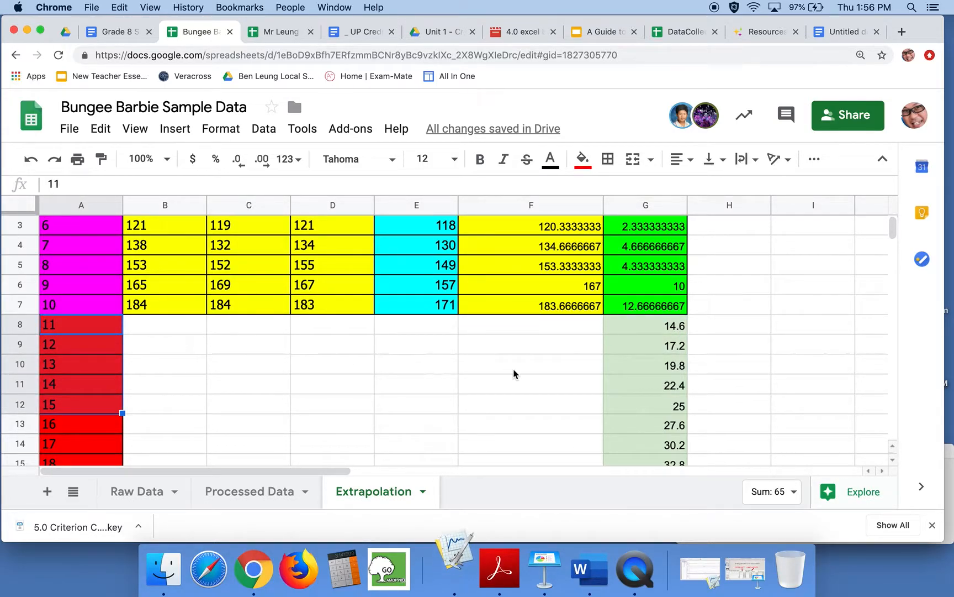
{"action": "scroll", "coordinate": [681, 339], "scroll_direction": "up", "scroll_amount": 2}
{"action": "scroll", "coordinate": [681, 339], "scroll_direction": "down", "scroll_amount": 2}
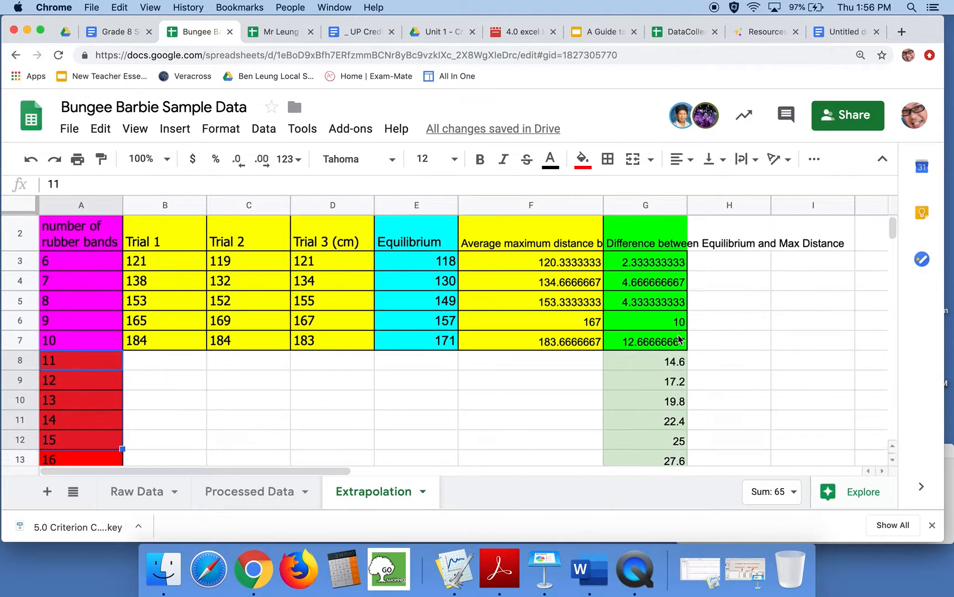
{"action": "scroll", "coordinate": [204, 310], "scroll_direction": "up", "scroll_amount": 2}
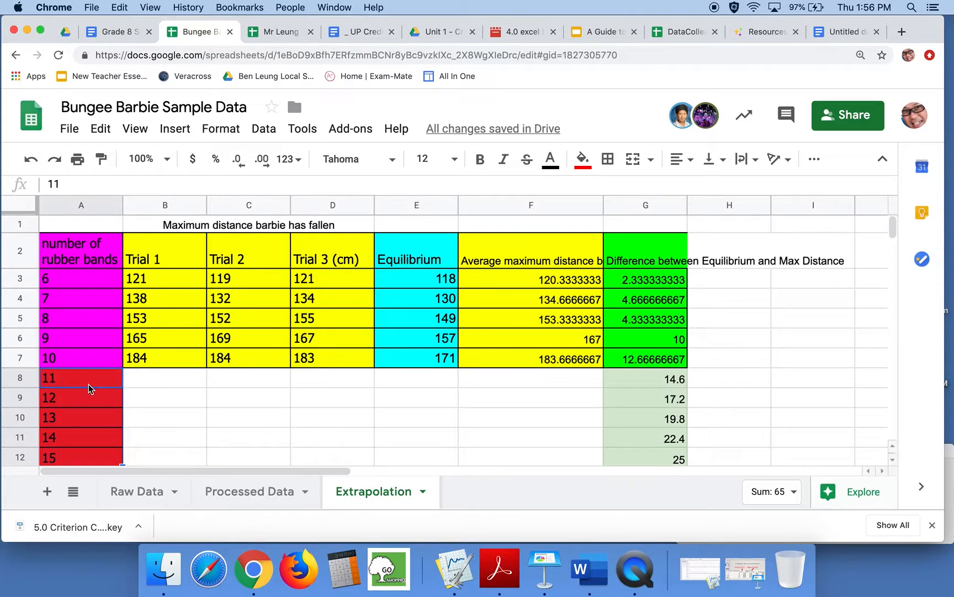
{"action": "scroll", "coordinate": [89, 384], "scroll_direction": "down", "scroll_amount": 1}
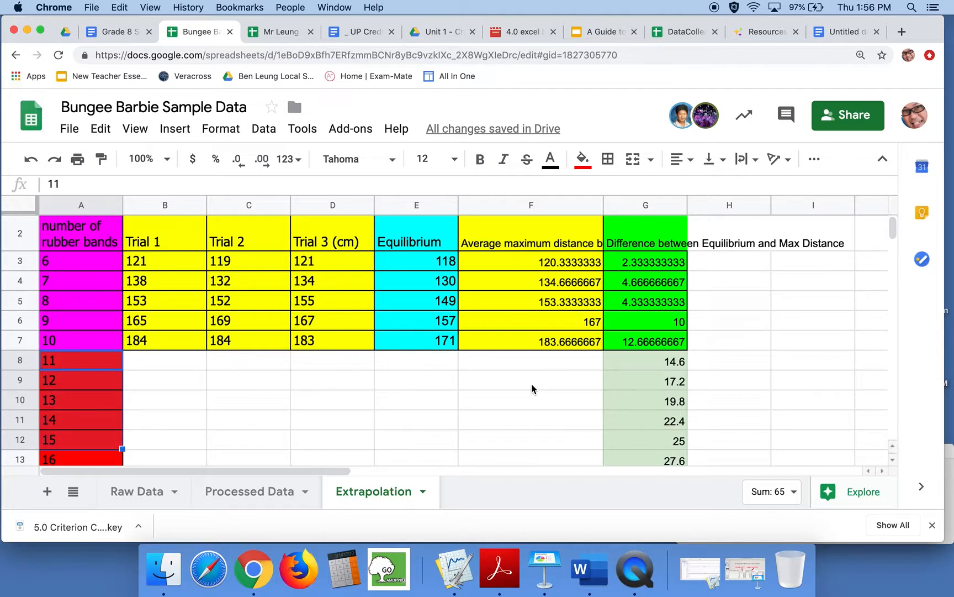
{"action": "scroll", "coordinate": [201, 314], "scroll_direction": "up", "scroll_amount": 1}
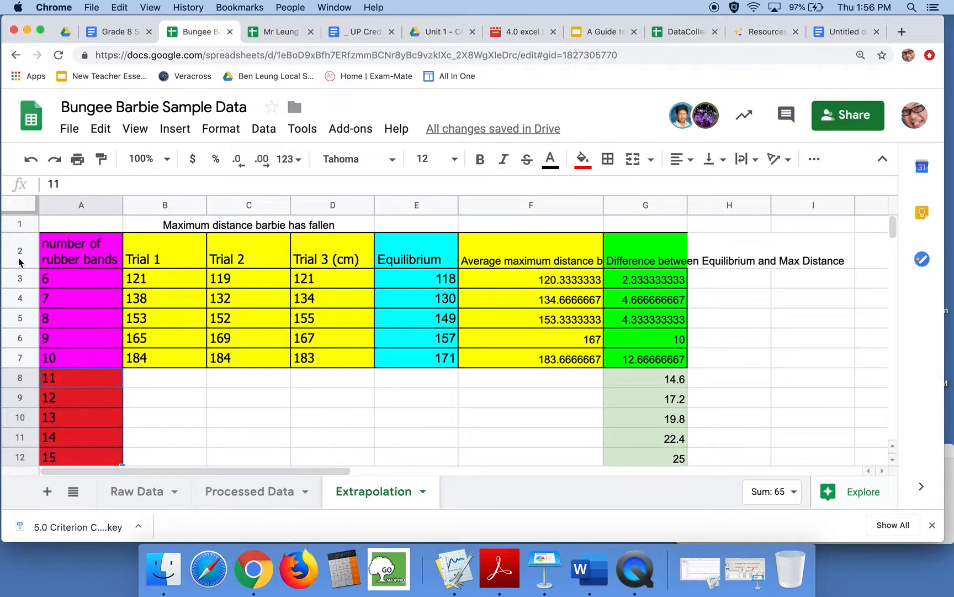
Copy the entire Extrapolation sheet and paste it back over itself as values only.
{"action": "left_click", "coordinate": [28, 208]}
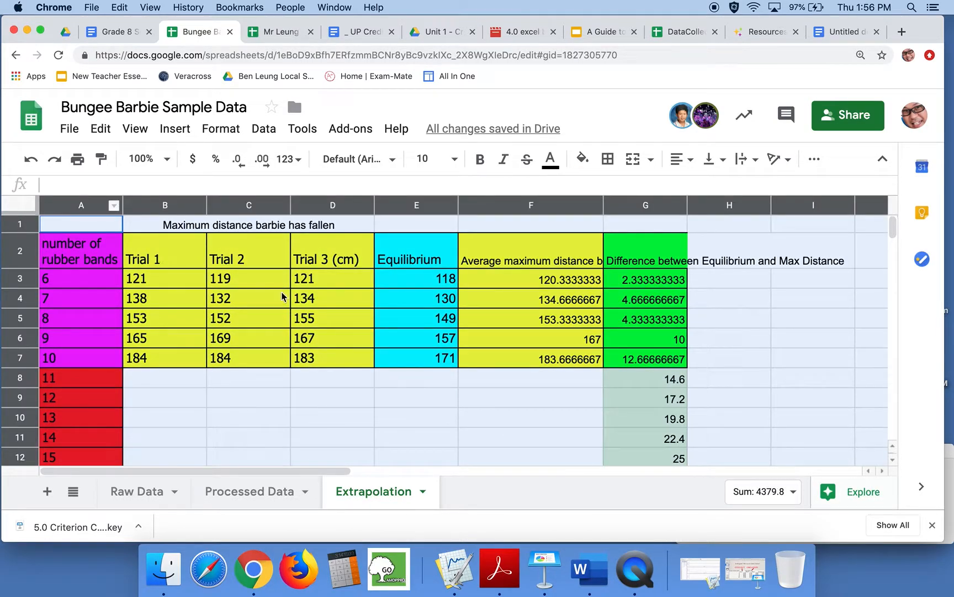
{"action": "left_click", "coordinate": [101, 129]}
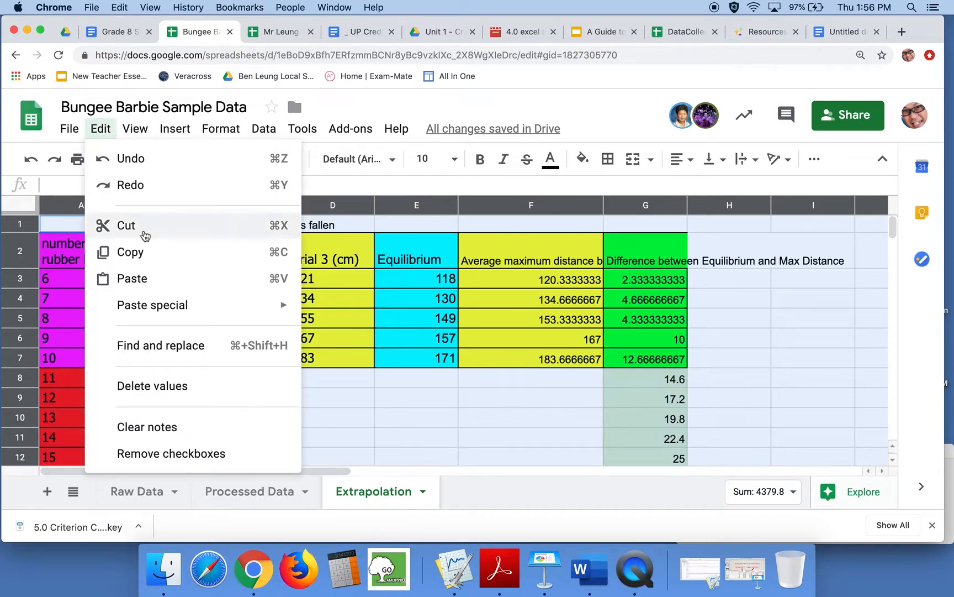
{"action": "left_click", "coordinate": [145, 253]}
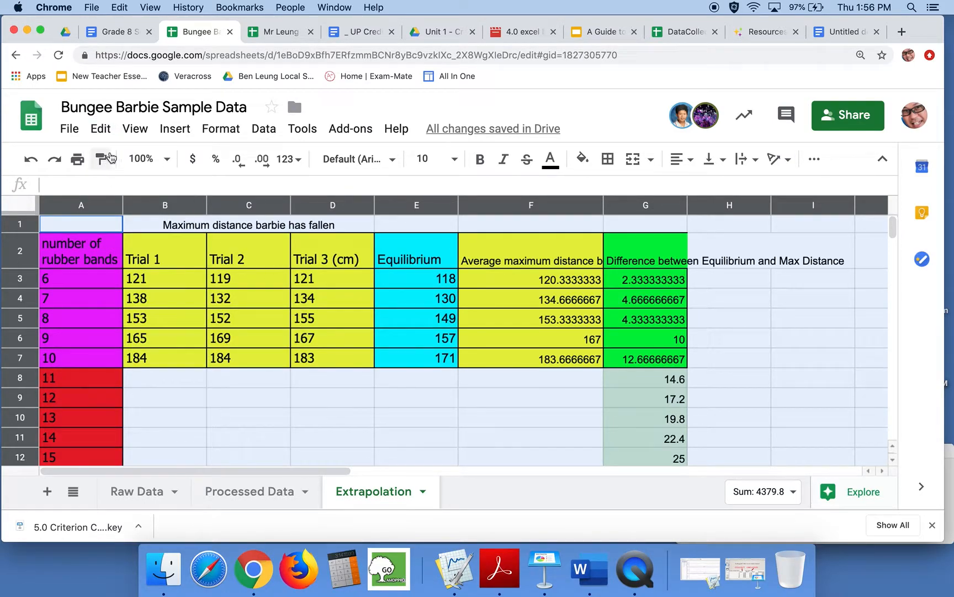
{"action": "left_click", "coordinate": [107, 130]}
{"action": "mouse_move", "coordinate": [172, 307]}
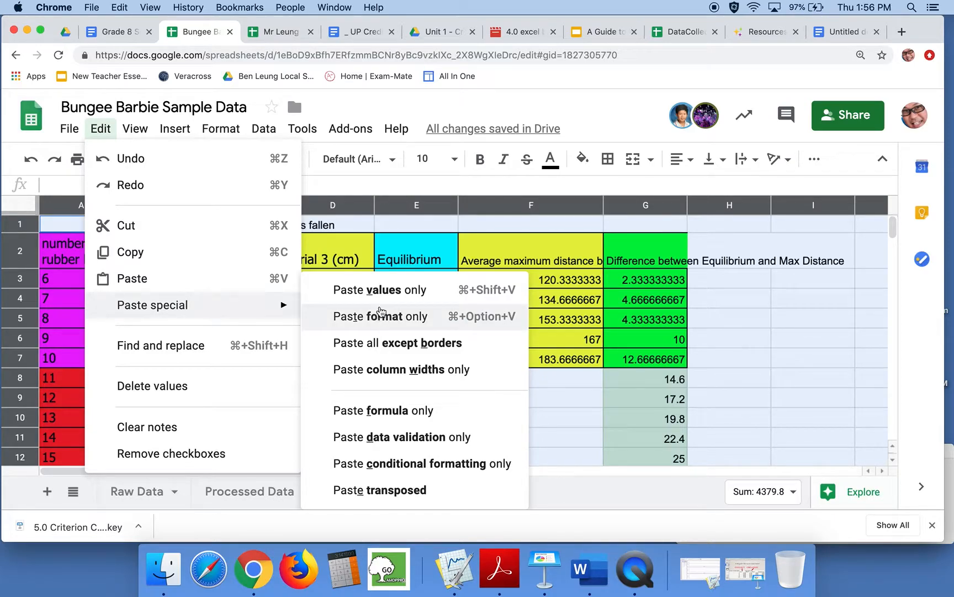
{"action": "left_click", "coordinate": [408, 292]}
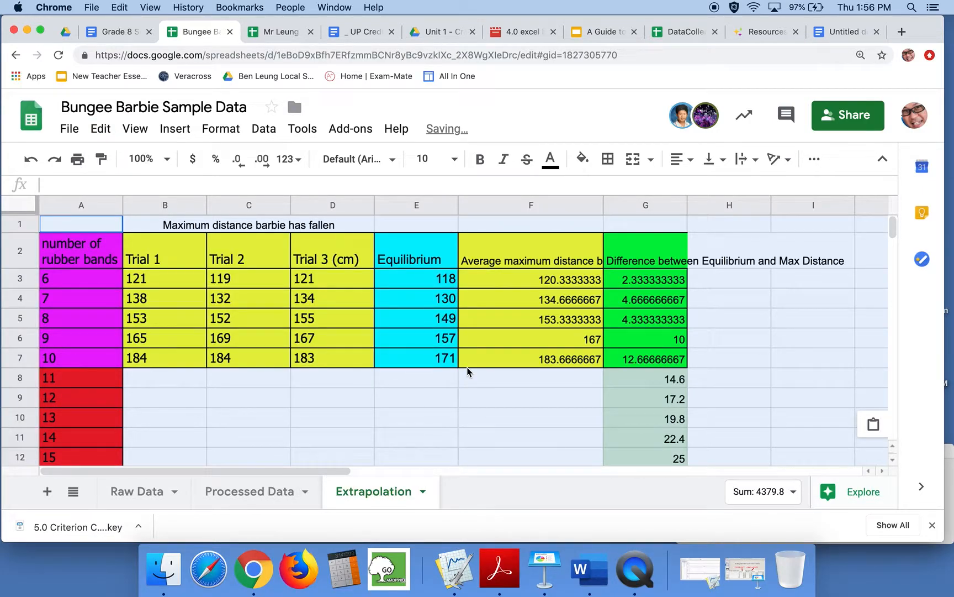
Check several measured and forecast cells in the difference column to see whether they hold values instead of formulas.
{"action": "scroll", "coordinate": [467, 371], "scroll_direction": "down", "scroll_amount": 3}
{"action": "scroll", "coordinate": [467, 371], "scroll_direction": "up", "scroll_amount": 3}
{"action": "left_click", "coordinate": [619, 394]}
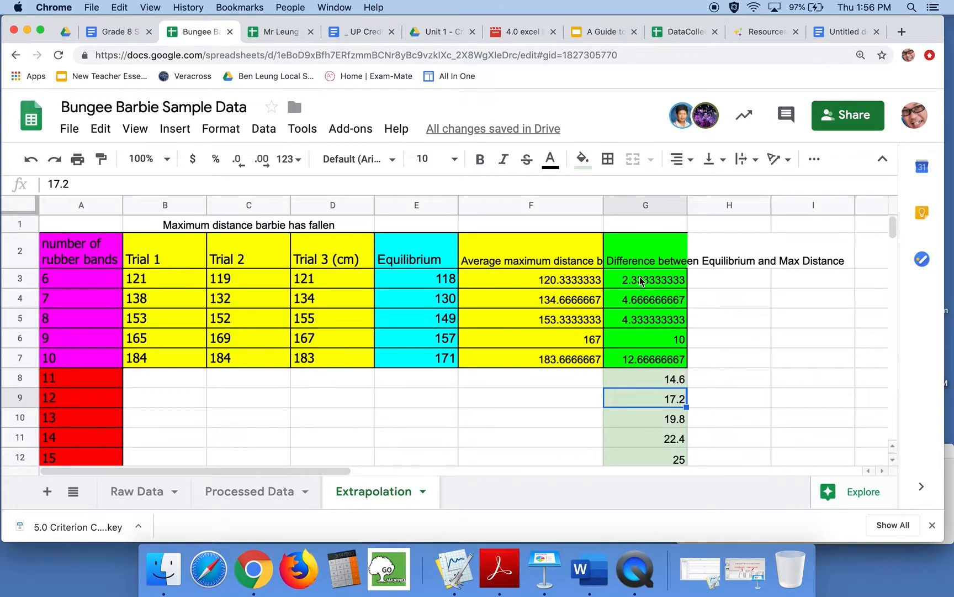
{"action": "left_click", "coordinate": [640, 281]}
{"action": "left_click", "coordinate": [643, 317]}
{"action": "left_click", "coordinate": [643, 343]}
{"action": "left_click", "coordinate": [642, 381]}
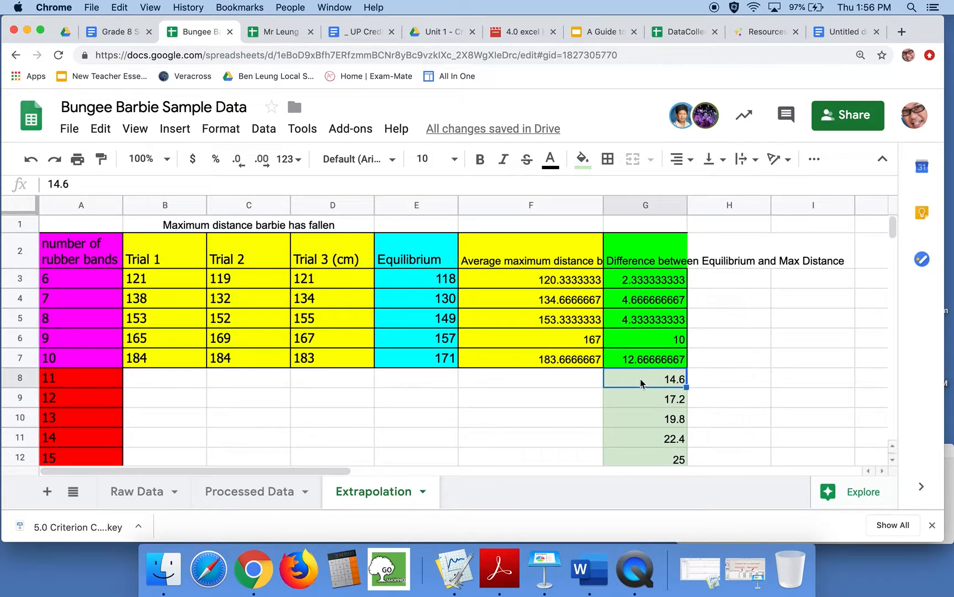
Delete columns B to F, which hold the trials, equilibrium and average maximum distance.
{"action": "left_click", "coordinate": [556, 206]}
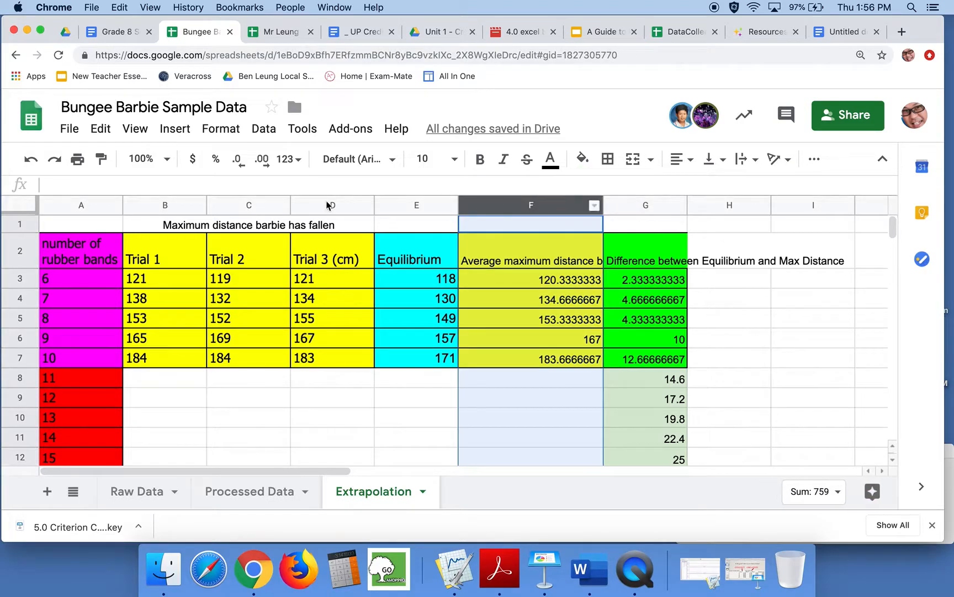
{"action": "left_click", "coordinate": [164, 206], "text": "shift"}
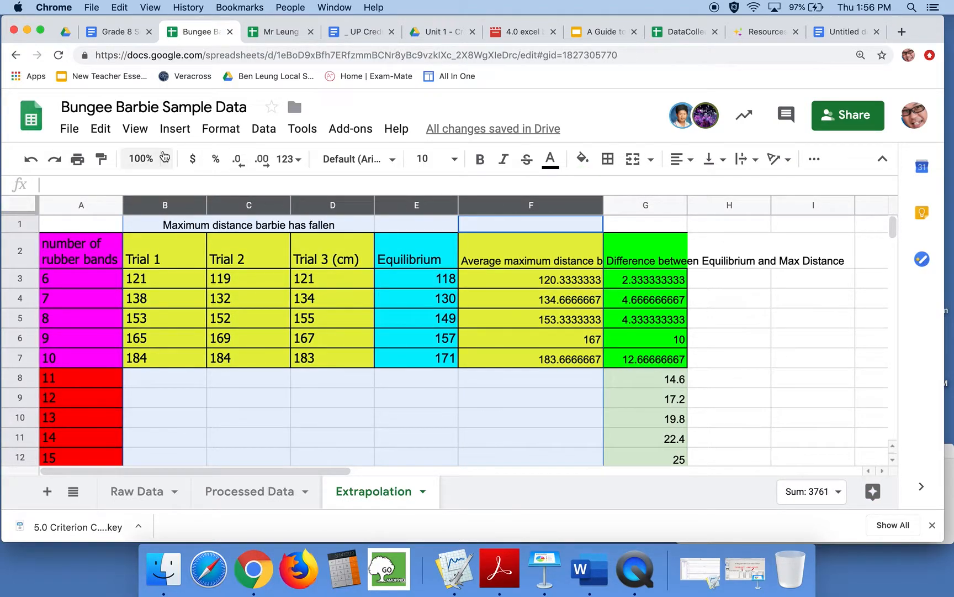
{"action": "left_click", "coordinate": [101, 129]}
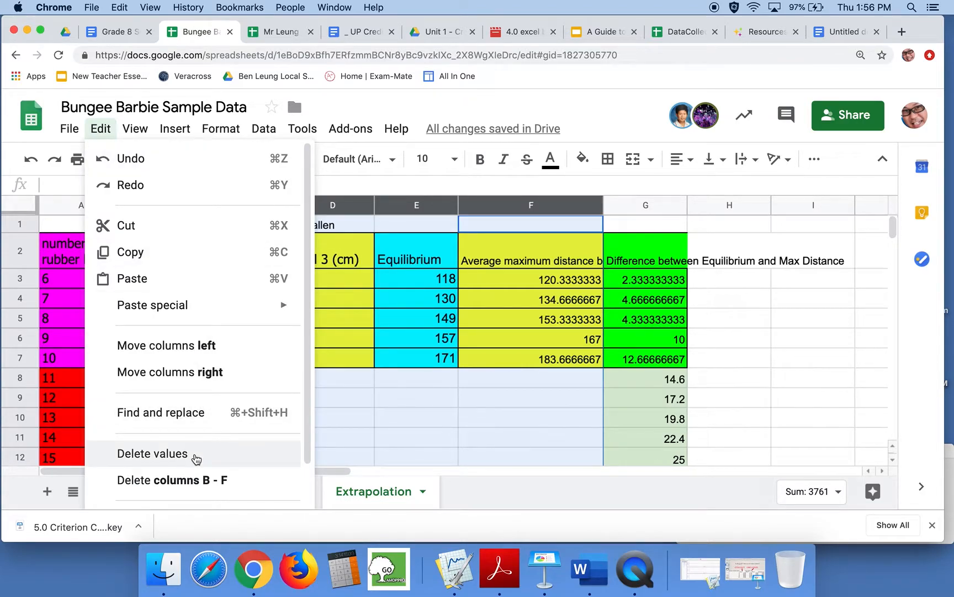
{"action": "left_click", "coordinate": [195, 480]}
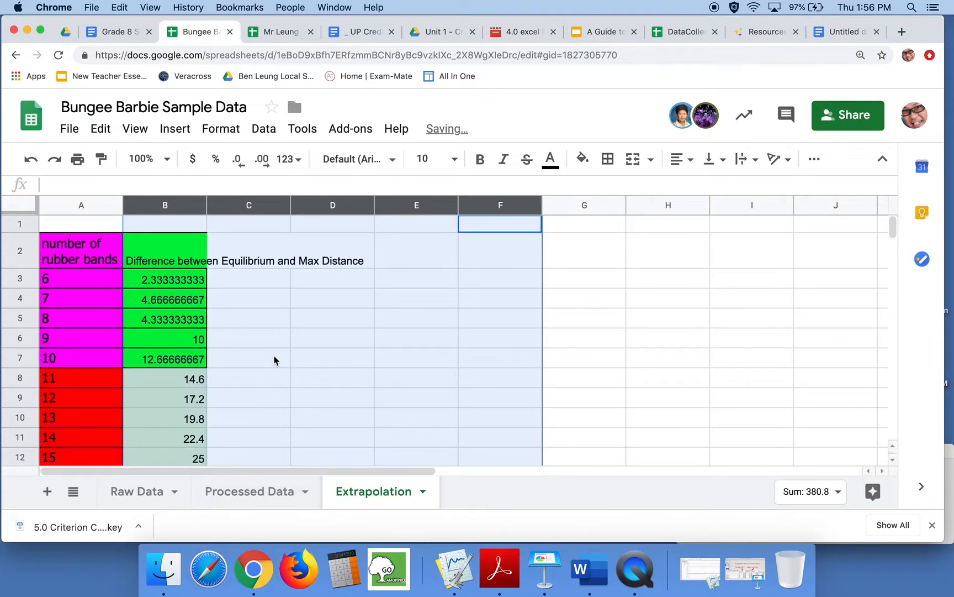
Label the rubber band column IV and the difference column DV in row 1.
{"action": "scroll", "coordinate": [275, 360], "scroll_direction": "down", "scroll_amount": 1}
{"action": "scroll", "coordinate": [149, 291], "scroll_direction": "up", "scroll_amount": 1}
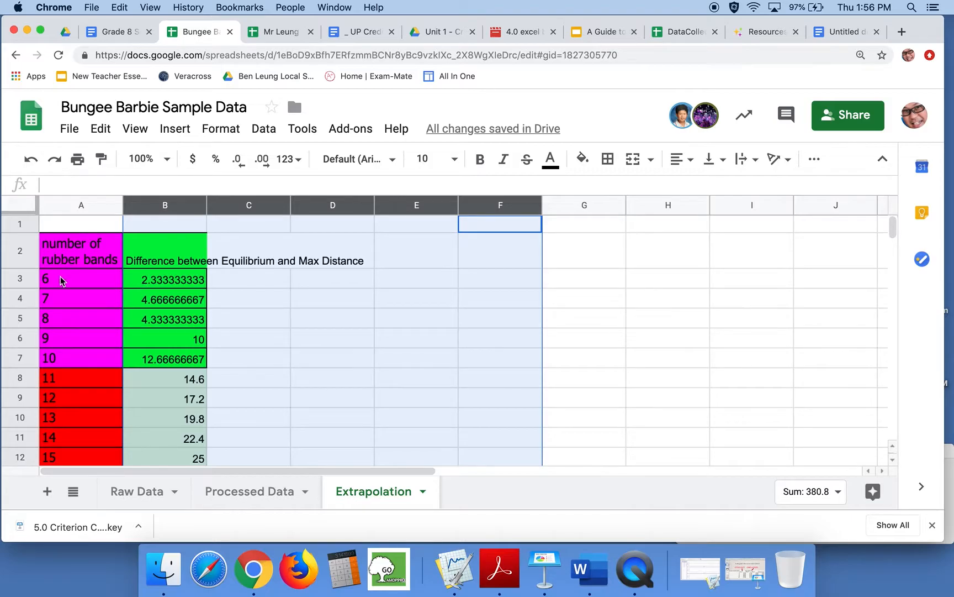
{"action": "left_click", "coordinate": [81, 223]}
{"action": "type", "text": "IV"}
{"action": "key", "text": "Return"}
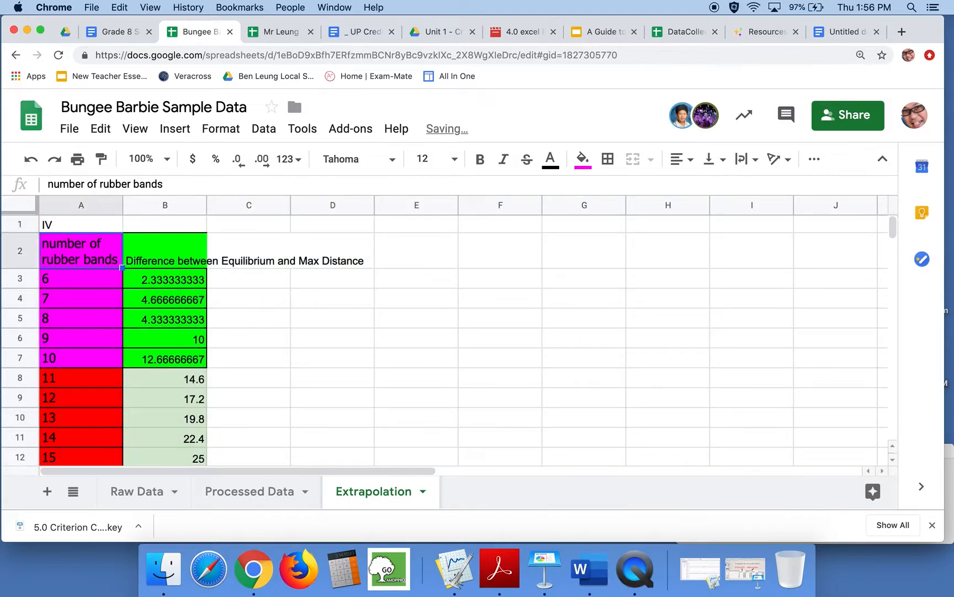
{"action": "key", "text": "Right"}
{"action": "key", "text": "Up"}
{"action": "type", "text": "DV"}
{"action": "key", "text": "Return"}
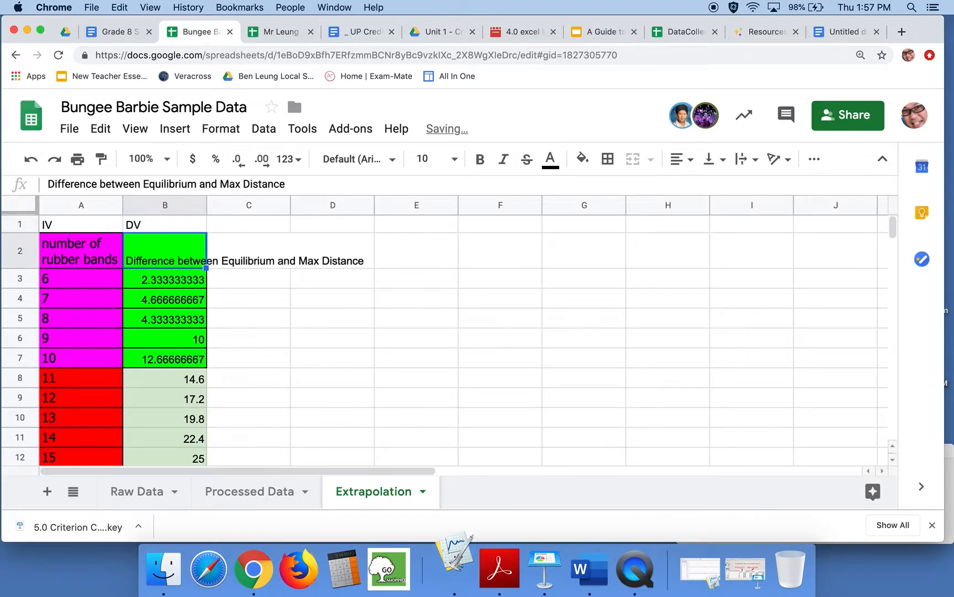
Centre-align the IV and DV labels in row 1.
{"action": "left_click_drag", "start_coordinate": [131, 222], "coordinate": [100, 222]}
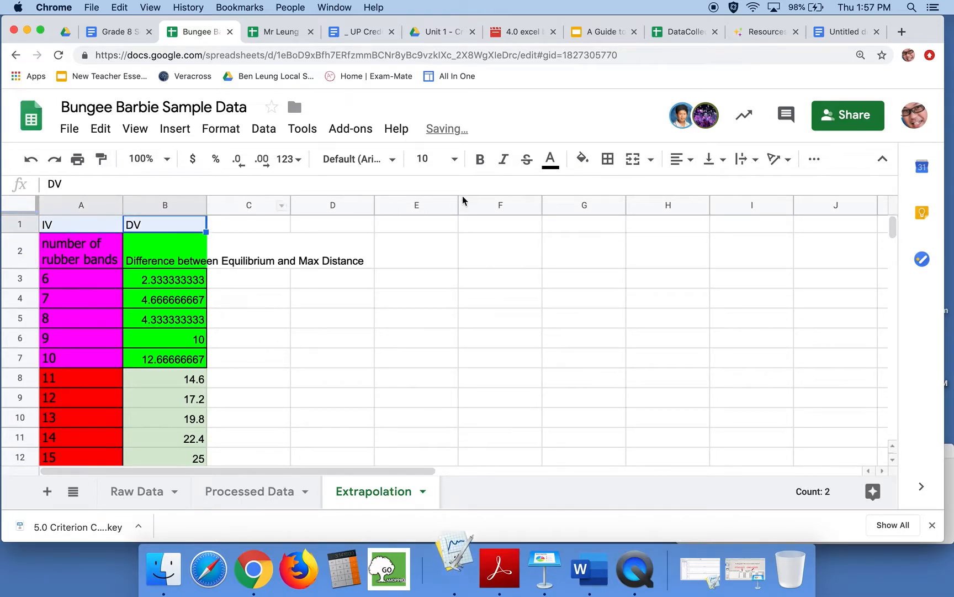
{"action": "left_click", "coordinate": [684, 160]}
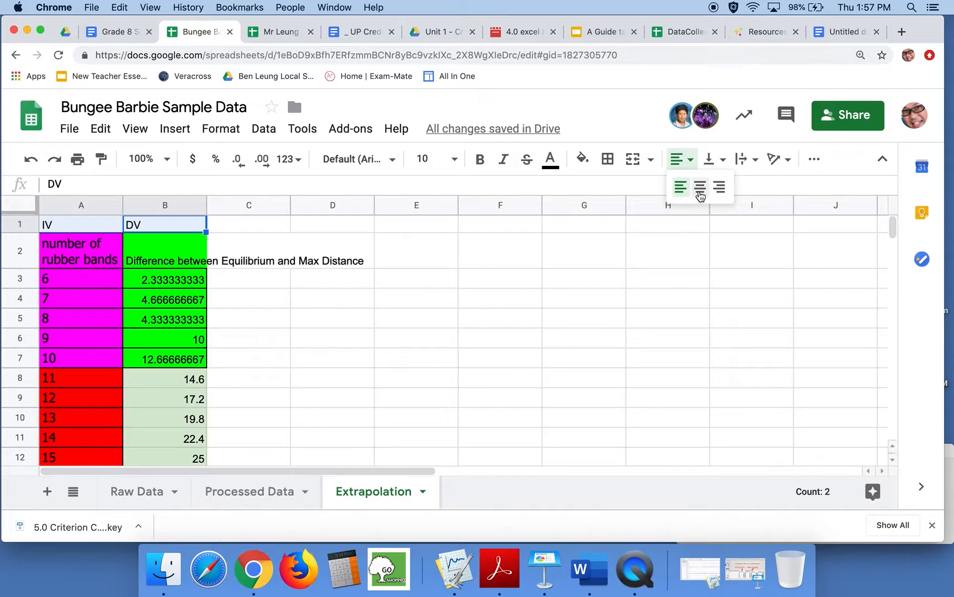
{"action": "left_click", "coordinate": [700, 186]}
{"action": "left_click", "coordinate": [147, 307]}
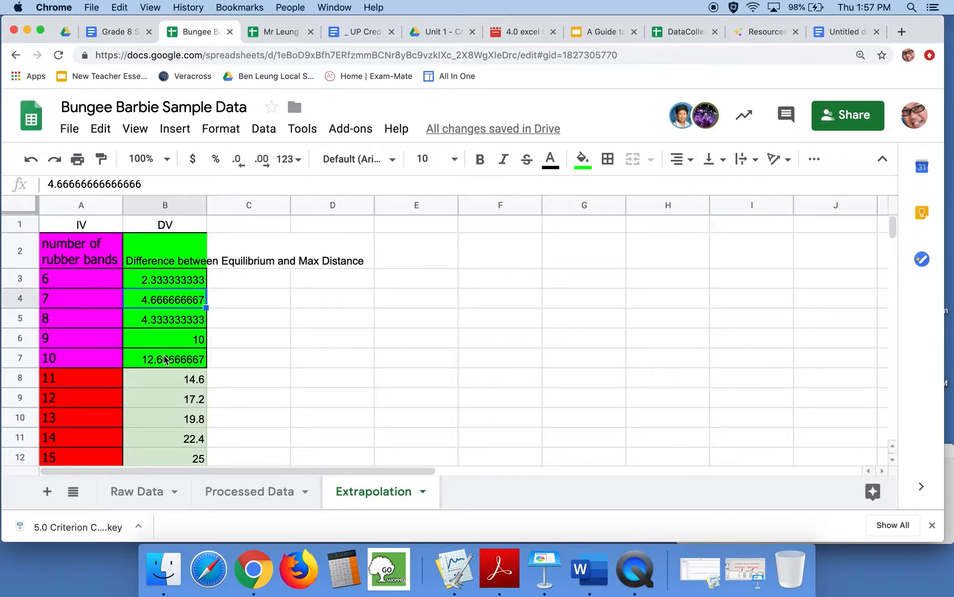
Change the fill of the extrapolated rubber band numbers 11 to 22 in column A to a light pink.
{"action": "scroll", "coordinate": [163, 402], "scroll_direction": "down", "scroll_amount": 1}
{"action": "left_click_drag", "start_coordinate": [92, 366], "coordinate": [105, 405]}
{"action": "scroll", "coordinate": [103, 367], "scroll_direction": "down", "scroll_amount": 5}
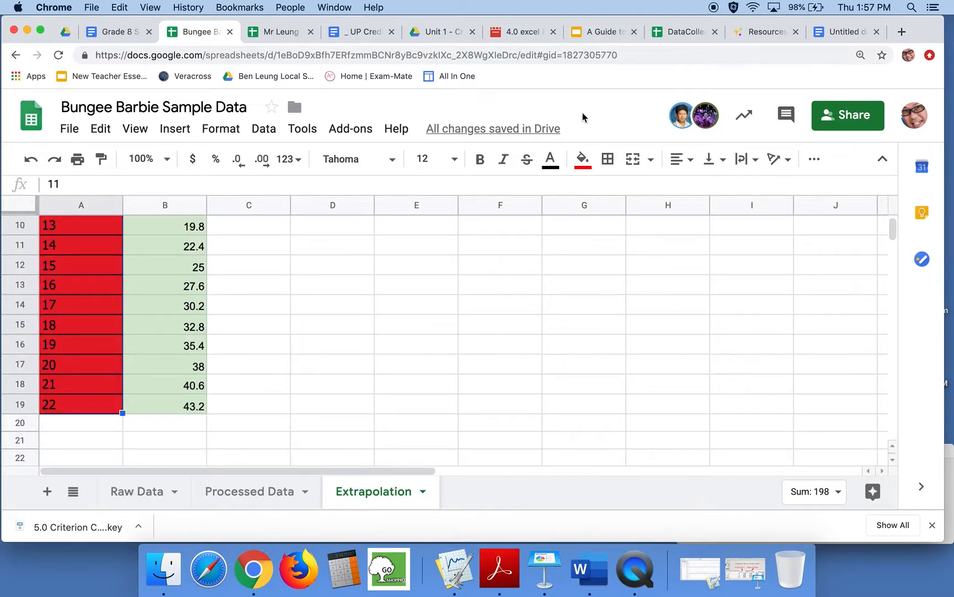
{"action": "left_click", "coordinate": [582, 159]}
{"action": "left_click", "coordinate": [757, 256]}
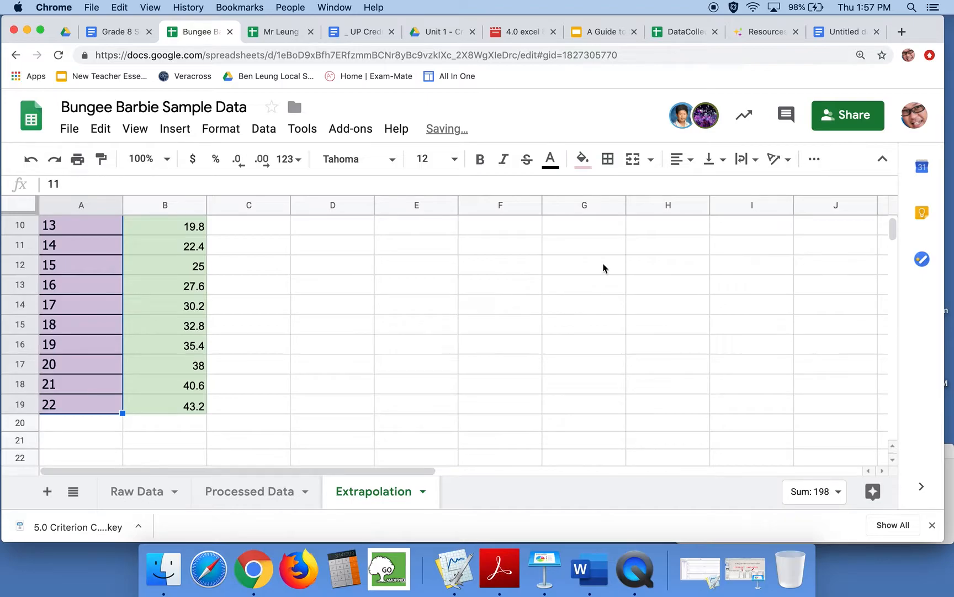
{"action": "left_click", "coordinate": [298, 298]}
{"action": "scroll", "coordinate": [303, 292], "scroll_direction": "up", "scroll_amount": 5}
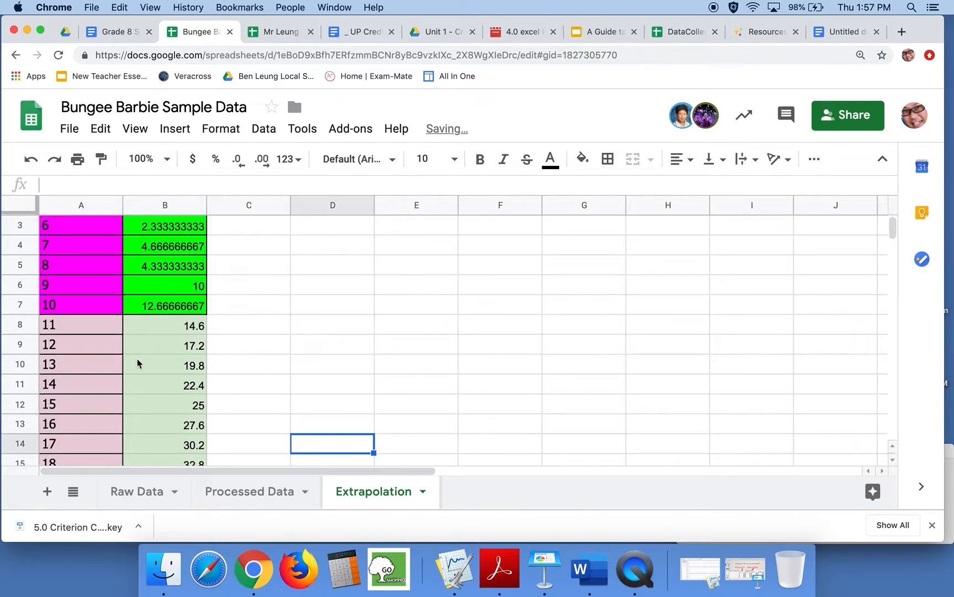
{"action": "scroll", "coordinate": [138, 363], "scroll_direction": "up", "scroll_amount": 1}
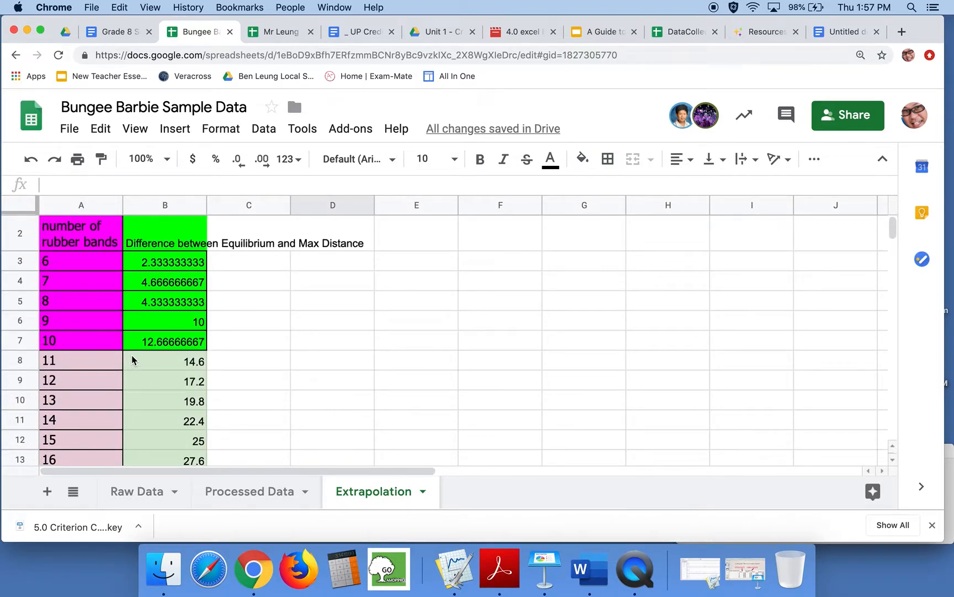
Centre-align all rubber band numbers and difference values in A3:B19.
{"action": "left_click_drag", "start_coordinate": [97, 266], "coordinate": [187, 427]}
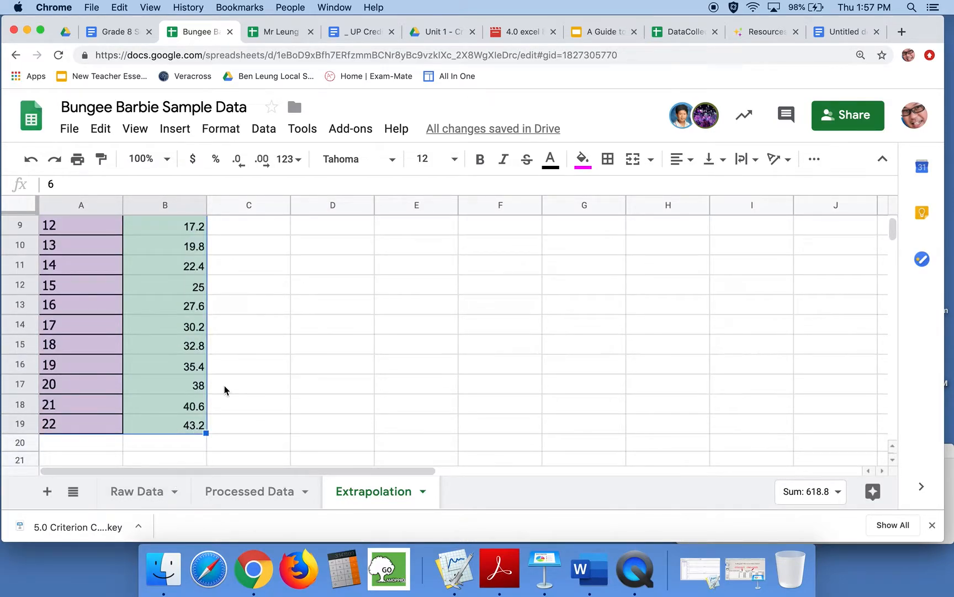
{"action": "scroll", "coordinate": [434, 269], "scroll_direction": "up", "scroll_amount": 5}
{"action": "left_click", "coordinate": [681, 159]}
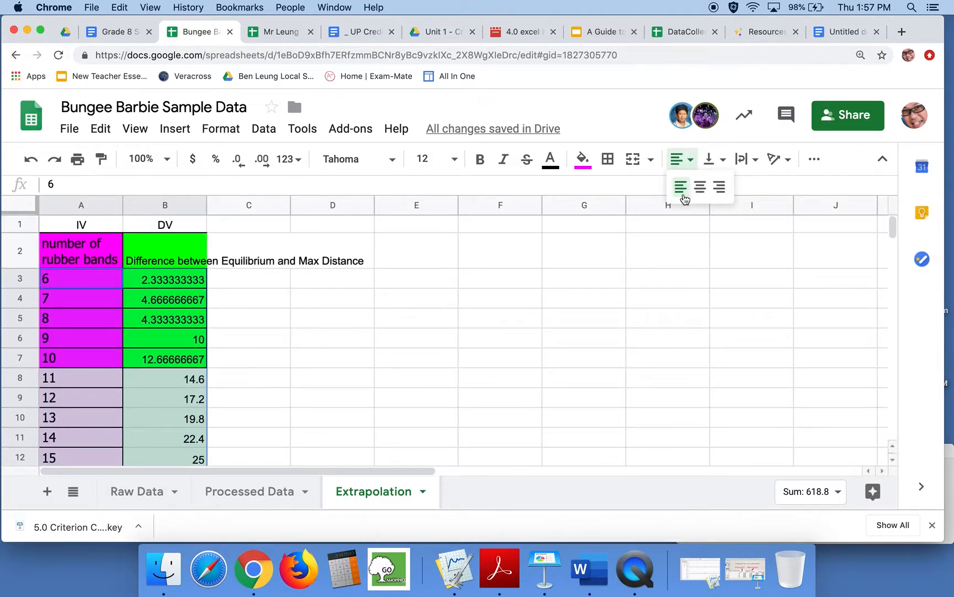
{"action": "left_click", "coordinate": [698, 189]}
{"action": "left_click", "coordinate": [299, 351]}
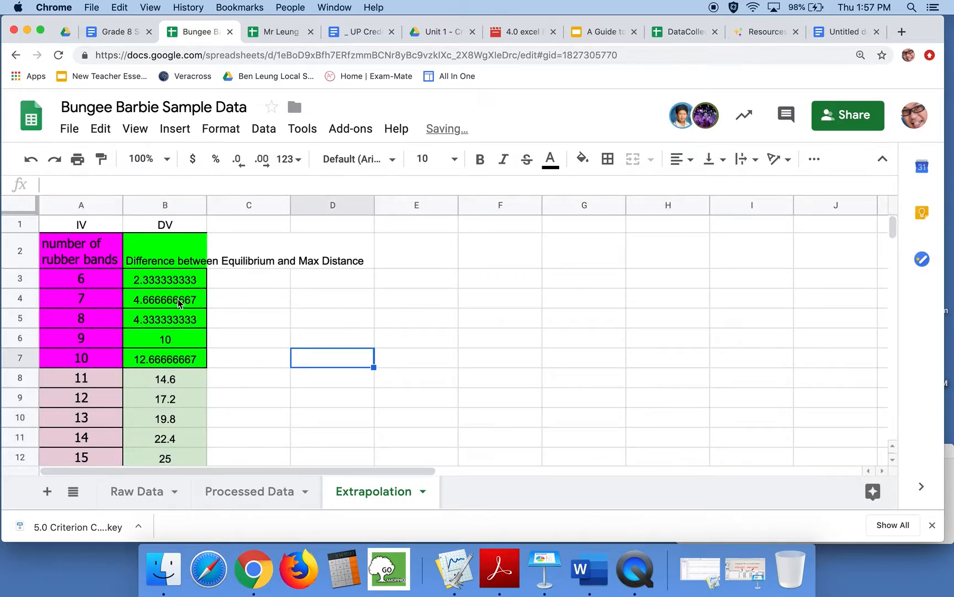
Format the difference values in column B to two decimal places.
{"action": "left_click_drag", "start_coordinate": [190, 285], "coordinate": [194, 253]}
{"action": "scroll", "coordinate": [252, 243], "scroll_direction": "up", "scroll_amount": 6}
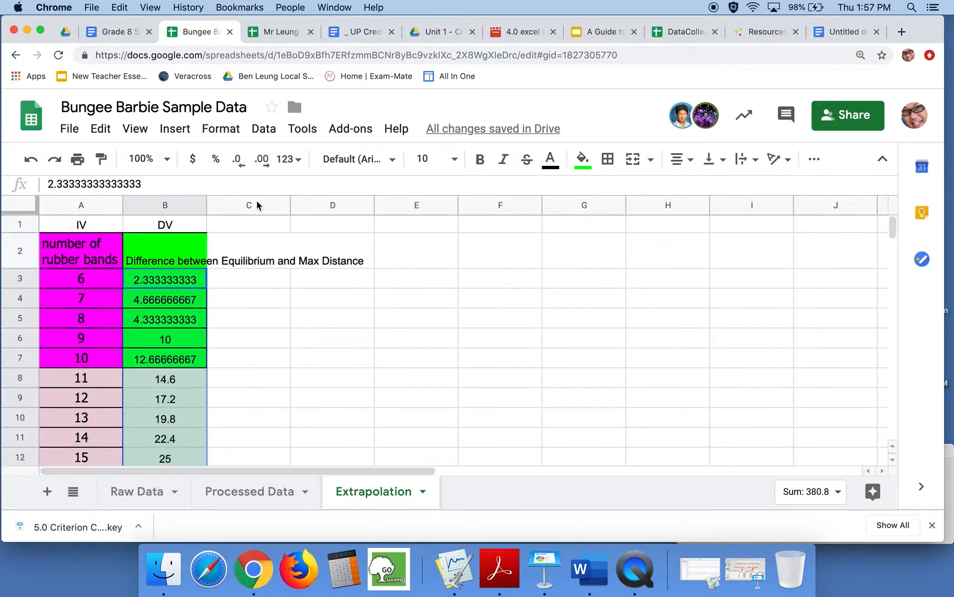
{"action": "left_click", "coordinate": [262, 159]}
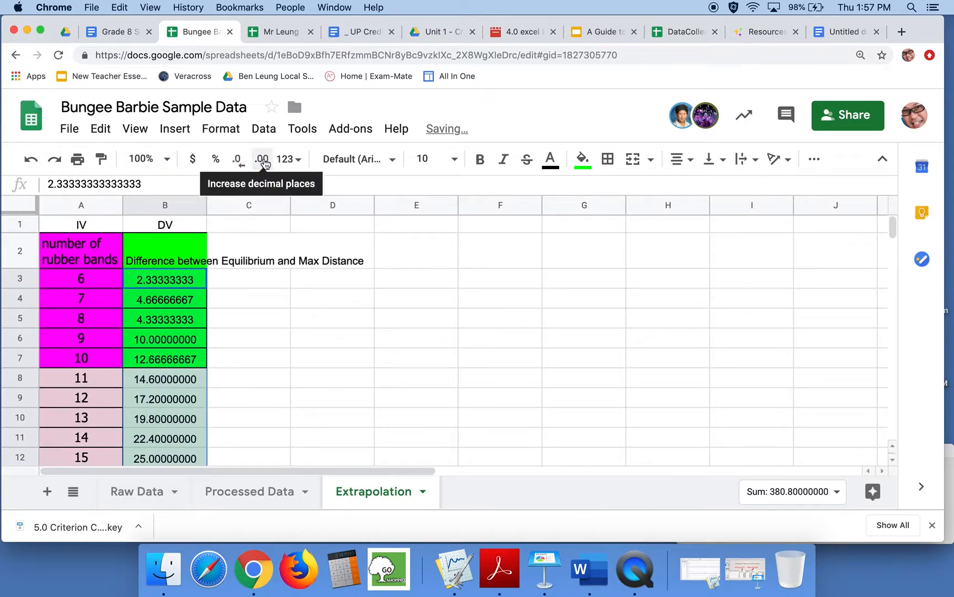
{"action": "left_click", "coordinate": [239, 161]}
{"action": "left_click", "coordinate": [238, 162]}
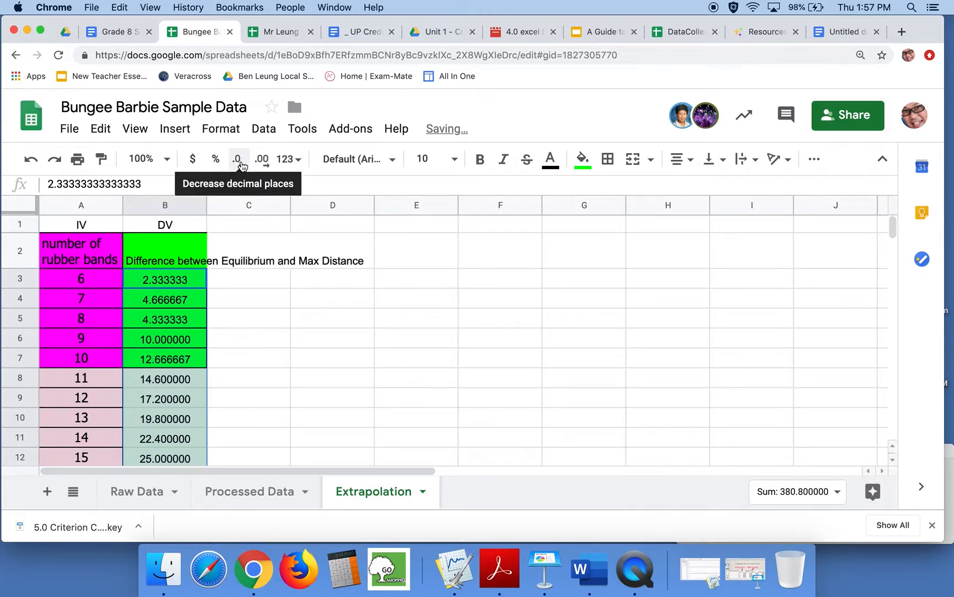
{"action": "left_click", "coordinate": [238, 162]}
{"action": "left_click", "coordinate": [239, 161]}
{"action": "left_click", "coordinate": [238, 162]}
{"action": "left_click", "coordinate": [239, 162]}
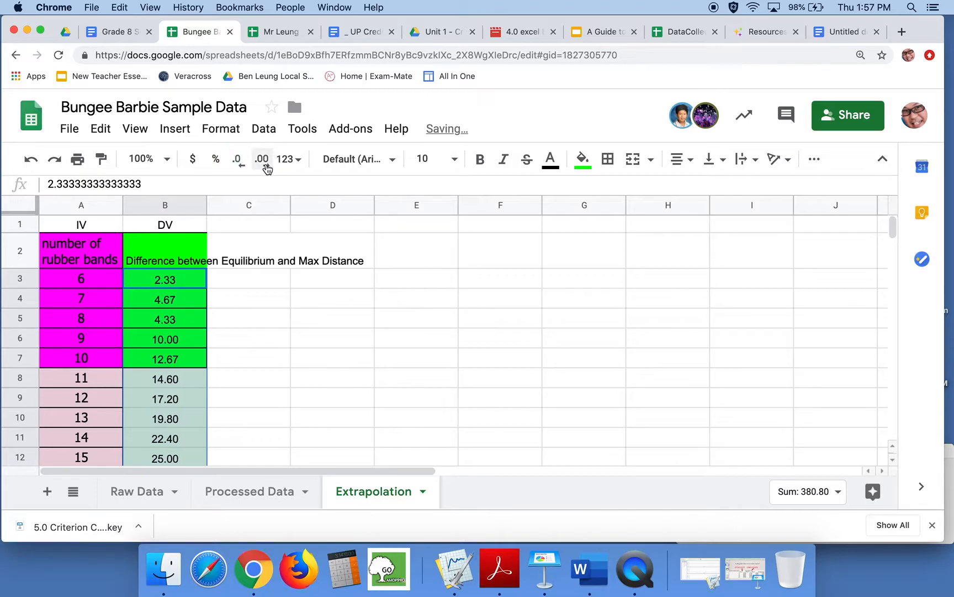
Show four more decimal places for the difference values in column B.
{"action": "left_click", "coordinate": [267, 166]}
{"action": "left_click", "coordinate": [267, 166]}
{"action": "left_click", "coordinate": [267, 166]}
{"action": "left_click", "coordinate": [267, 165]}
Reduce the difference values in column B to one decimal place.
{"action": "left_click", "coordinate": [239, 166]}
{"action": "left_click", "coordinate": [239, 165]}
{"action": "left_click", "coordinate": [240, 165]}
{"action": "left_click", "coordinate": [239, 166]}
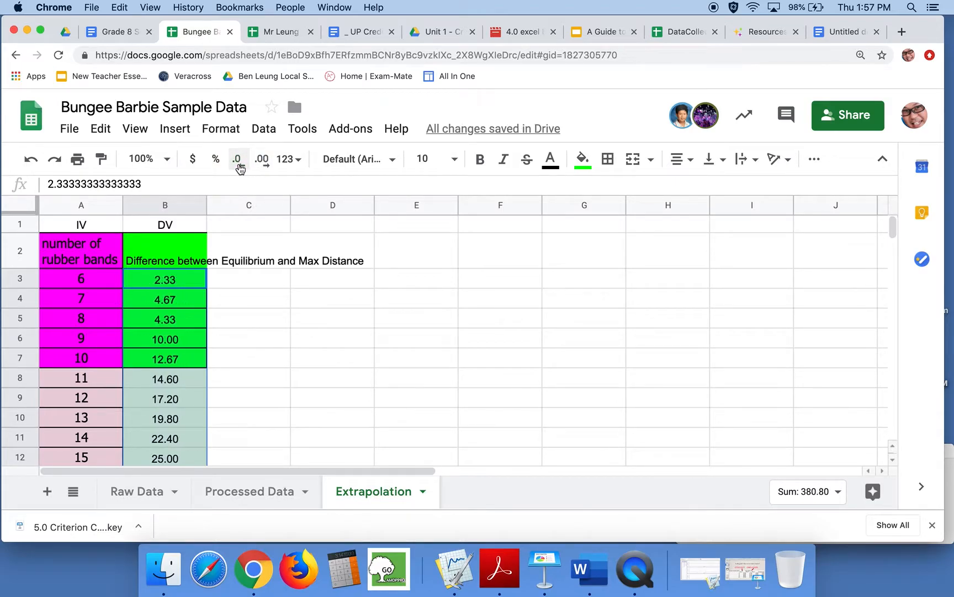
{"action": "left_click", "coordinate": [239, 166]}
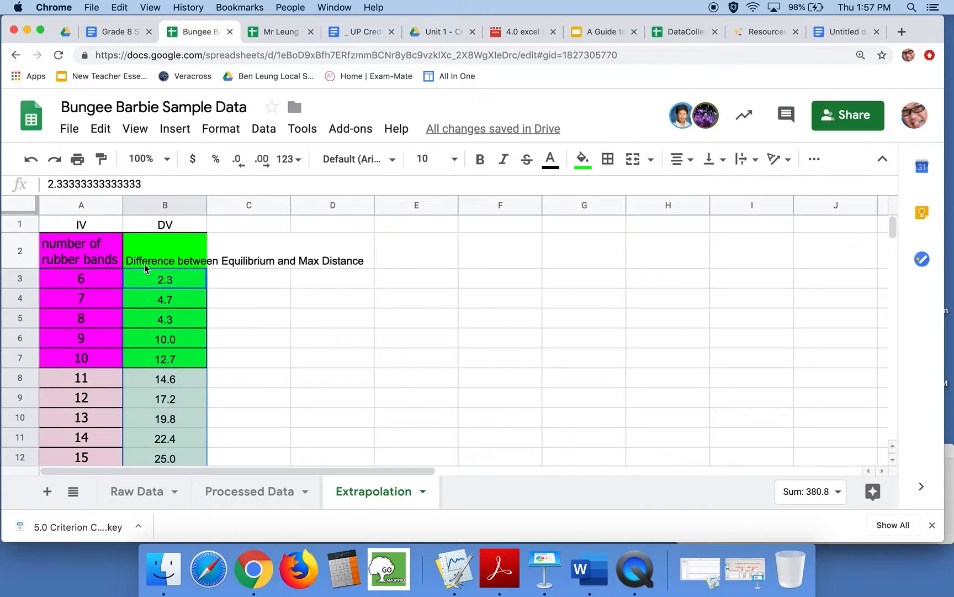
Copy the entire Extrapolation sheet and paste it into a new sheet named Graphing.
{"action": "left_click_drag", "start_coordinate": [95, 226], "coordinate": [203, 405]}
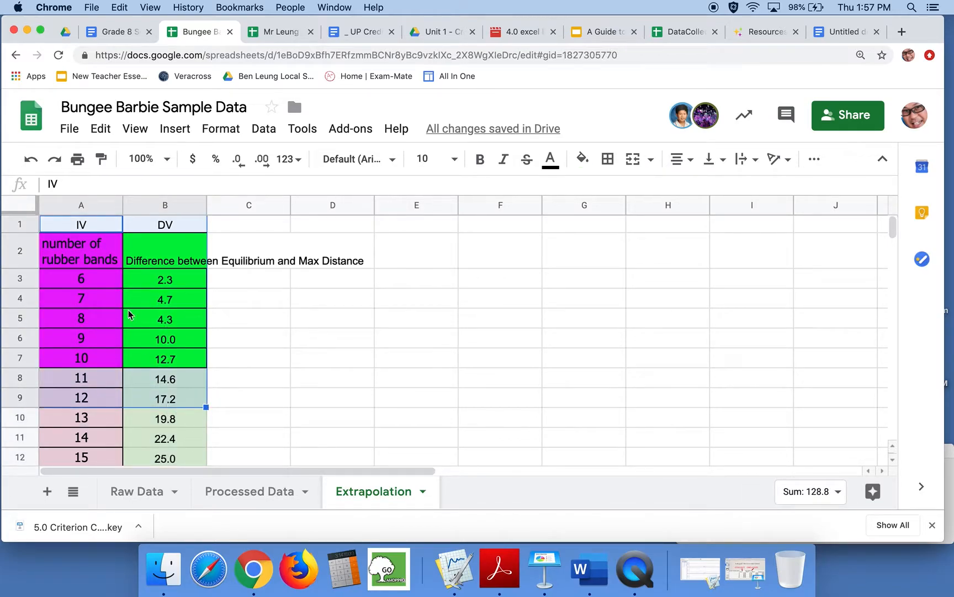
{"action": "left_click", "coordinate": [25, 212]}
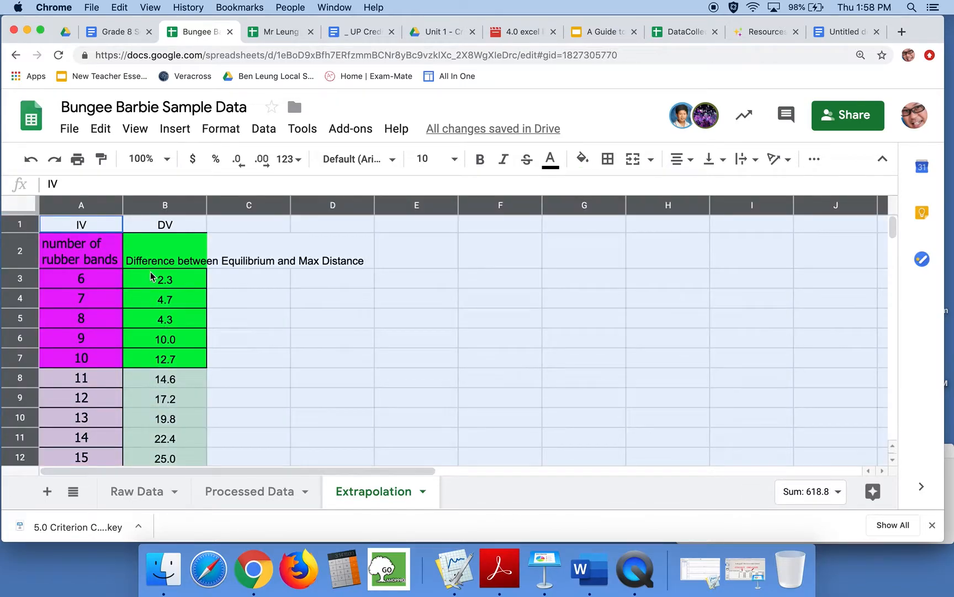
{"action": "left_click", "coordinate": [47, 491]}
{"action": "double_click", "coordinate": [481, 498]}
{"action": "type", "text": "Graphing"}
{"action": "key", "text": "Return"}
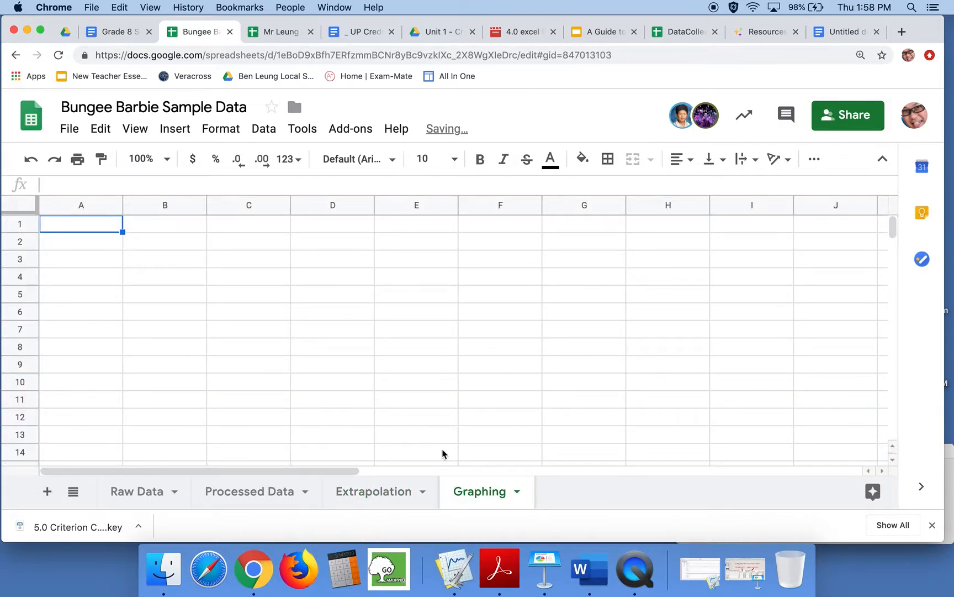
{"action": "key", "text": "super+v"}
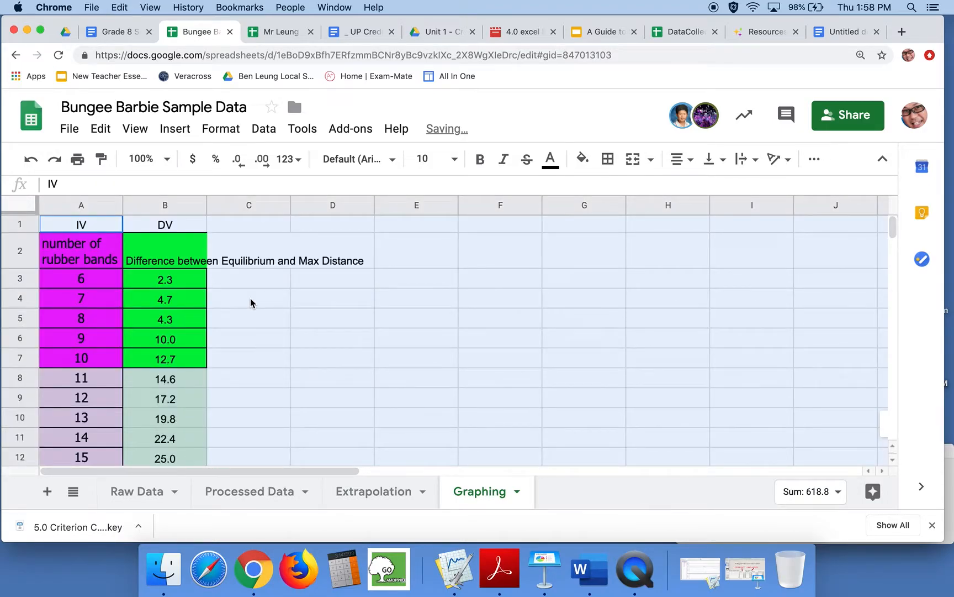
{"action": "left_click", "coordinate": [250, 303]}
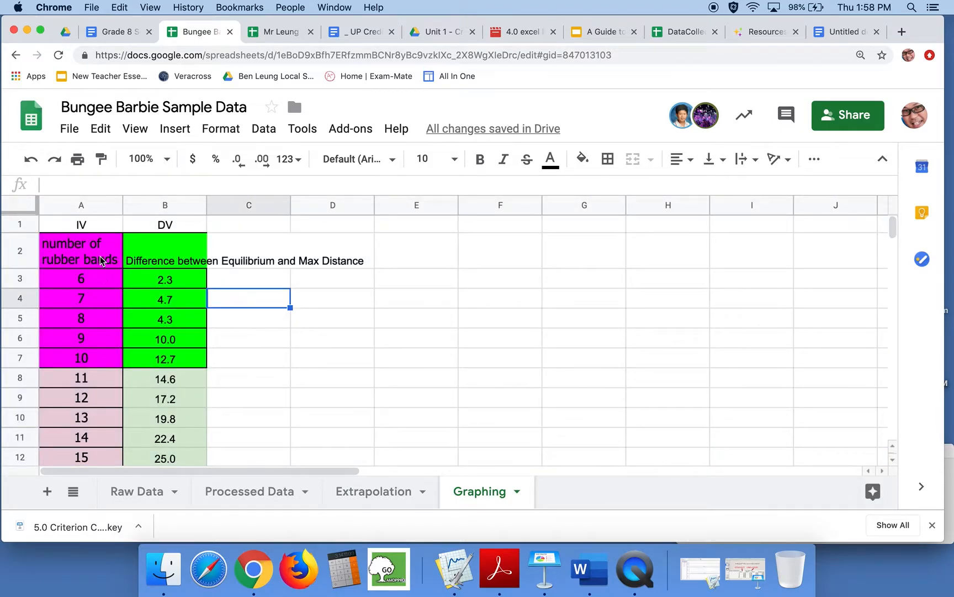
Insert a chart based on A1:B19 of the Graphing sheet and dismiss the new chart editor notice.
{"action": "left_click", "coordinate": [94, 227]}
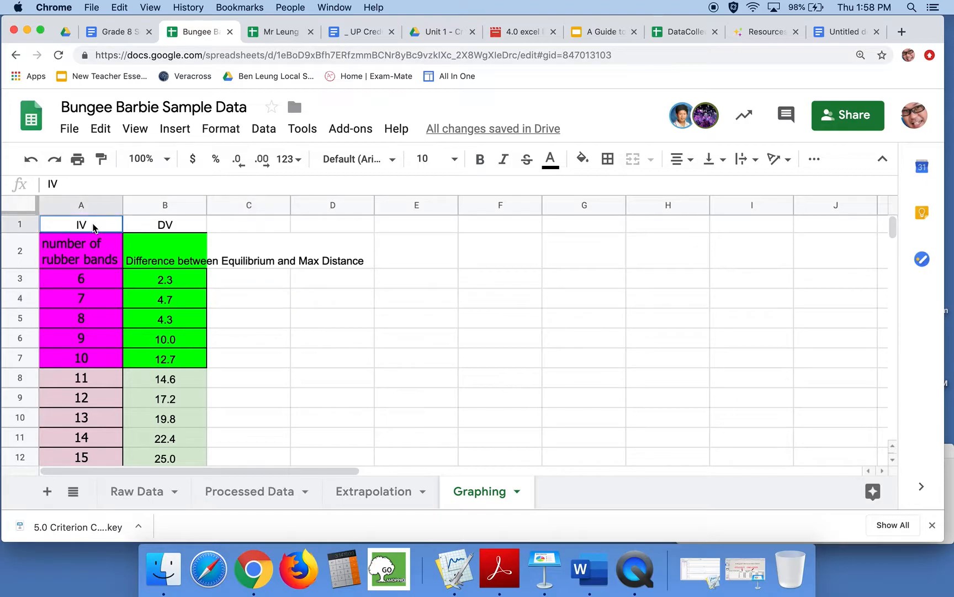
{"action": "left_click_drag", "start_coordinate": [90, 226], "coordinate": [176, 345]}
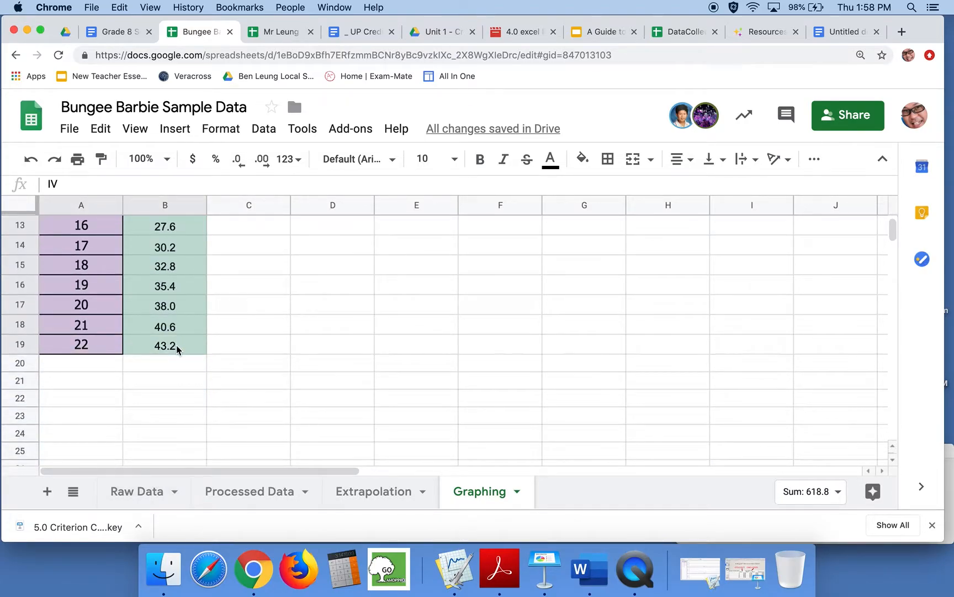
{"action": "left_click", "coordinate": [264, 129]}
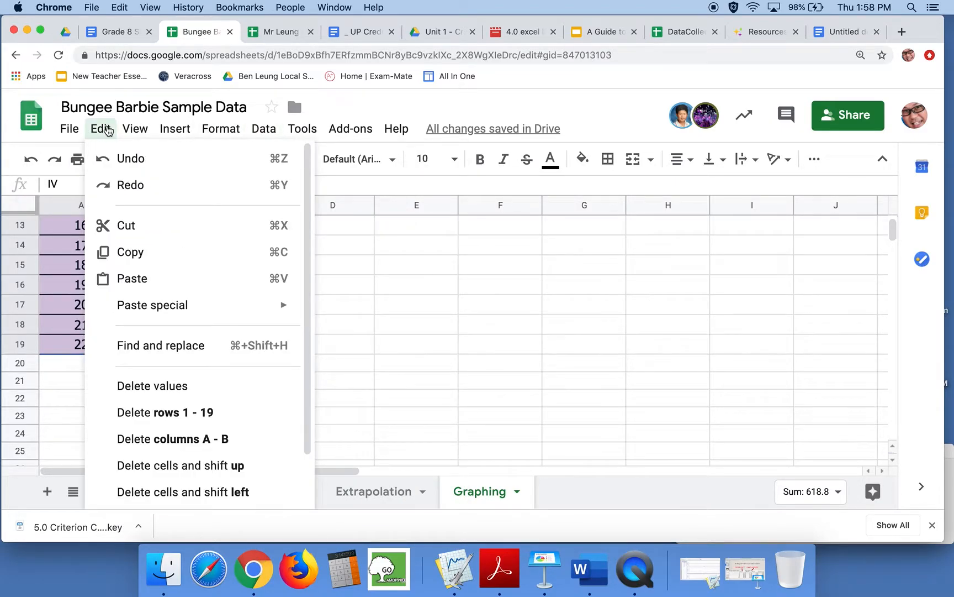
{"action": "mouse_move", "coordinate": [302, 128]}
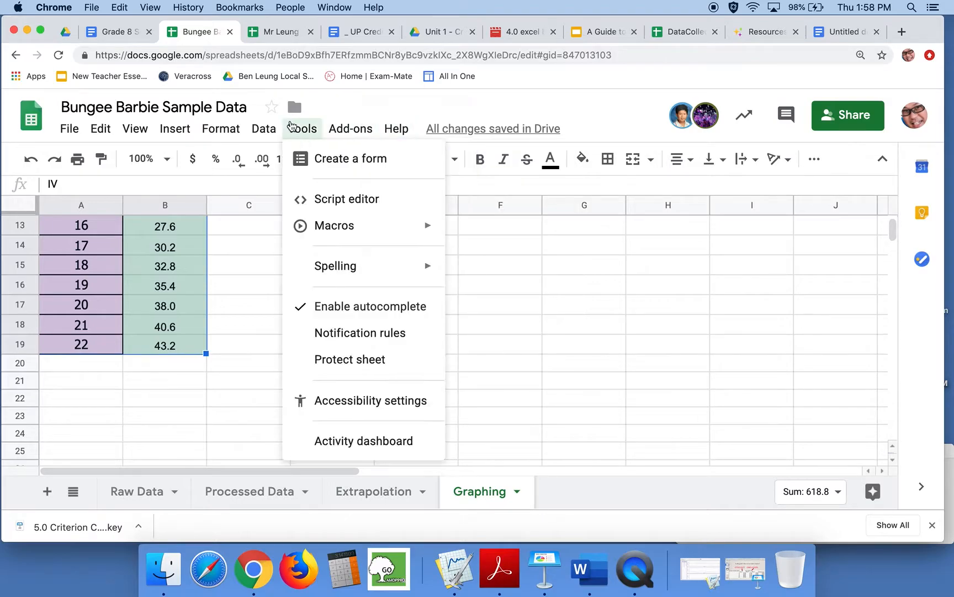
{"action": "mouse_move", "coordinate": [272, 129]}
{"action": "scroll", "coordinate": [333, 318], "scroll_direction": "down", "scroll_amount": 5}
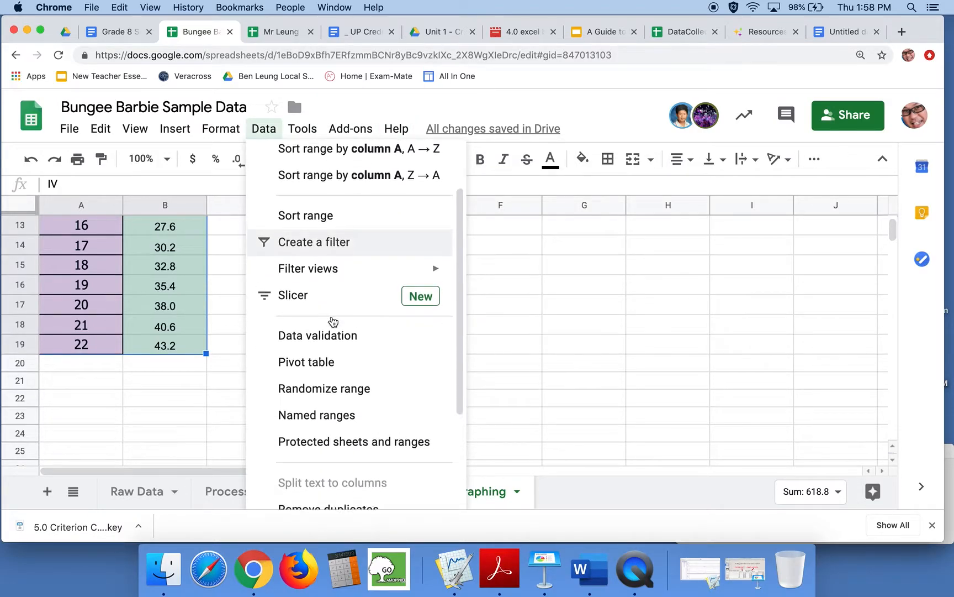
{"action": "scroll", "coordinate": [333, 321], "scroll_direction": "up", "scroll_amount": 5}
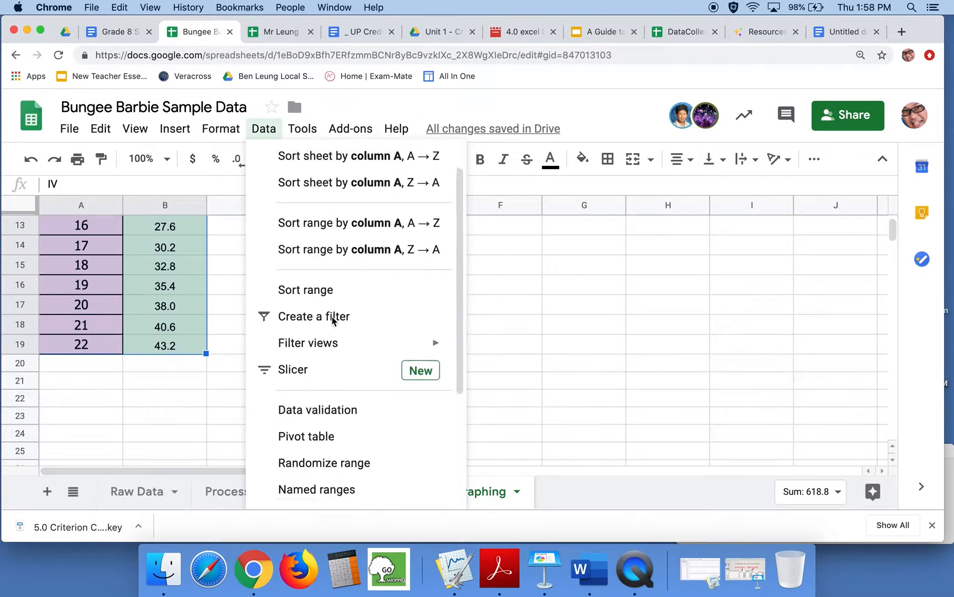
{"action": "mouse_move", "coordinate": [175, 132]}
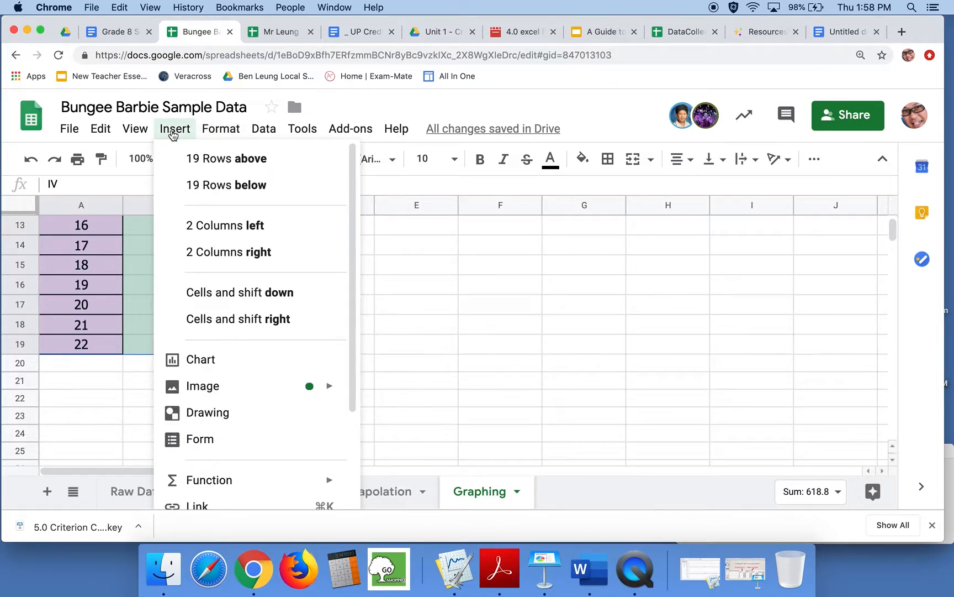
{"action": "left_click", "coordinate": [225, 360]}
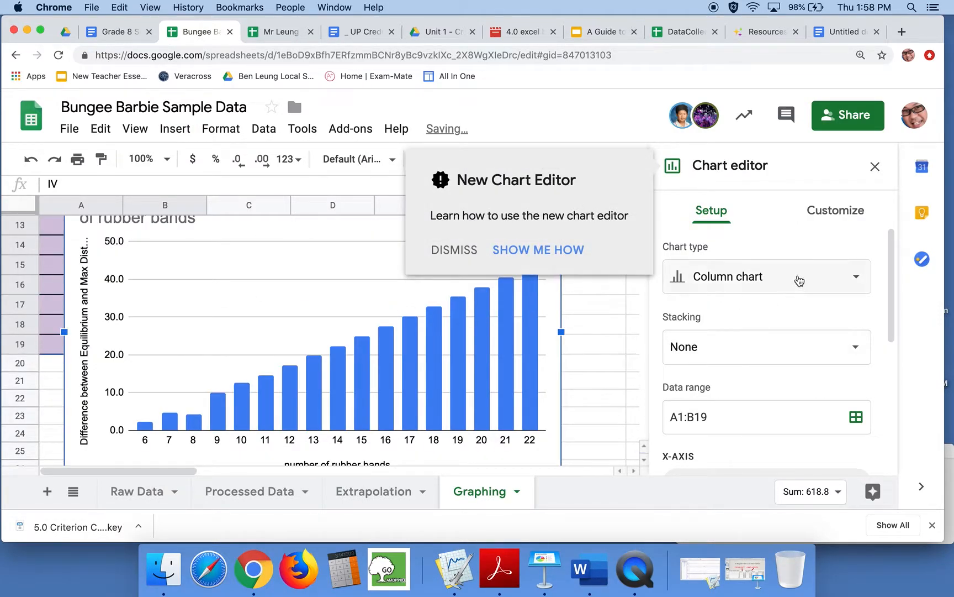
{"action": "left_click", "coordinate": [454, 249]}
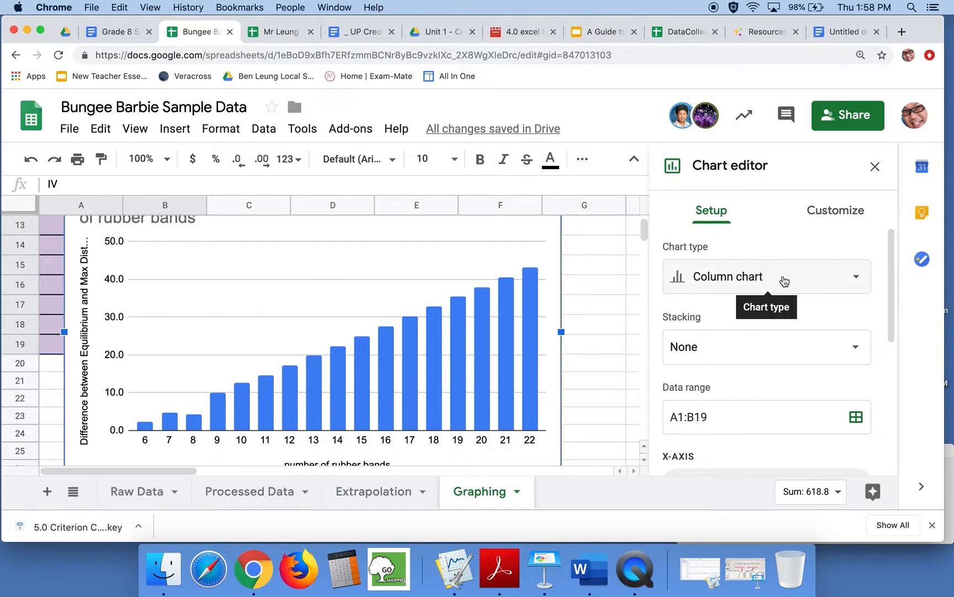
Change the new chart of the A1:B19 data from a column chart to a scatter chart.
{"action": "left_click", "coordinate": [824, 281]}
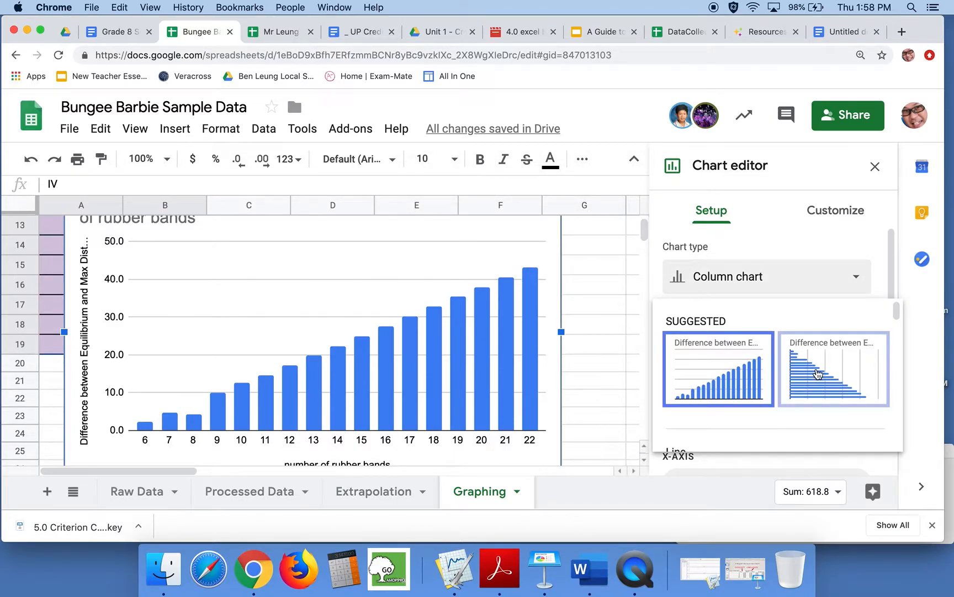
{"action": "scroll", "coordinate": [818, 372], "scroll_direction": "down", "scroll_amount": 6}
{"action": "scroll", "coordinate": [817, 372], "scroll_direction": "down", "scroll_amount": 8}
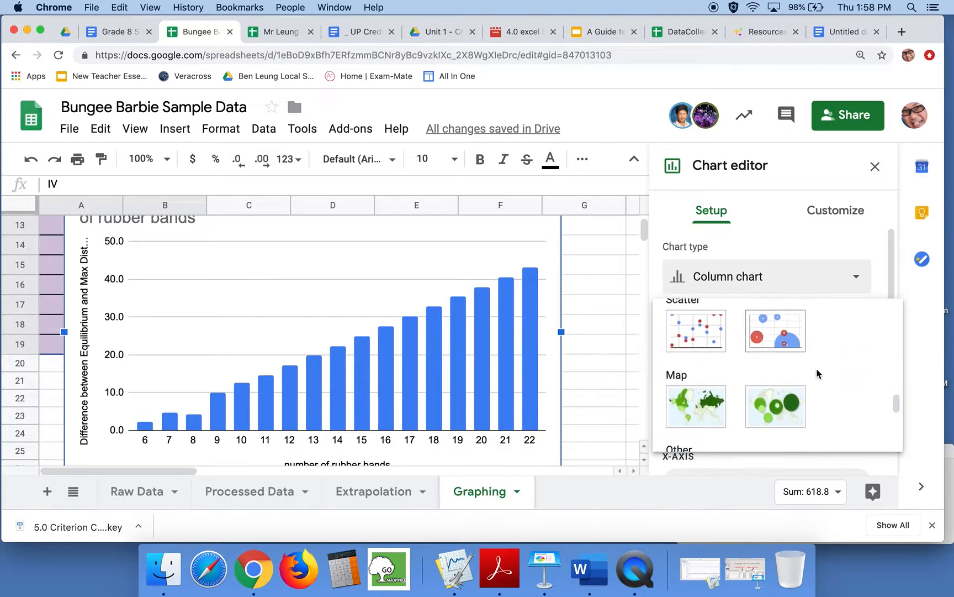
{"action": "left_click", "coordinate": [716, 331]}
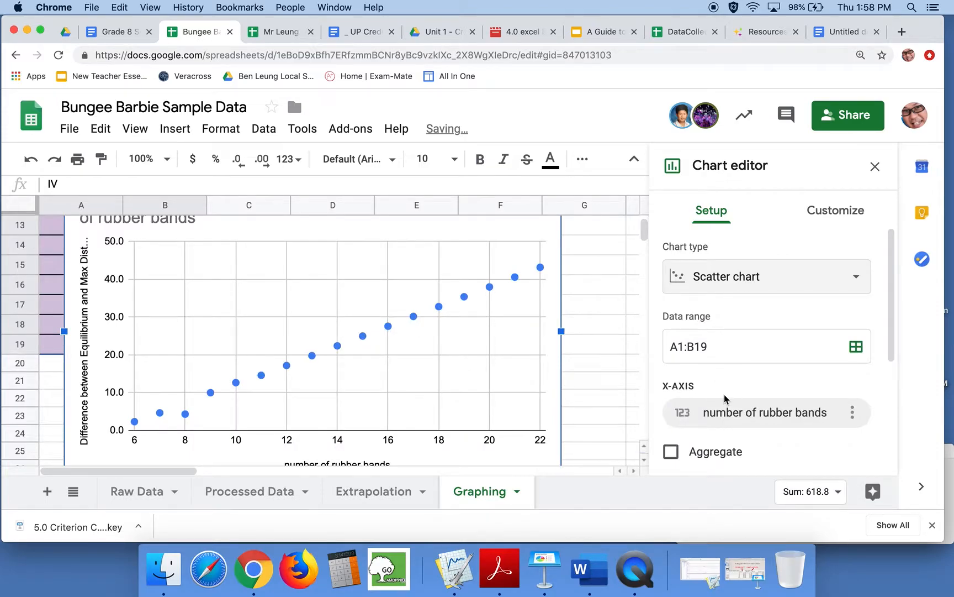
Add a linear trendline to the scatter chart's difference series and close the chart editor.
{"action": "scroll", "coordinate": [722, 409], "scroll_direction": "down", "scroll_amount": 5}
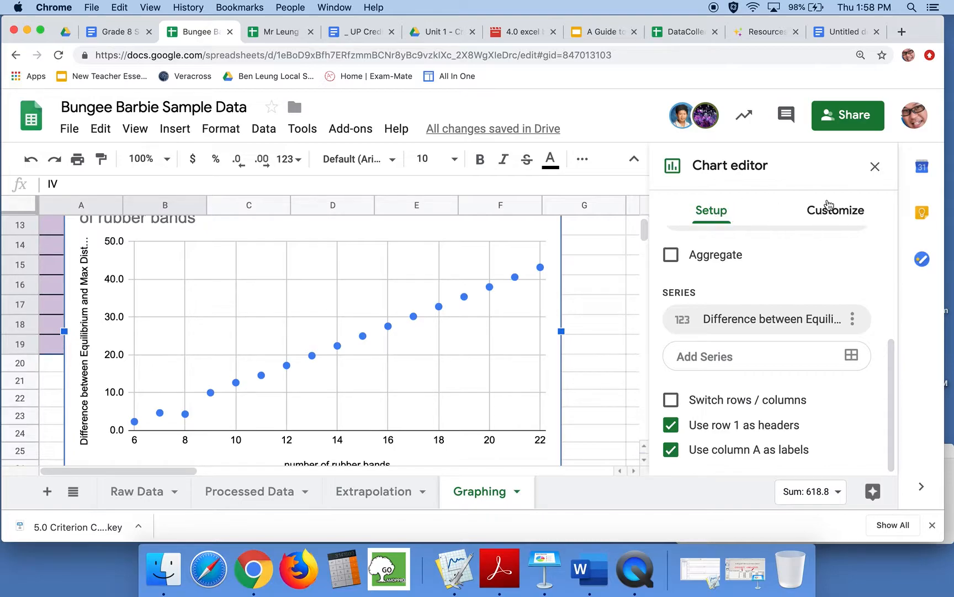
{"action": "left_click", "coordinate": [829, 218]}
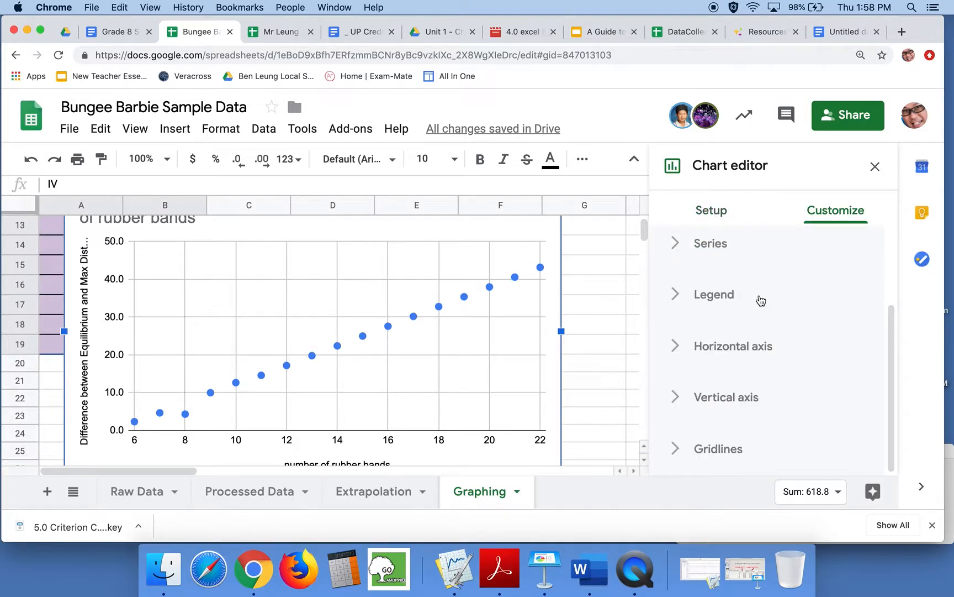
{"action": "left_click", "coordinate": [685, 255]}
{"action": "scroll", "coordinate": [758, 381], "scroll_direction": "down", "scroll_amount": 2}
{"action": "scroll", "coordinate": [758, 381], "scroll_direction": "down", "scroll_amount": 6}
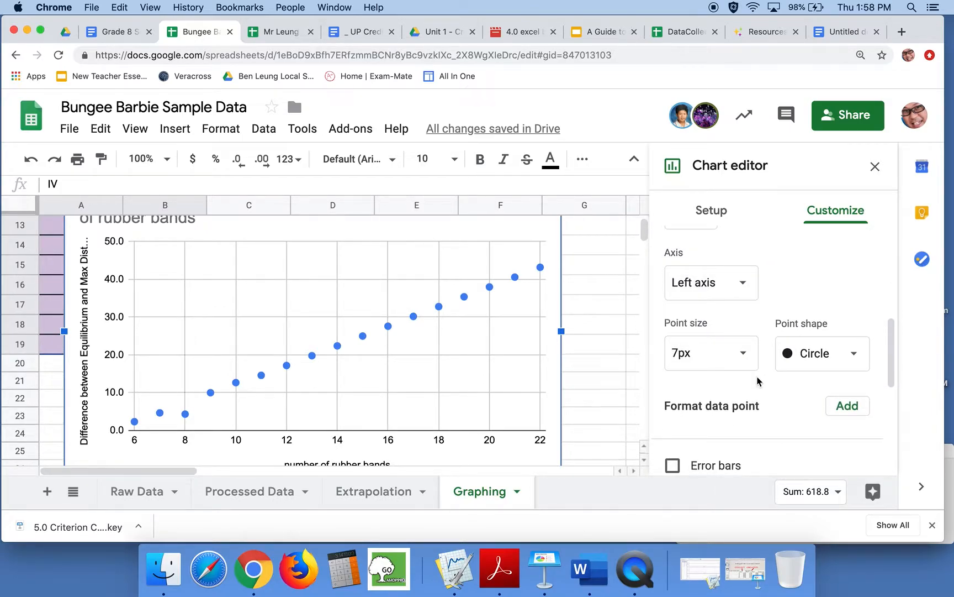
{"action": "scroll", "coordinate": [765, 334], "scroll_direction": "up", "scroll_amount": 5}
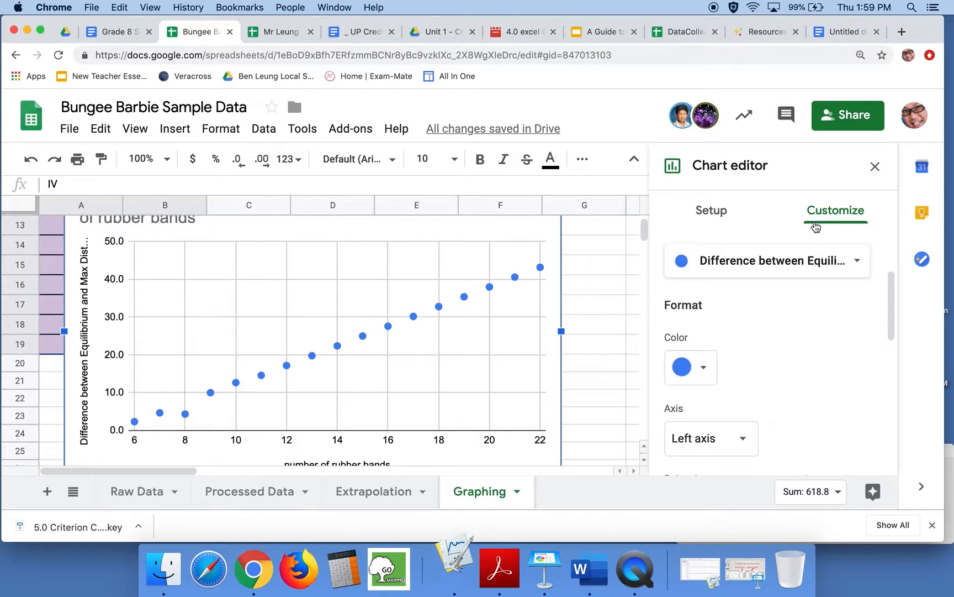
{"action": "scroll", "coordinate": [780, 362], "scroll_direction": "up", "scroll_amount": 2}
{"action": "scroll", "coordinate": [778, 362], "scroll_direction": "up", "scroll_amount": 1}
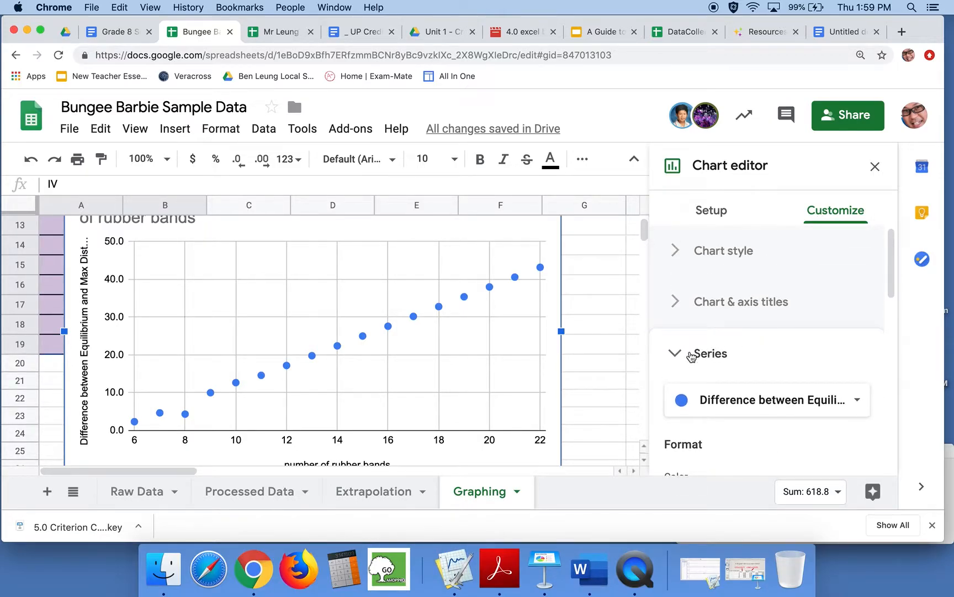
{"action": "scroll", "coordinate": [703, 357], "scroll_direction": "down", "scroll_amount": 3}
{"action": "scroll", "coordinate": [703, 356], "scroll_direction": "down", "scroll_amount": 5}
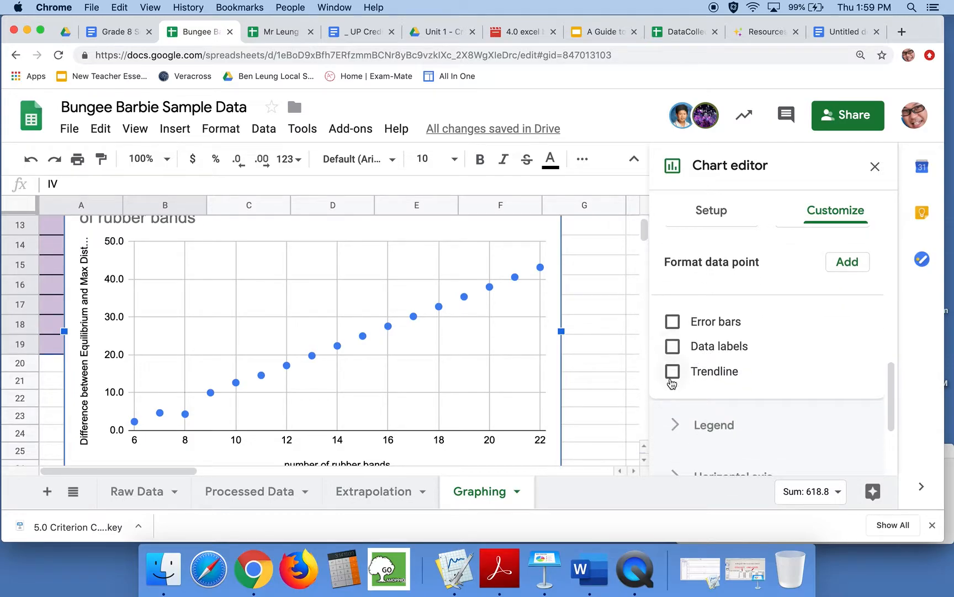
{"action": "left_click", "coordinate": [673, 371]}
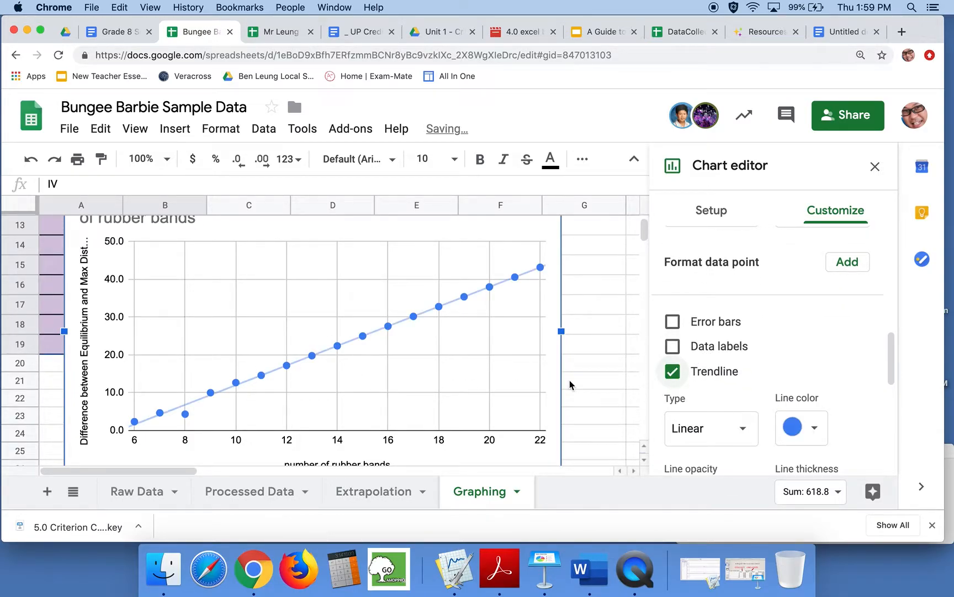
{"action": "mouse_move", "coordinate": [130, 422]}
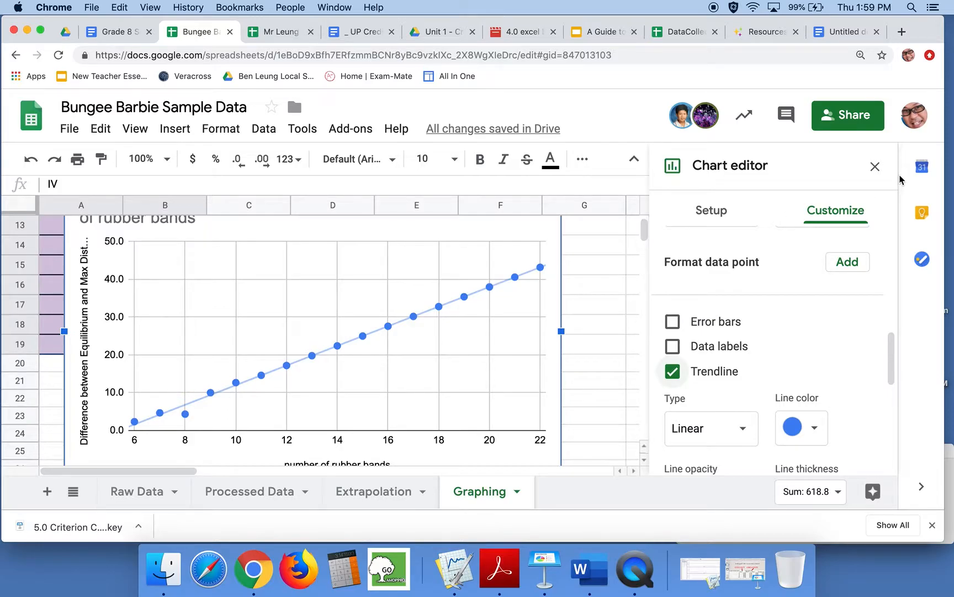
{"action": "left_click", "coordinate": [874, 166]}
Move the chart to the right of the data columns so that columns A to C are uncovered.
{"action": "left_click", "coordinate": [548, 260]}
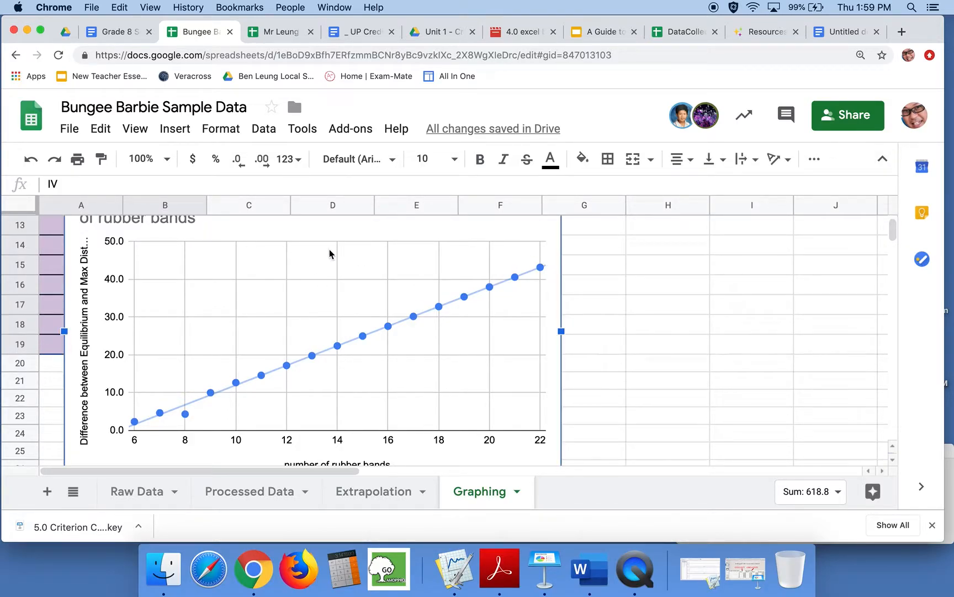
{"action": "left_click_drag", "start_coordinate": [224, 241], "coordinate": [510, 246]}
{"action": "scroll", "coordinate": [530, 324], "scroll_direction": "up", "scroll_amount": 6}
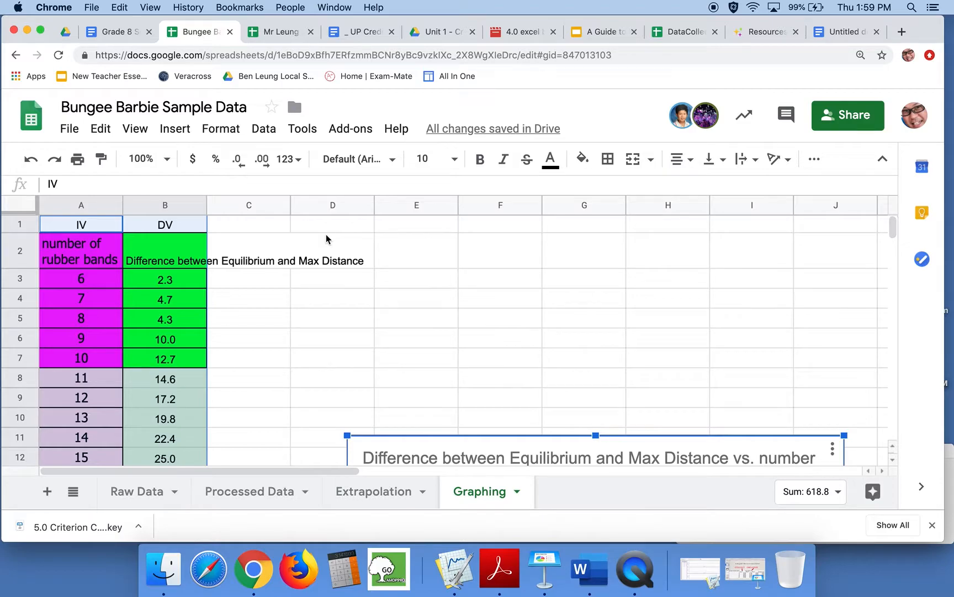
Cut the extrapolated values in B8:B19 and paste them into column C starting at C8.
{"action": "left_click", "coordinate": [193, 384]}
{"action": "mouse_move", "coordinate": [194, 384]}
{"action": "left_mouse_down"}
{"action": "mouse_move", "coordinate": [192, 482]}
{"action": "mouse_move", "coordinate": [191, 394]}
{"action": "left_mouse_up"}
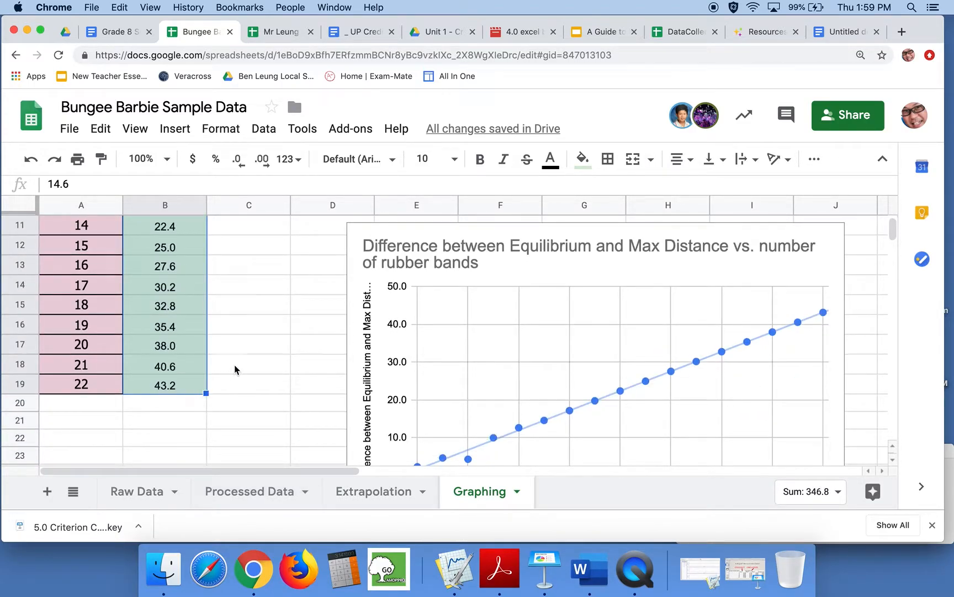
{"action": "scroll", "coordinate": [234, 369], "scroll_direction": "up", "scroll_amount": 5}
{"action": "key", "text": "cmd+c"}
{"action": "left_click", "coordinate": [245, 305]}
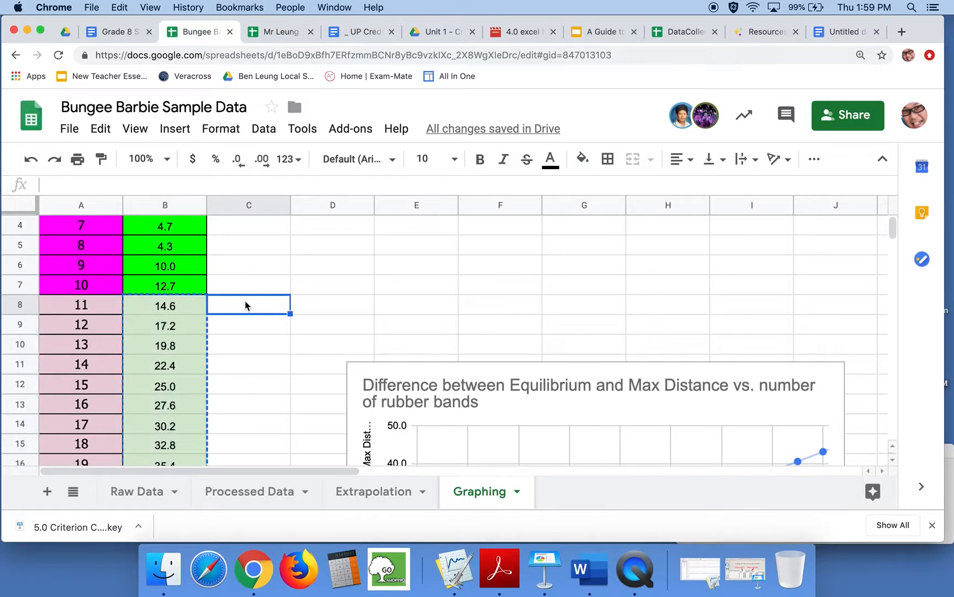
{"action": "key", "text": "super+v"}
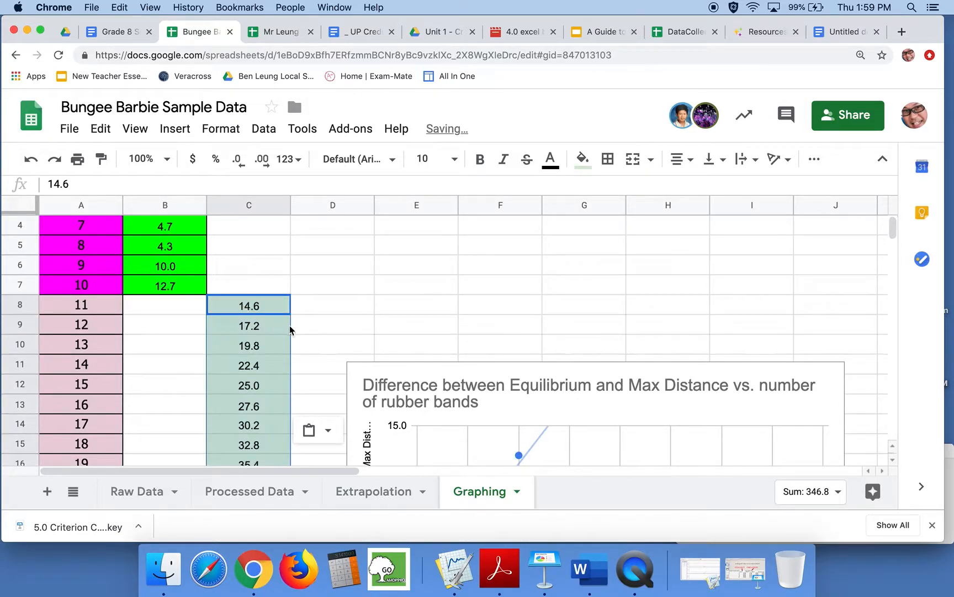
{"action": "scroll", "coordinate": [494, 305], "scroll_direction": "down", "scroll_amount": 3}
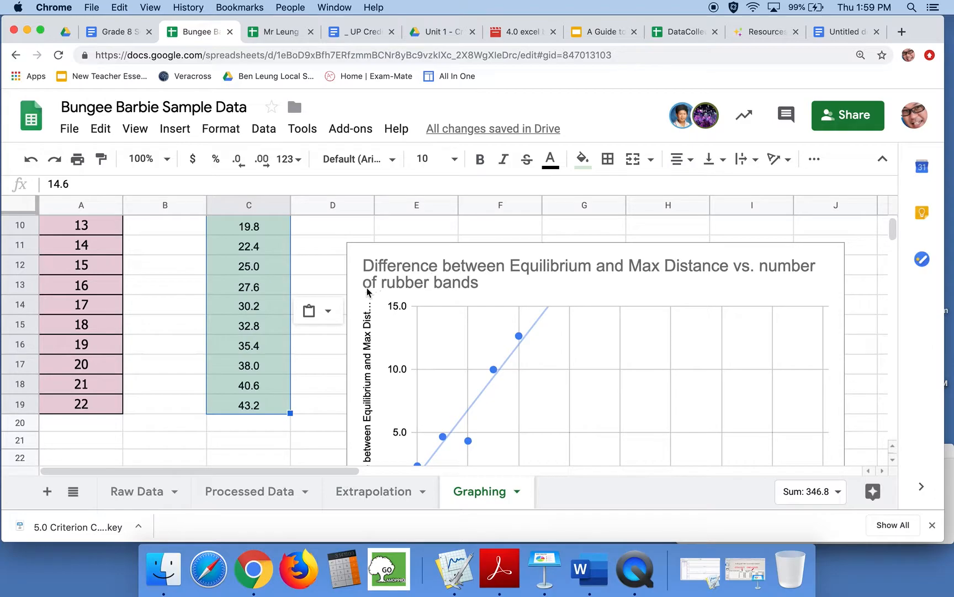
Enter the header "DV (Extrapolated)" in cell C1.
{"action": "left_click_drag", "start_coordinate": [244, 413], "coordinate": [82, 149]}
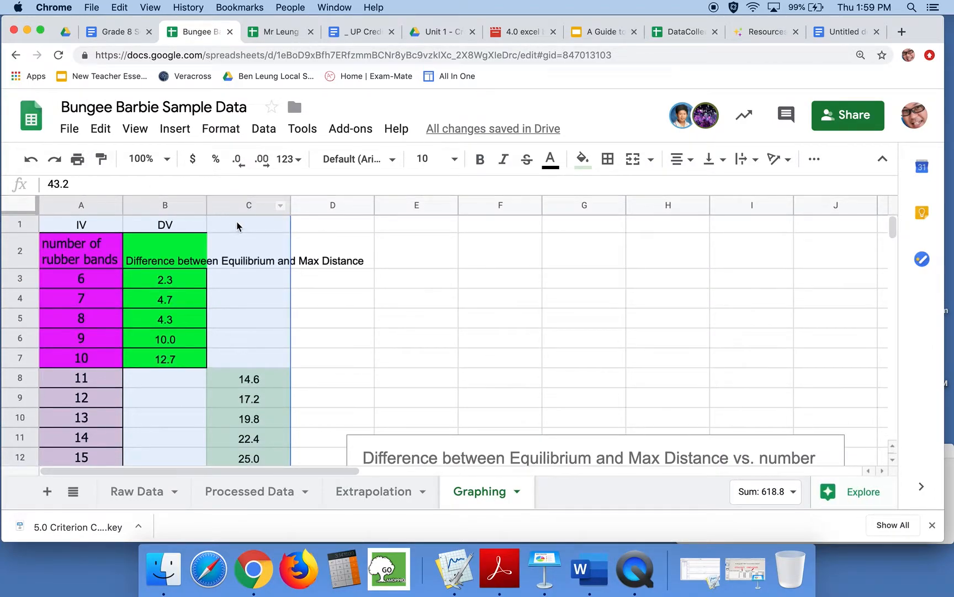
{"action": "left_click", "coordinate": [238, 224]}
{"action": "type", "text": "DV"}
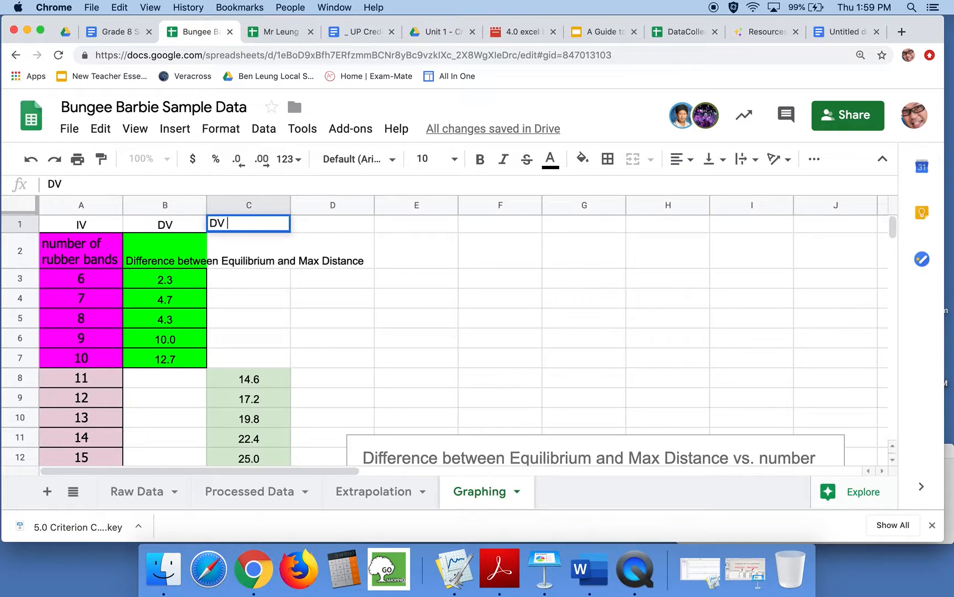
{"action": "type", "text": " (Prre"}
{"action": "type", "text": "Ex"}
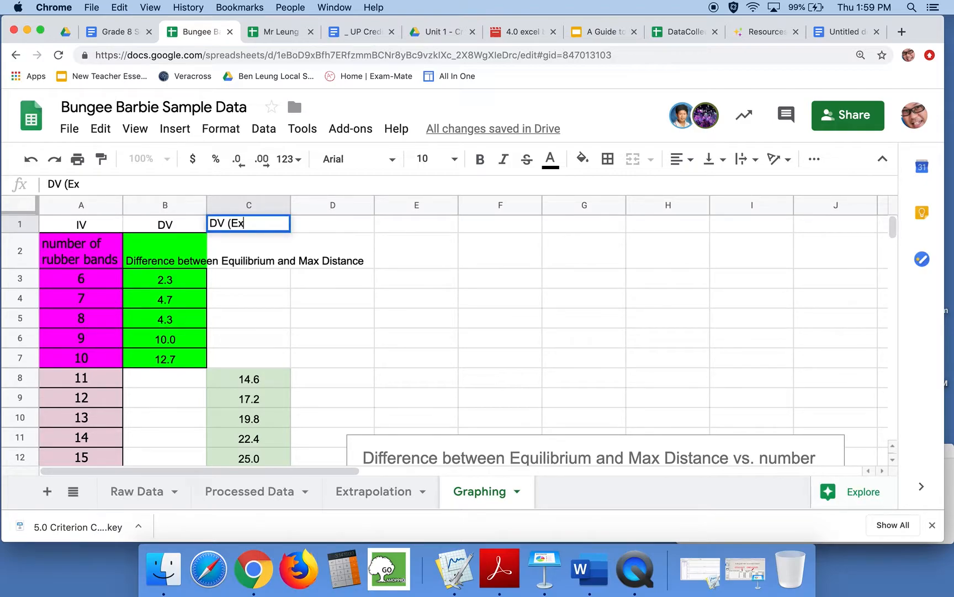
{"action": "type", "text": "trapolated)"}
{"action": "key", "text": "Return"}
Insert a new chart based on A1:C19 and set its type to scatter chart.
{"action": "left_click_drag", "start_coordinate": [89, 224], "coordinate": [258, 330]}
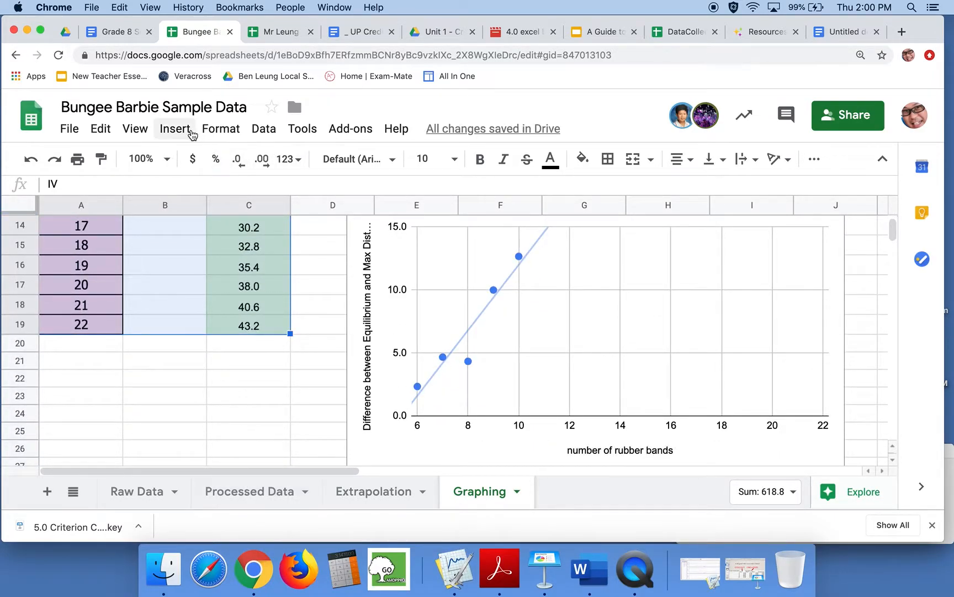
{"action": "left_click", "coordinate": [187, 131]}
{"action": "left_click", "coordinate": [256, 369]}
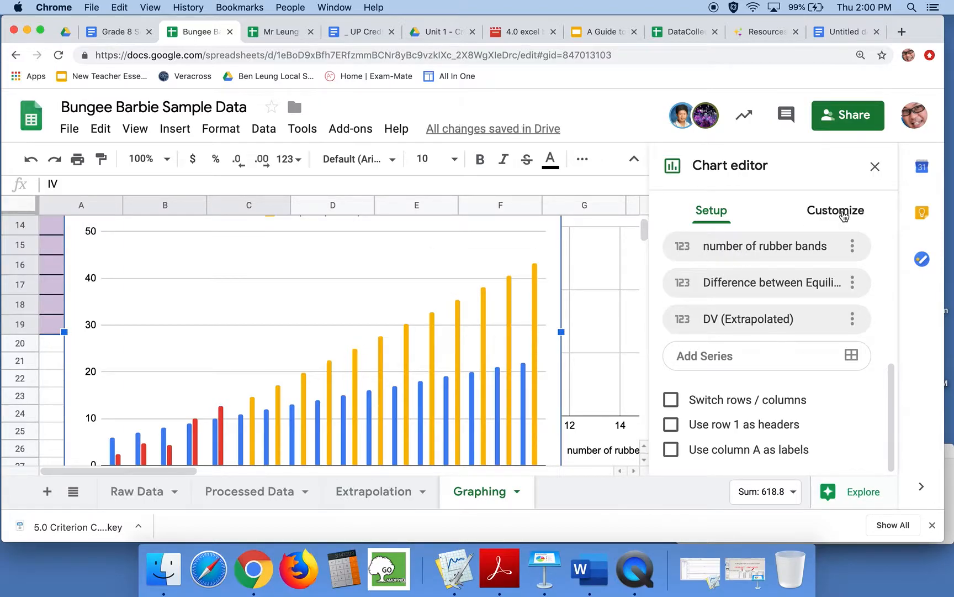
{"action": "scroll", "coordinate": [727, 292], "scroll_direction": "up", "scroll_amount": 5}
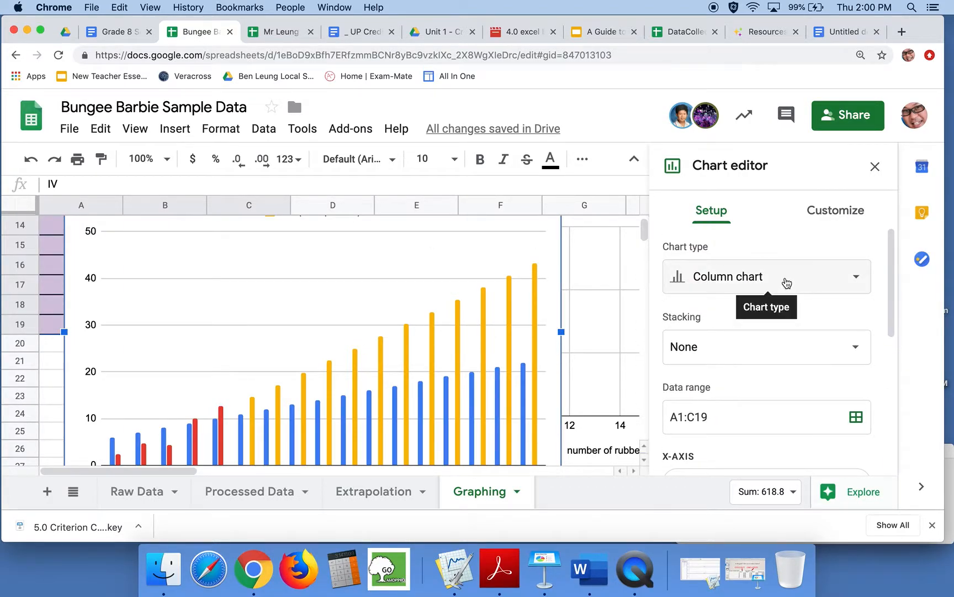
{"action": "left_click", "coordinate": [783, 279]}
{"action": "scroll", "coordinate": [763, 408], "scroll_direction": "down", "scroll_amount": 10}
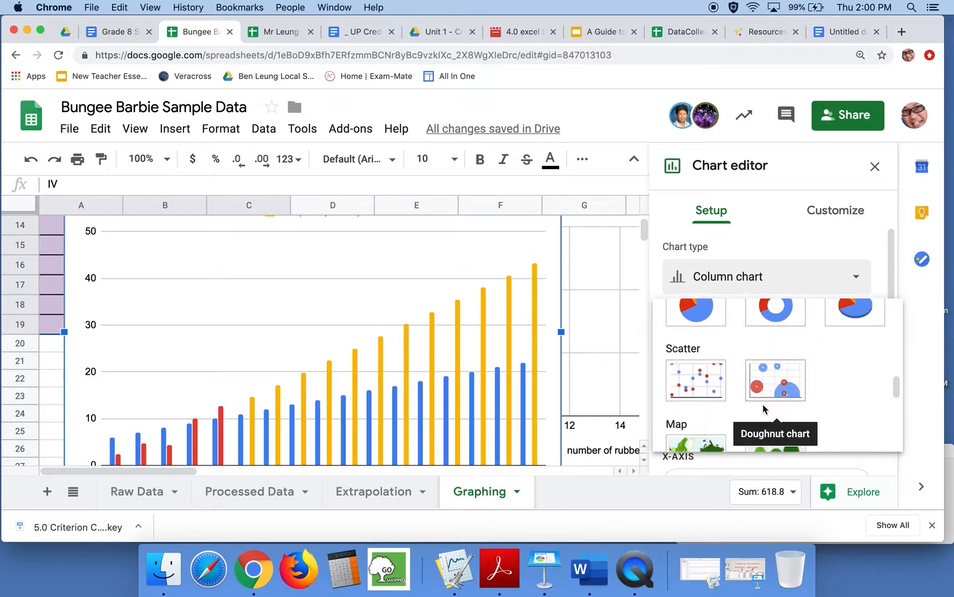
{"action": "left_click", "coordinate": [706, 388]}
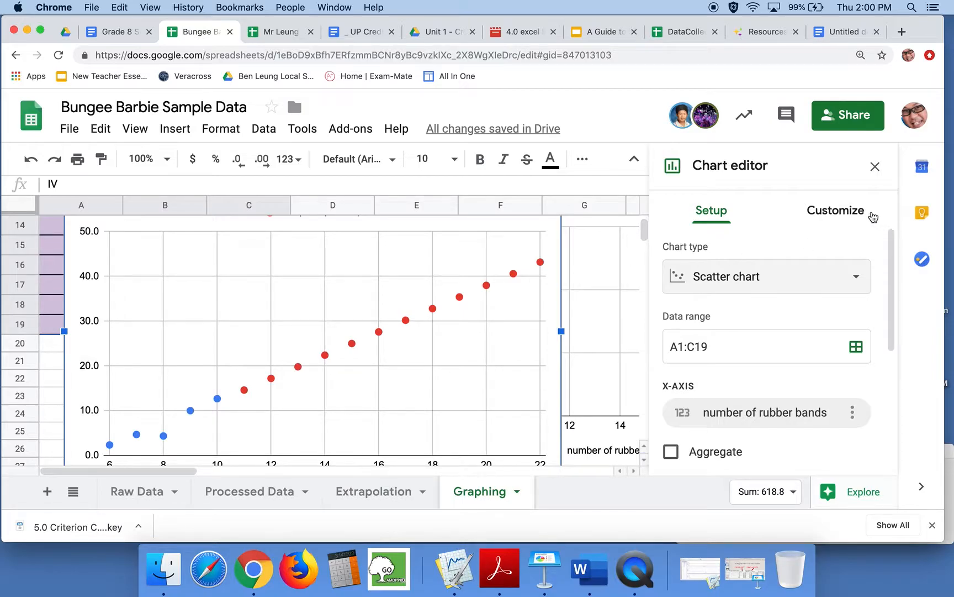
Add a trendline to all series of the new scatter chart and close the chart editor.
{"action": "left_click", "coordinate": [840, 215]}
{"action": "left_click", "coordinate": [729, 360]}
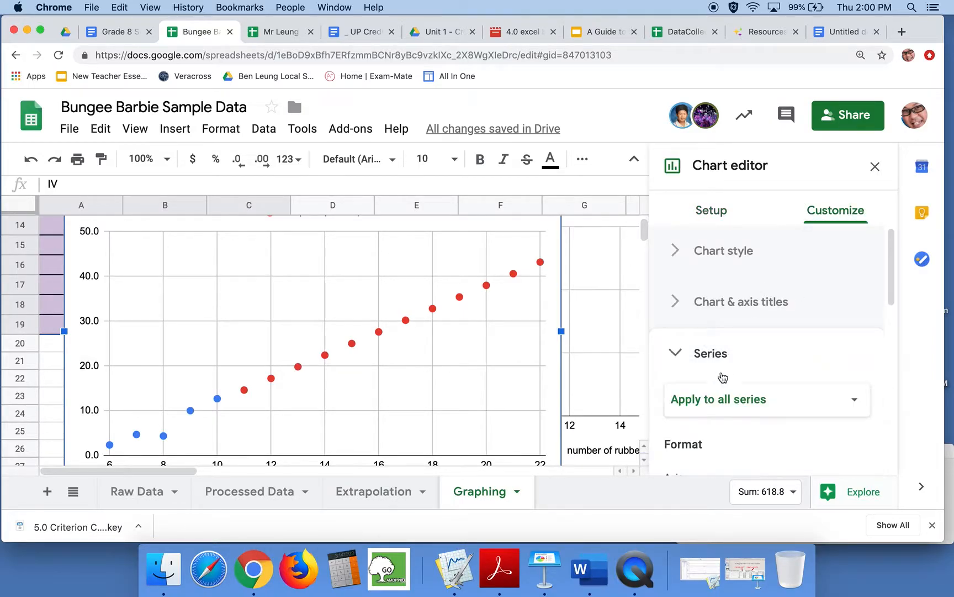
{"action": "scroll", "coordinate": [721, 393], "scroll_direction": "down", "scroll_amount": 5}
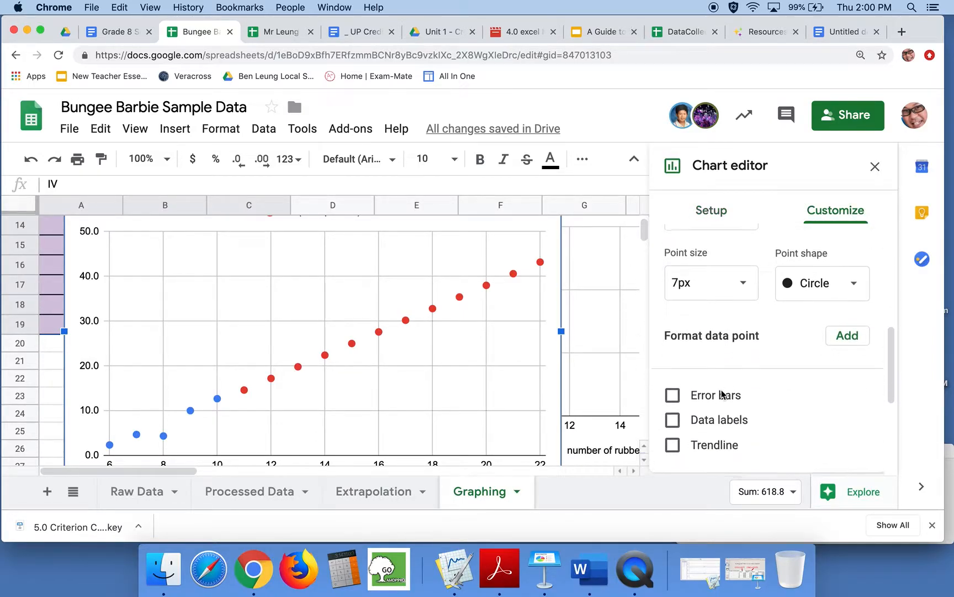
{"action": "left_click", "coordinate": [673, 418]}
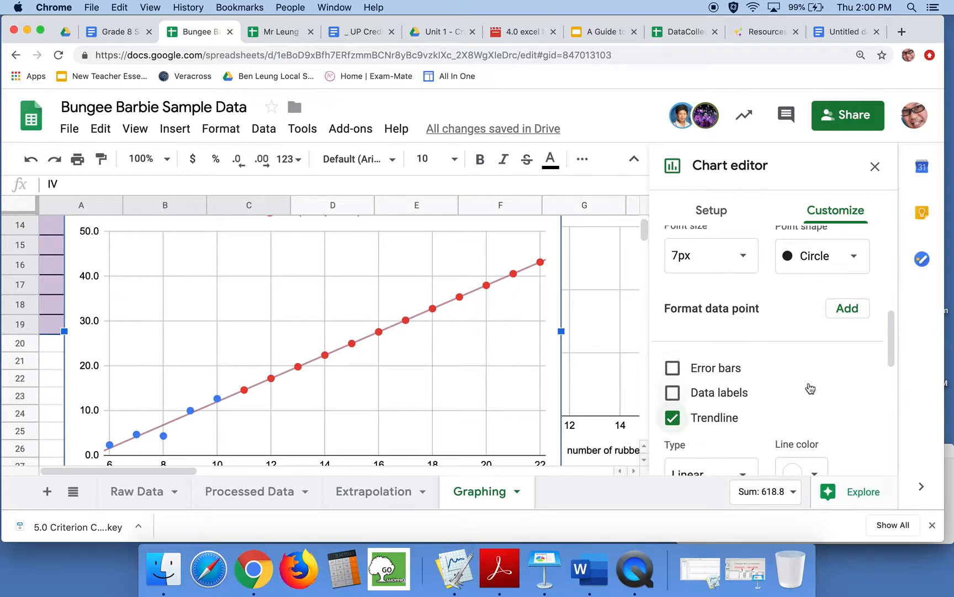
{"action": "left_click", "coordinate": [874, 167]}
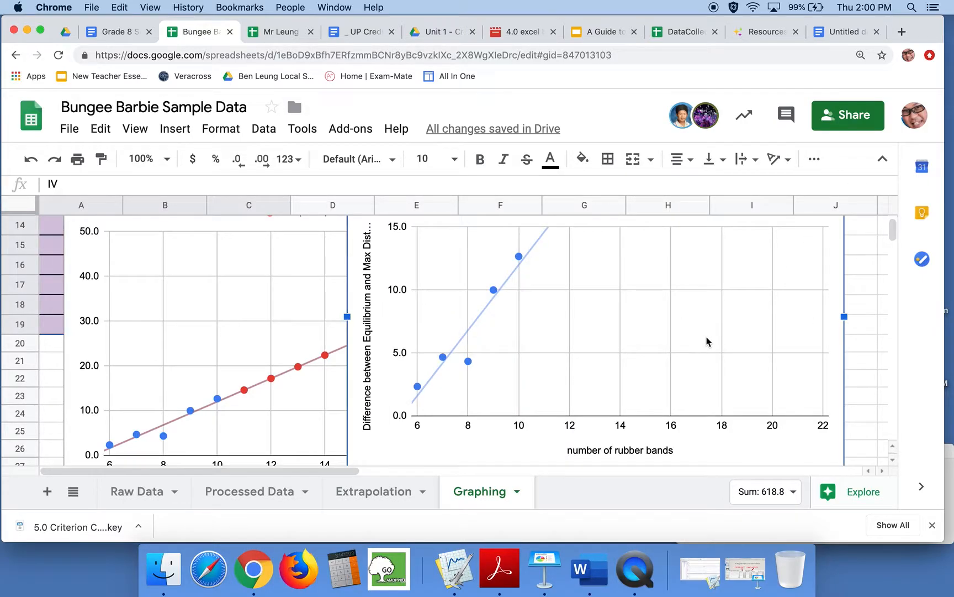
Delete the earlier scatter chart and move the new two-series chart beside the data, starting at column D.
{"action": "key", "text": "Delete"}
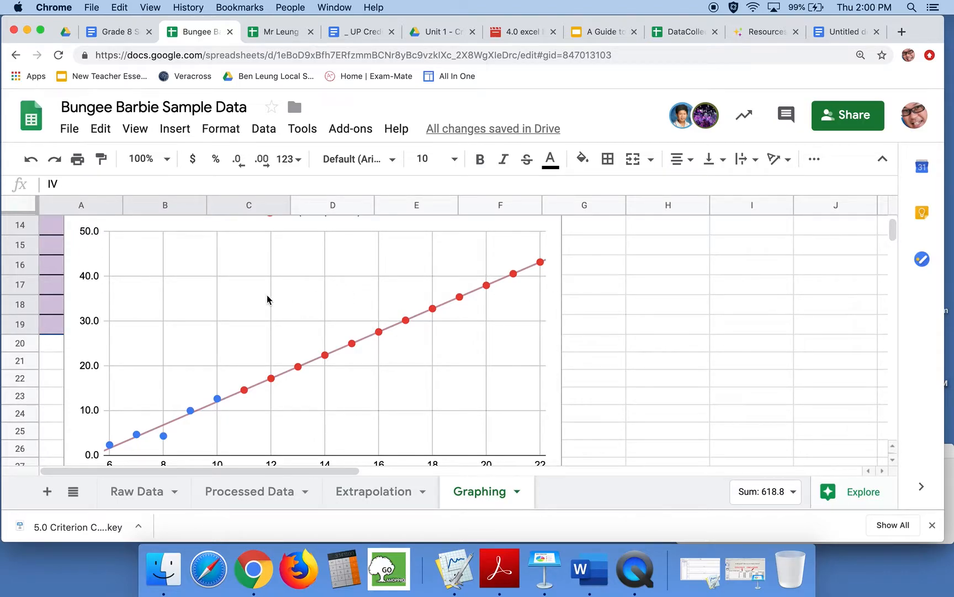
{"action": "left_click_drag", "start_coordinate": [230, 309], "coordinate": [511, 300]}
{"action": "scroll", "coordinate": [624, 332], "scroll_direction": "up", "scroll_amount": 2}
{"action": "scroll", "coordinate": [626, 337], "scroll_direction": "down", "scroll_amount": 3}
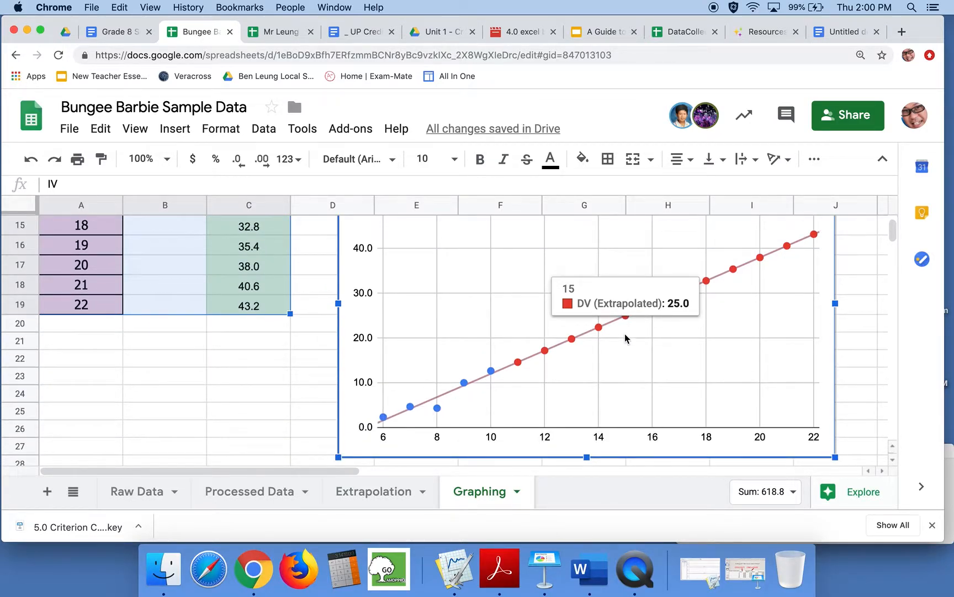
{"action": "scroll", "coordinate": [651, 366], "scroll_direction": "up", "scroll_amount": 5}
{"action": "scroll", "coordinate": [652, 366], "scroll_direction": "down", "scroll_amount": 3}
{"action": "scroll", "coordinate": [651, 370], "scroll_direction": "down", "scroll_amount": 1}
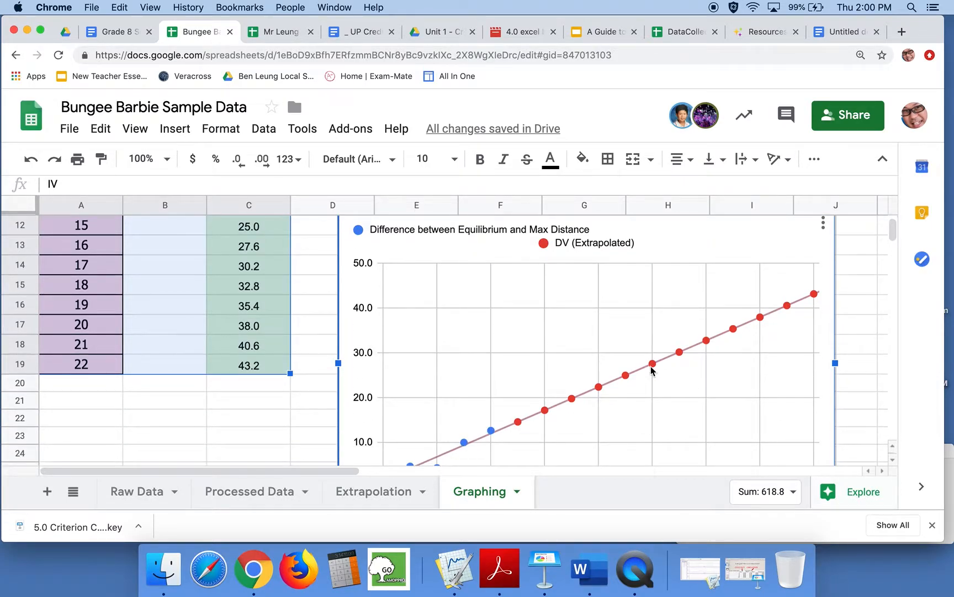